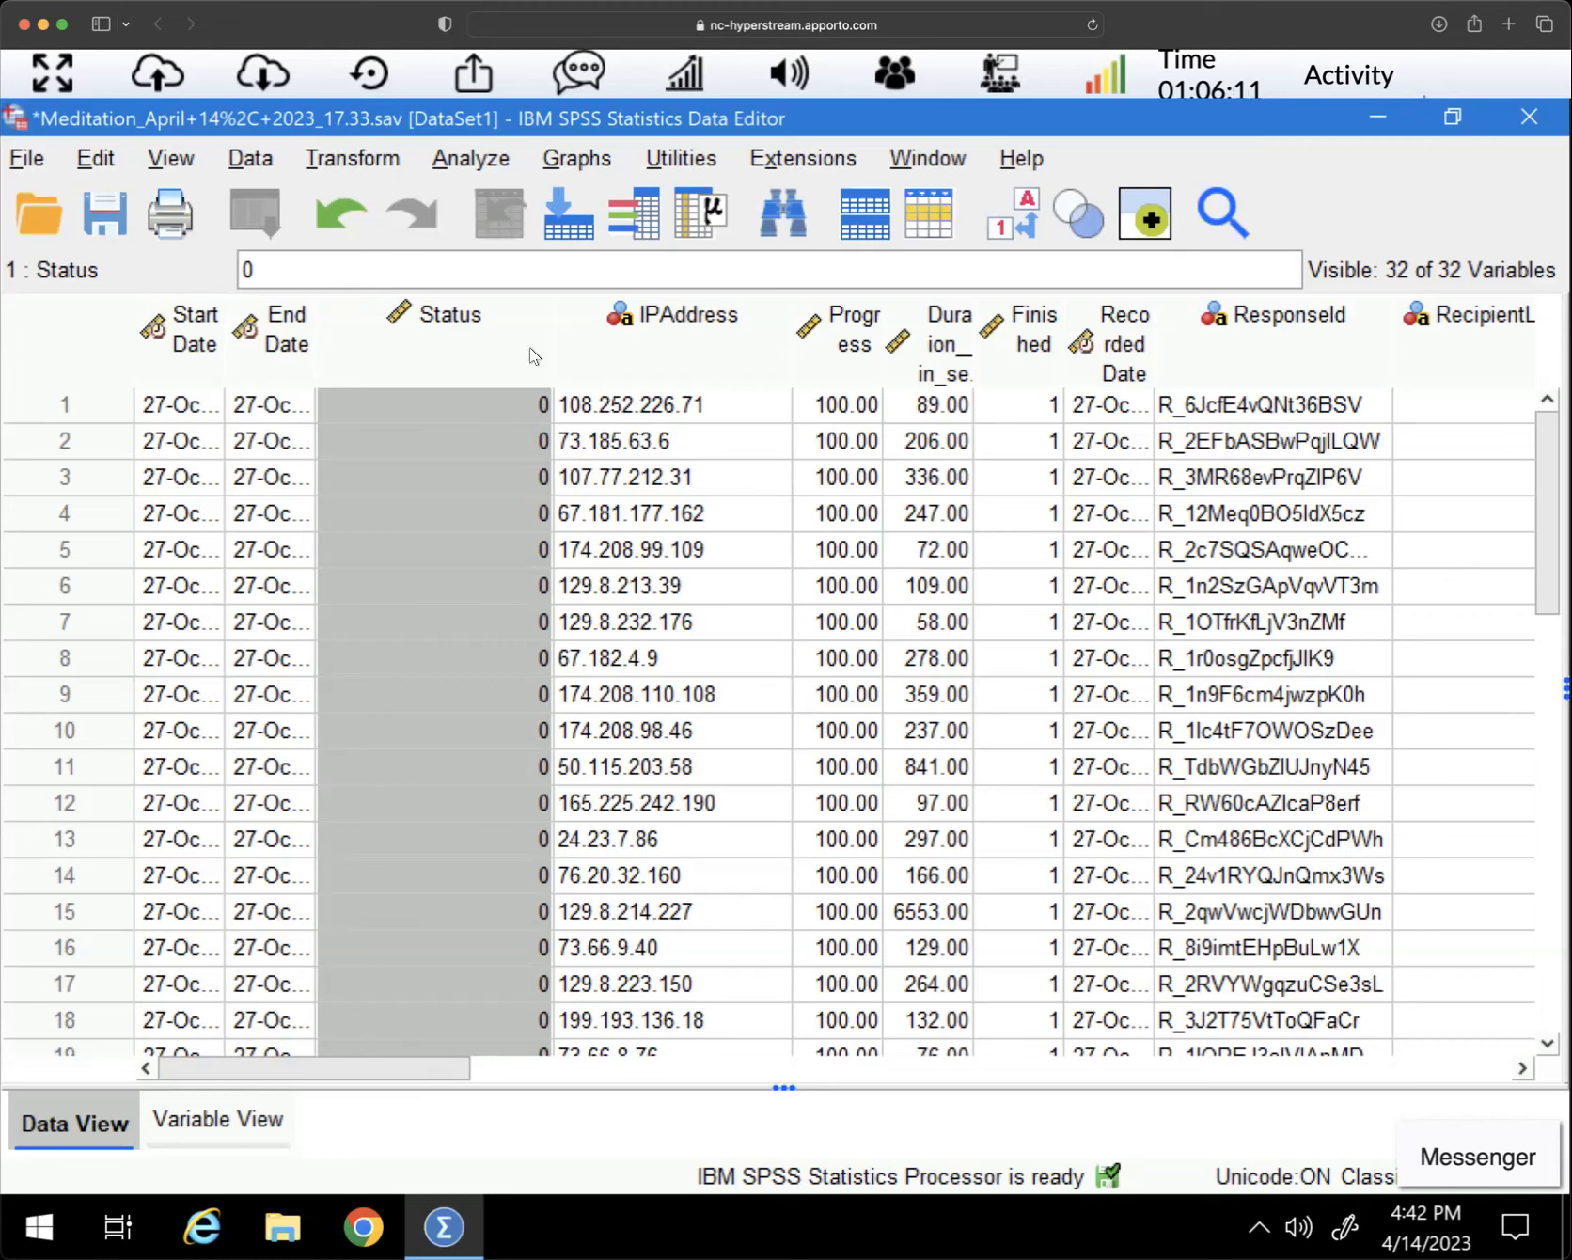
# Display value labels instead of codes in the data grid and sort the cases by Status in descending order
pyautogui.click(478, 353)
pyautogui.moveTo(368, 345)
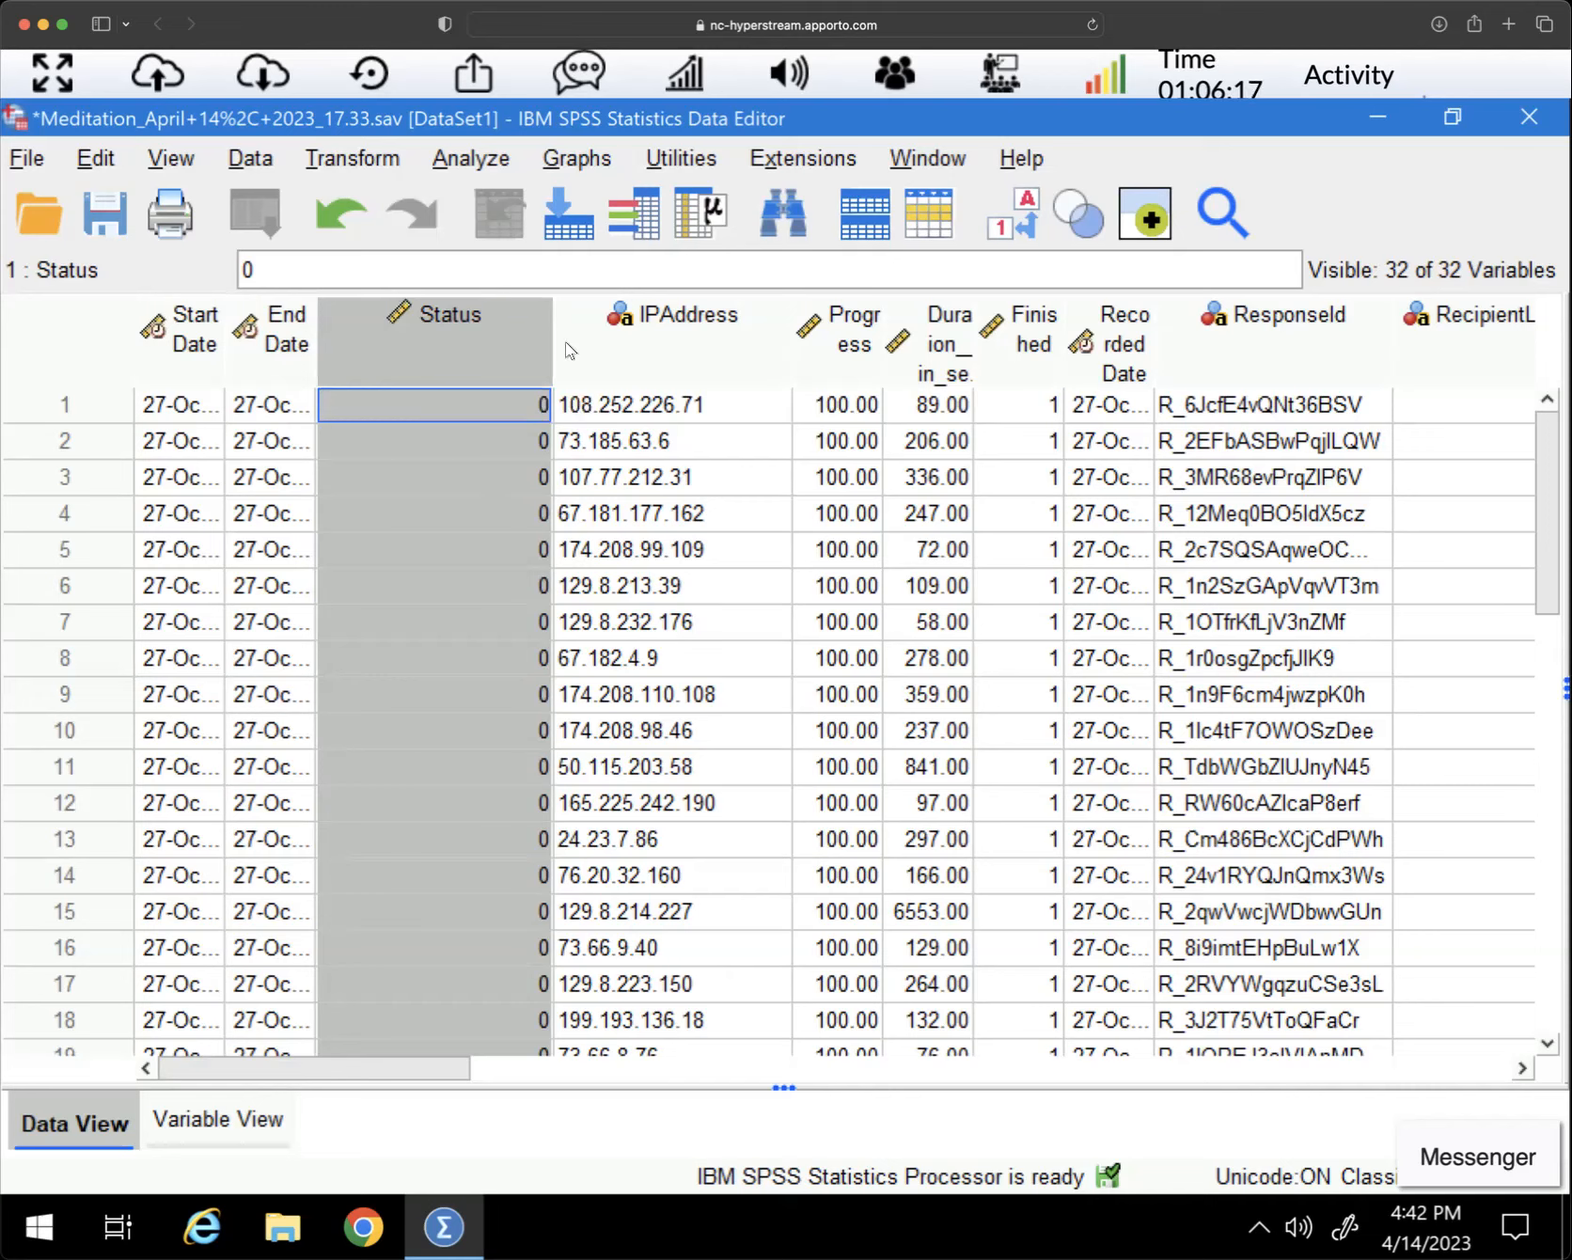
pyautogui.click(1028, 223)
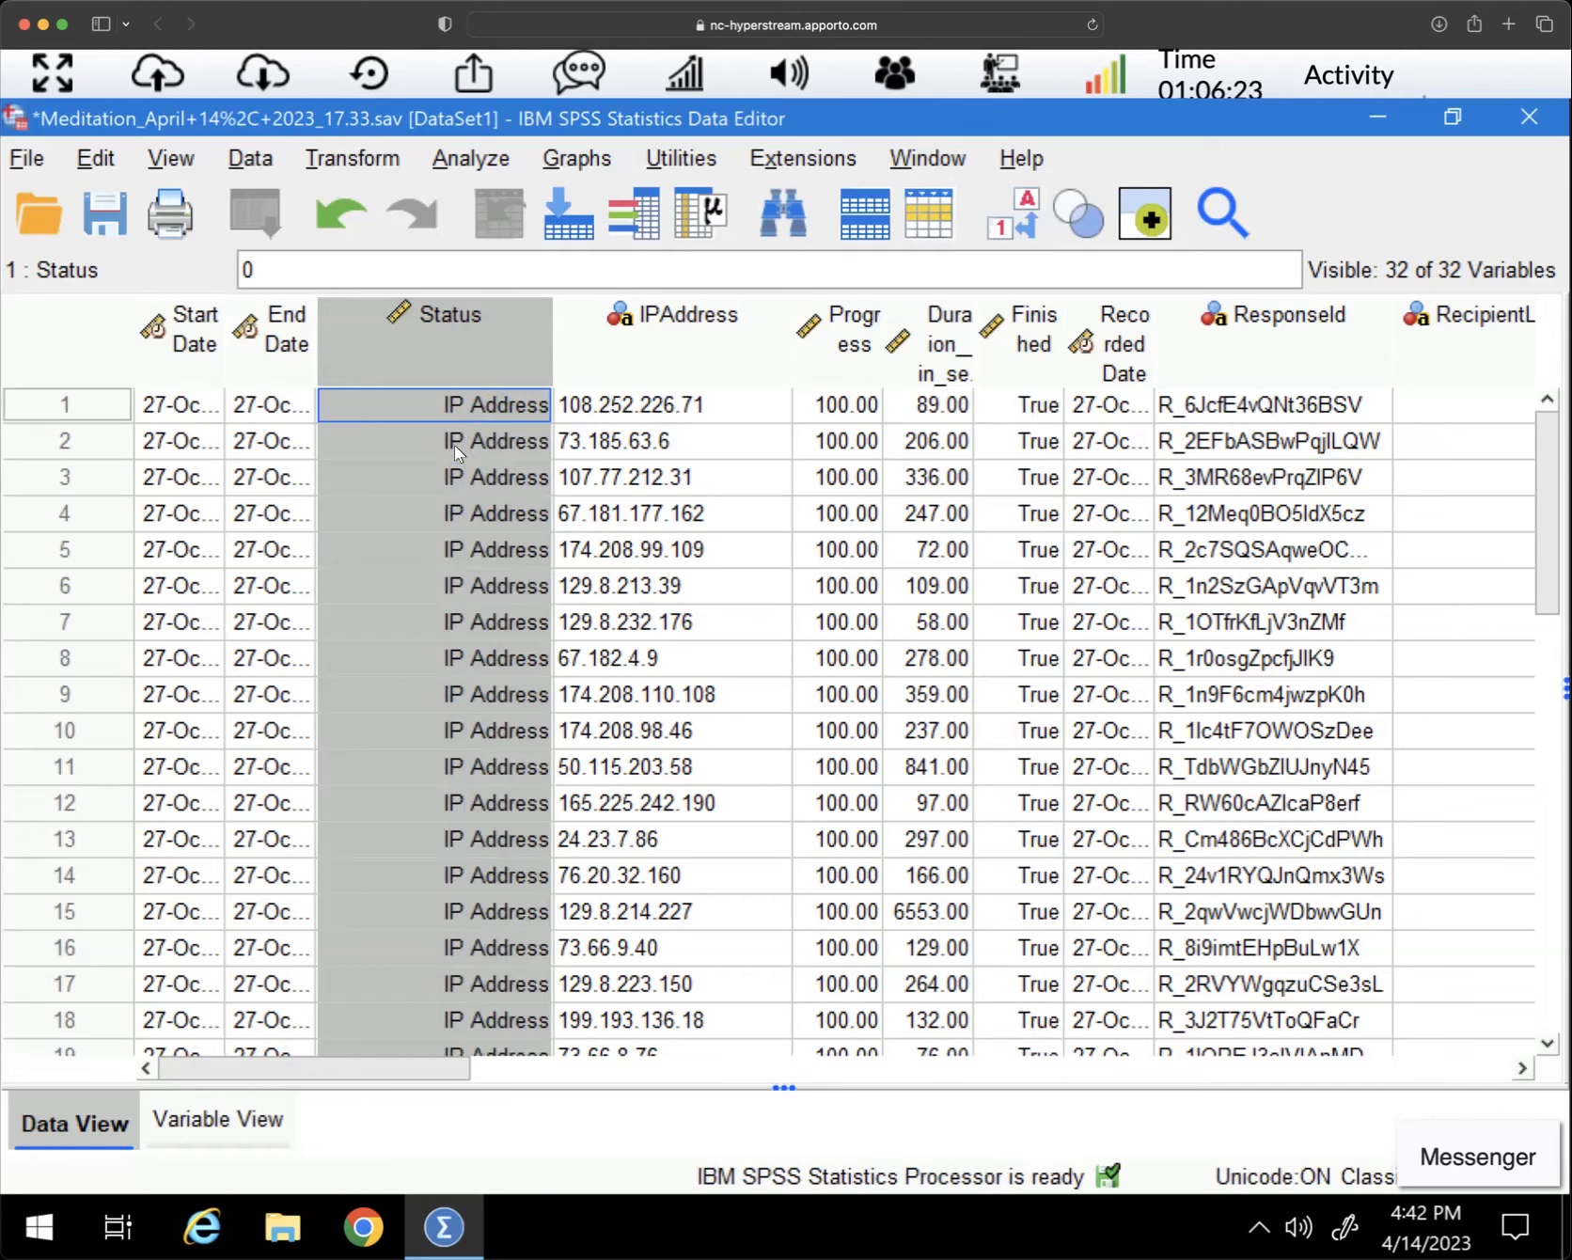
pyautogui.rightClick(447, 355)
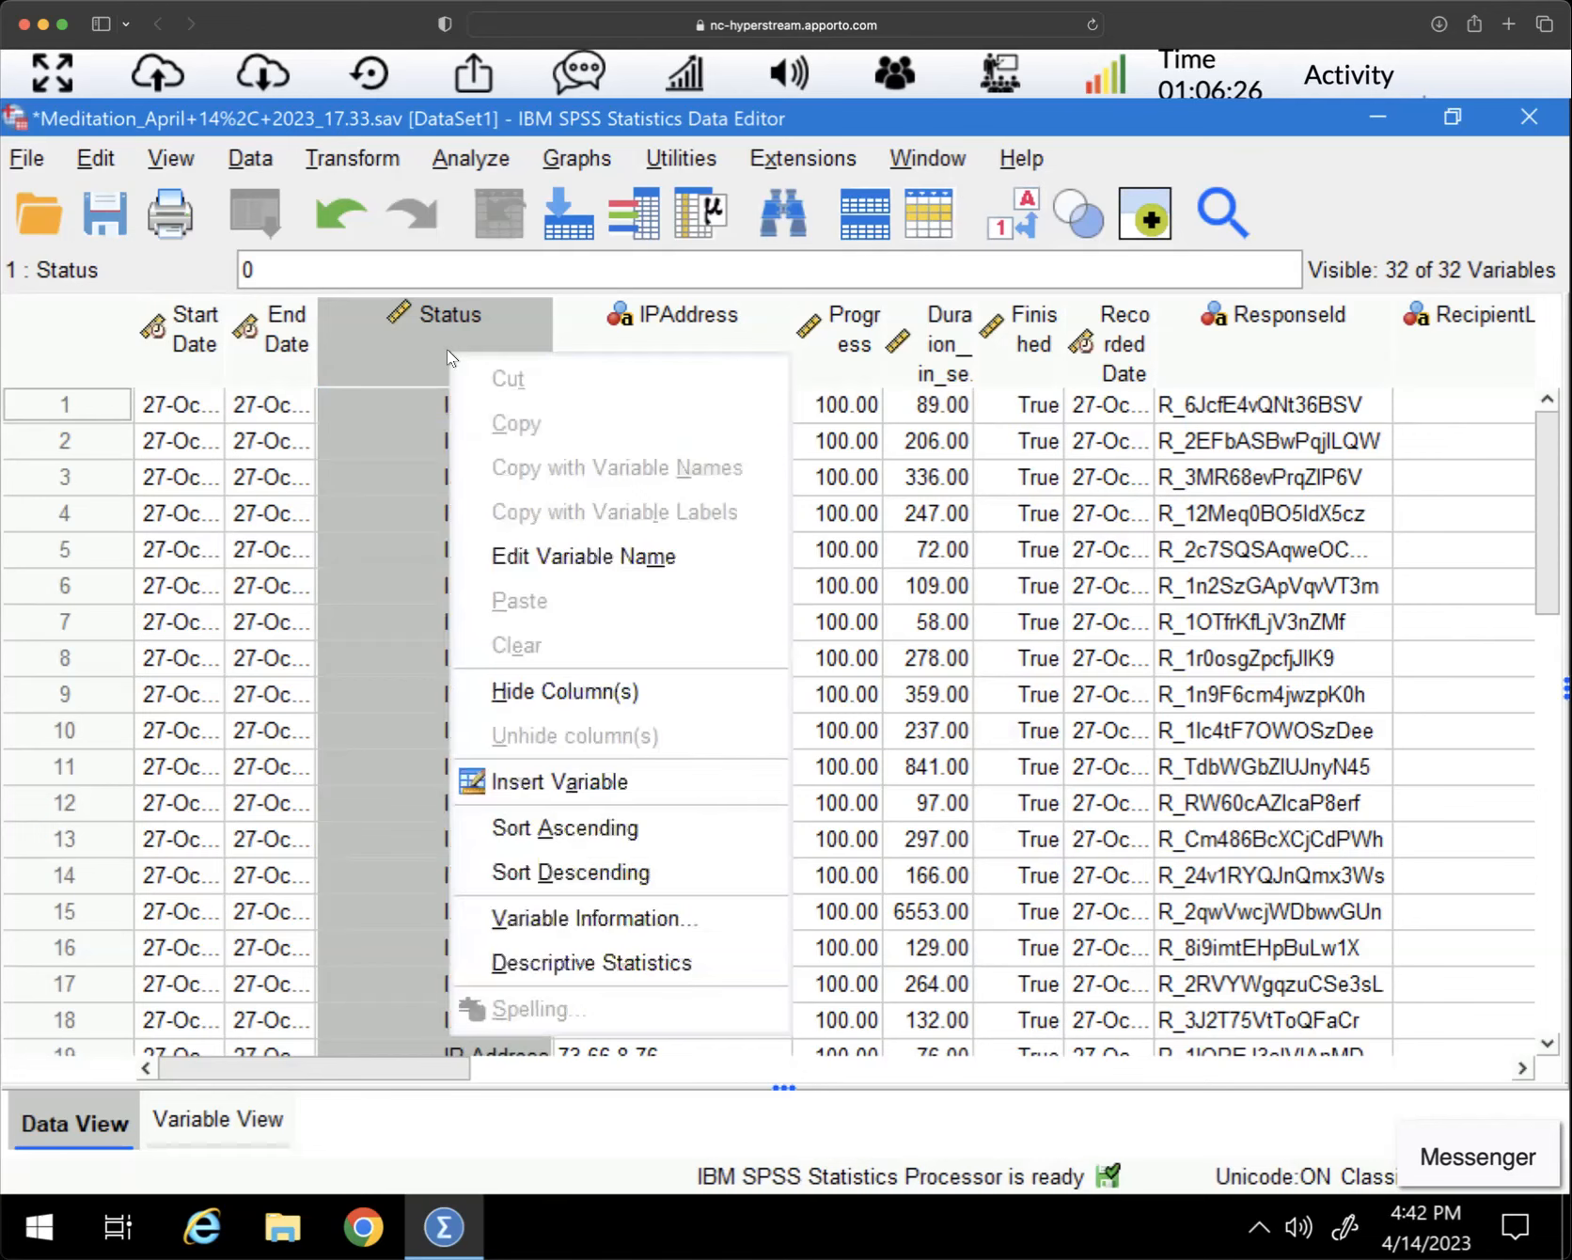
pyautogui.click(571, 872)
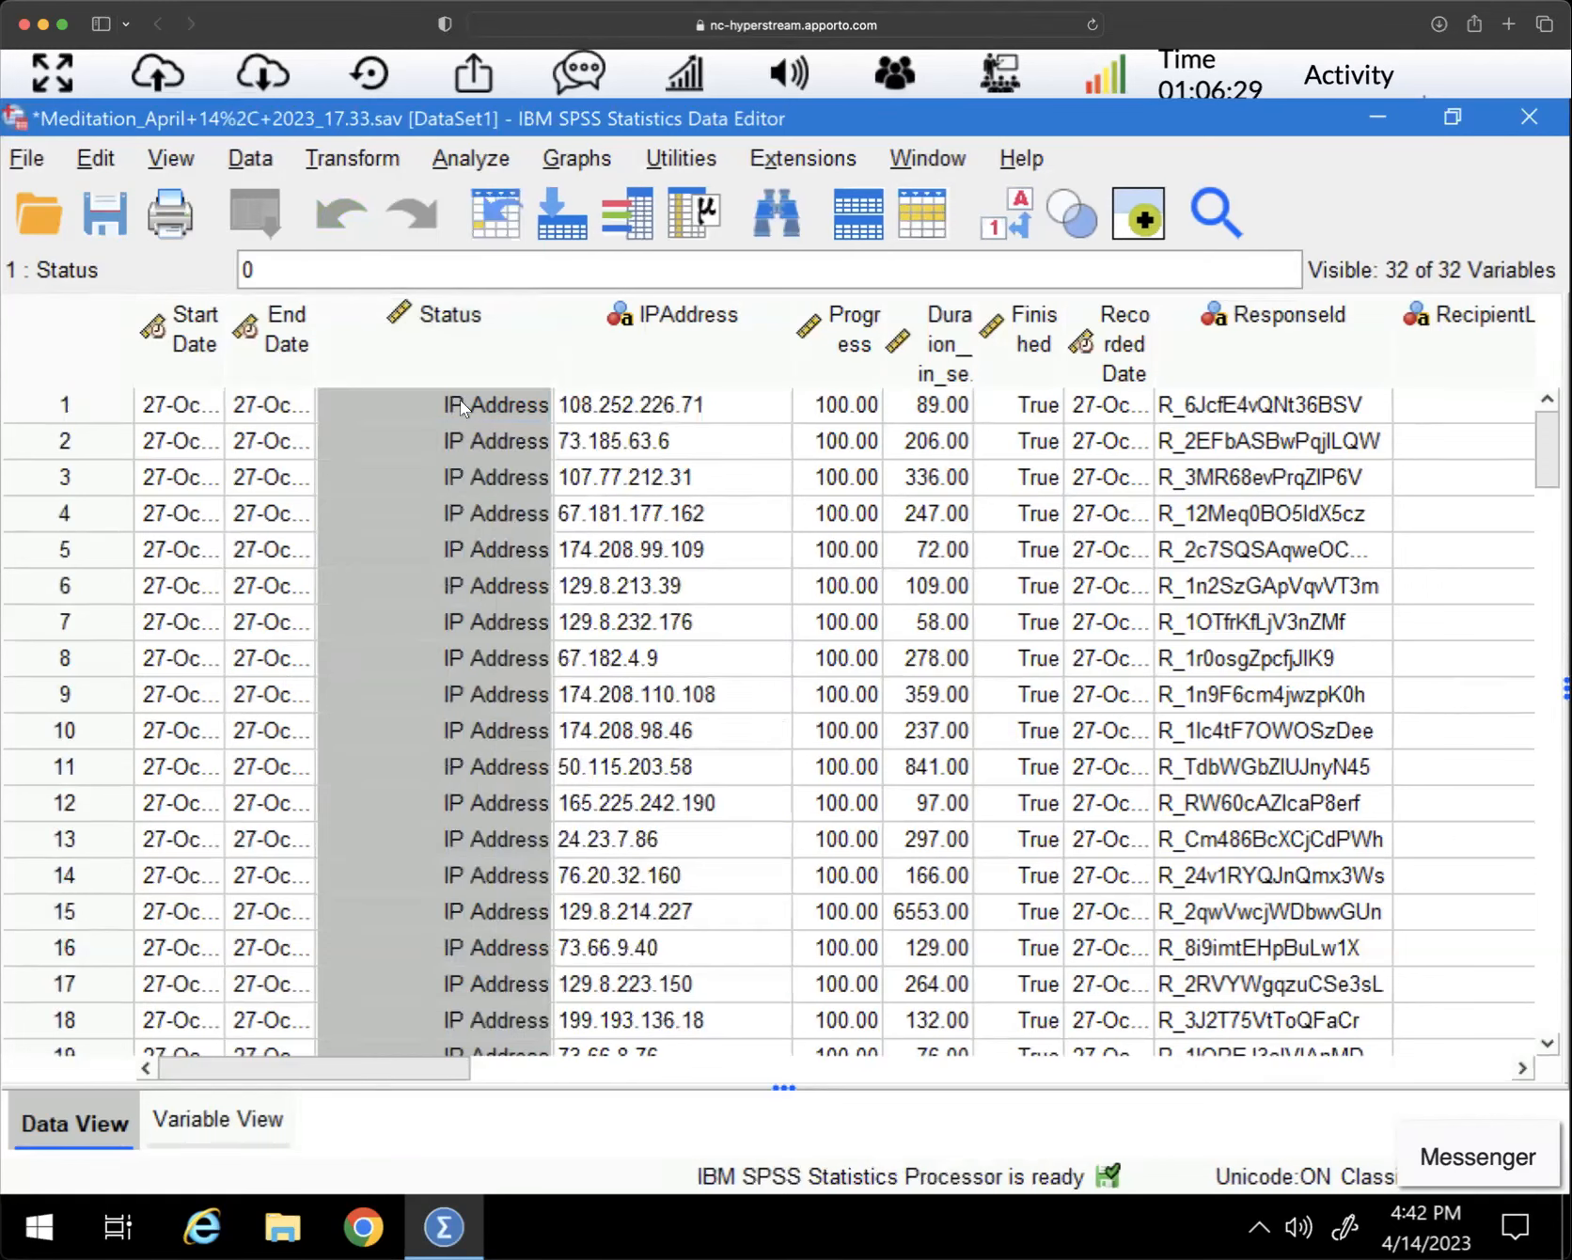
# Run descriptive statistics on the Status variable, review the resulting table, and minimize the output window without saving it
pyautogui.click(469, 340)
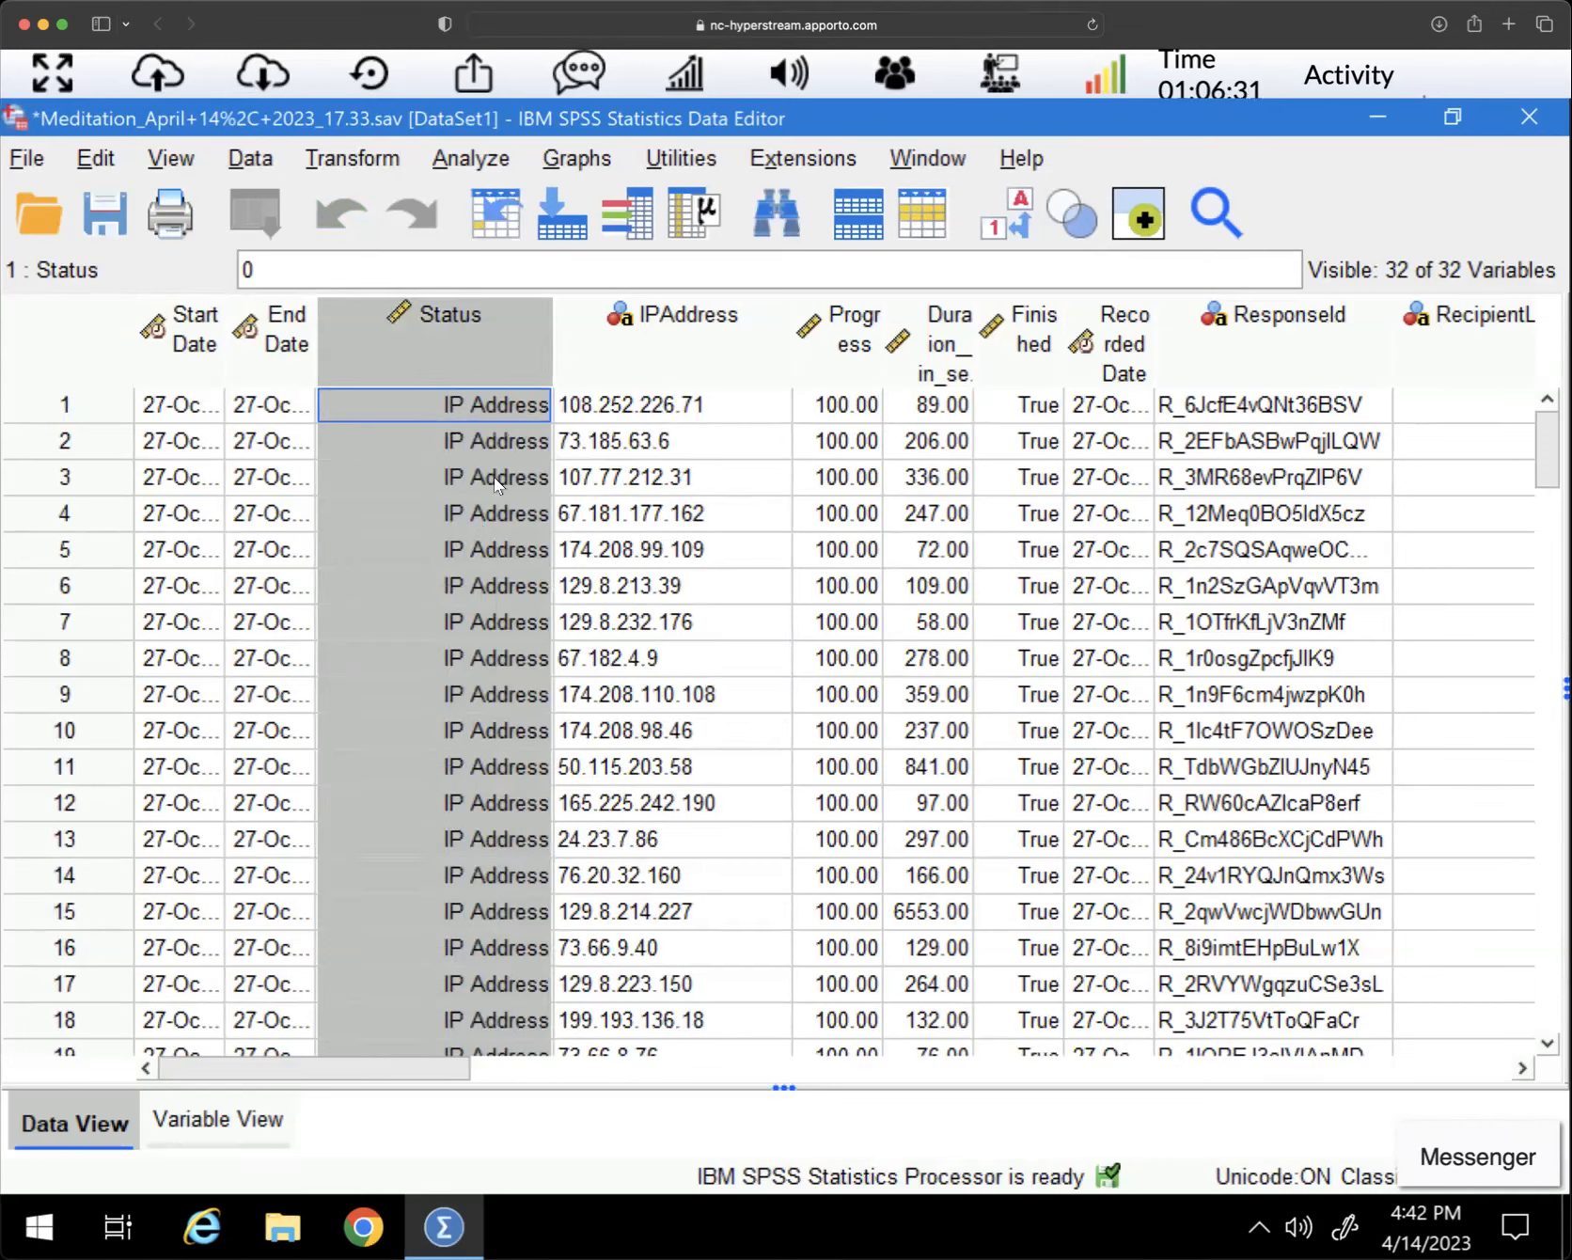
pyautogui.rightClick(455, 349)
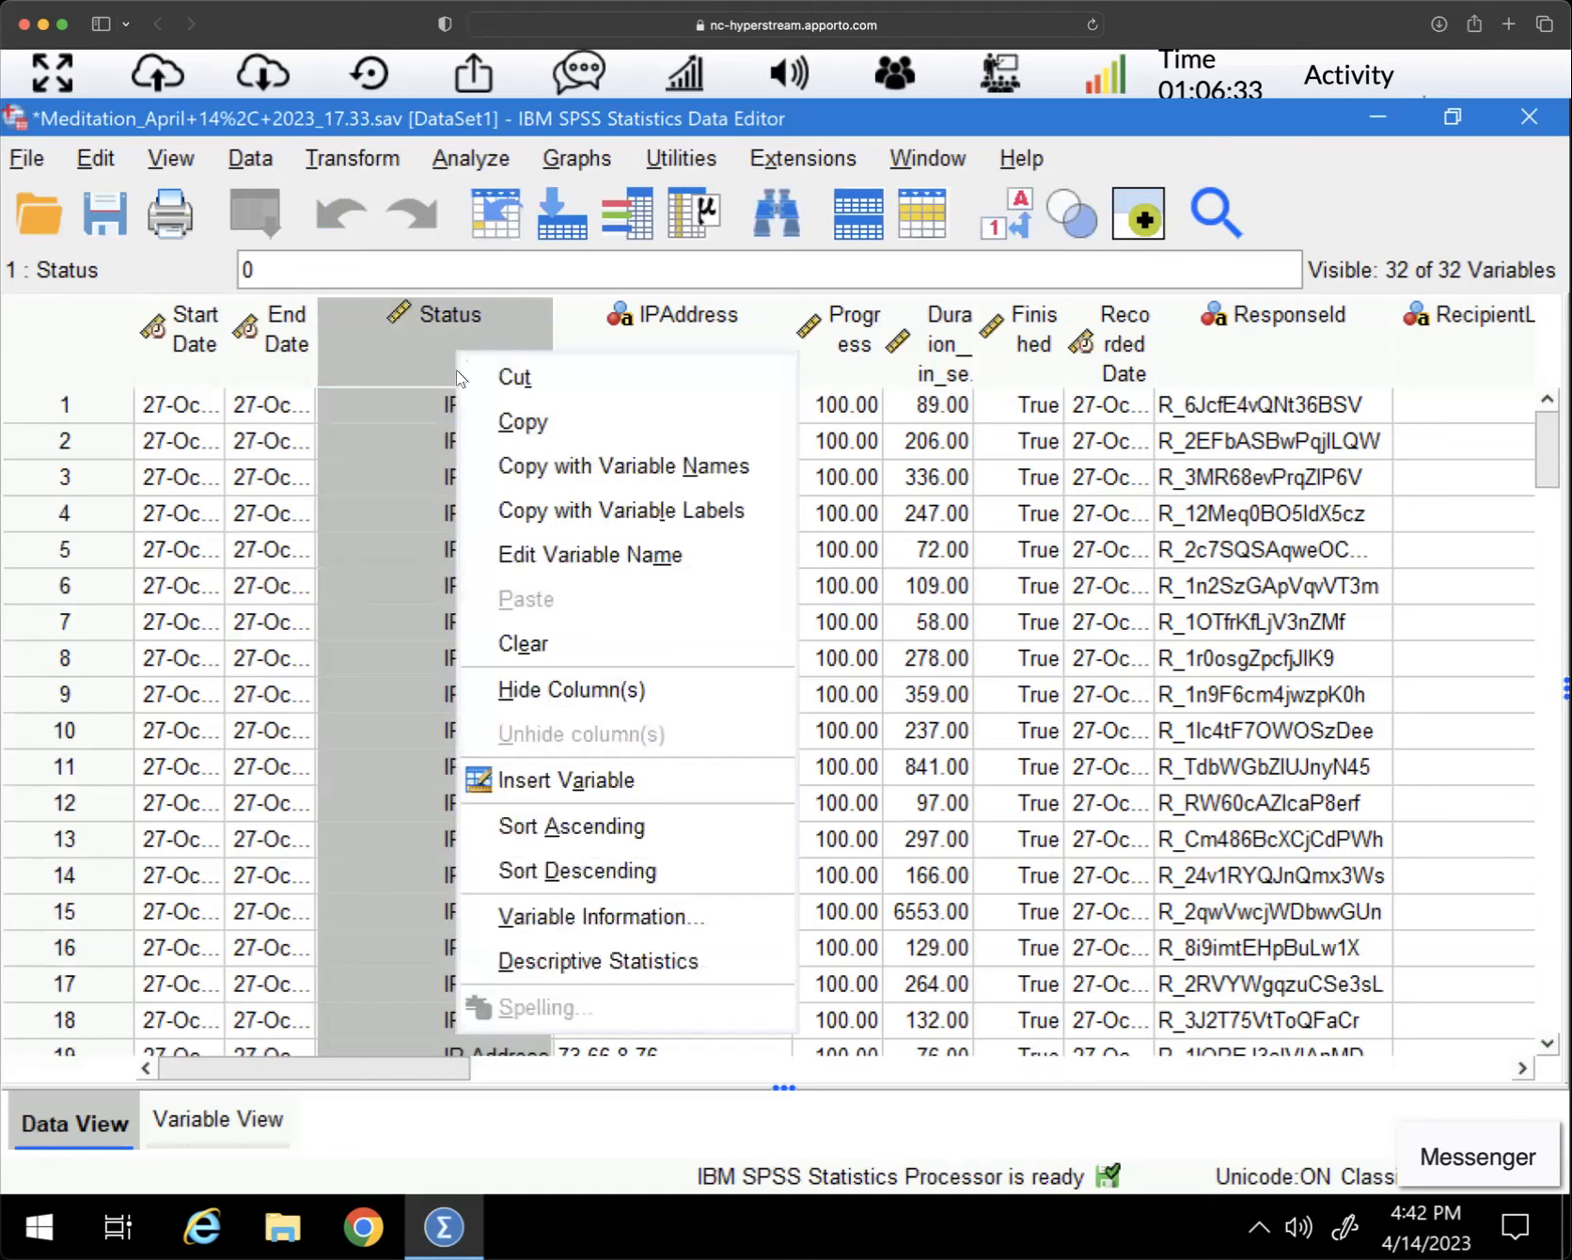
pyautogui.click(575, 959)
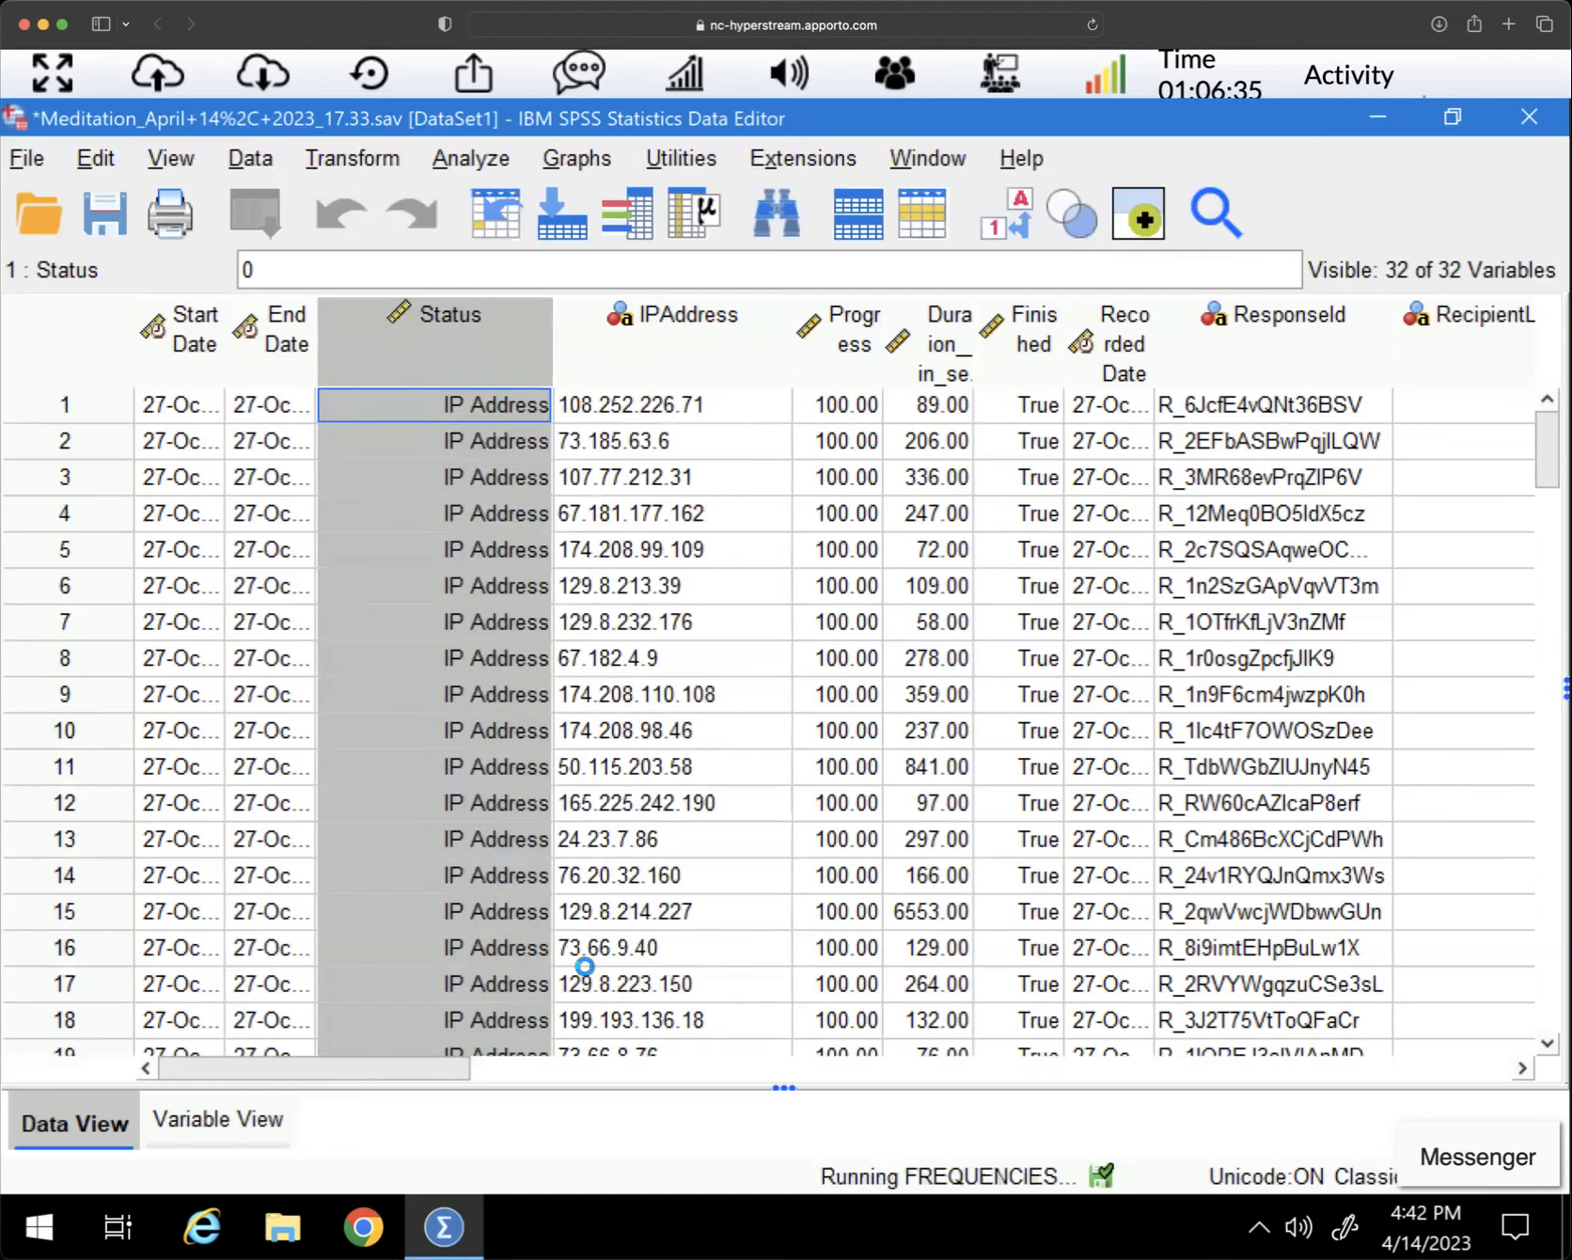
pyautogui.scroll(-2, 862, 614)
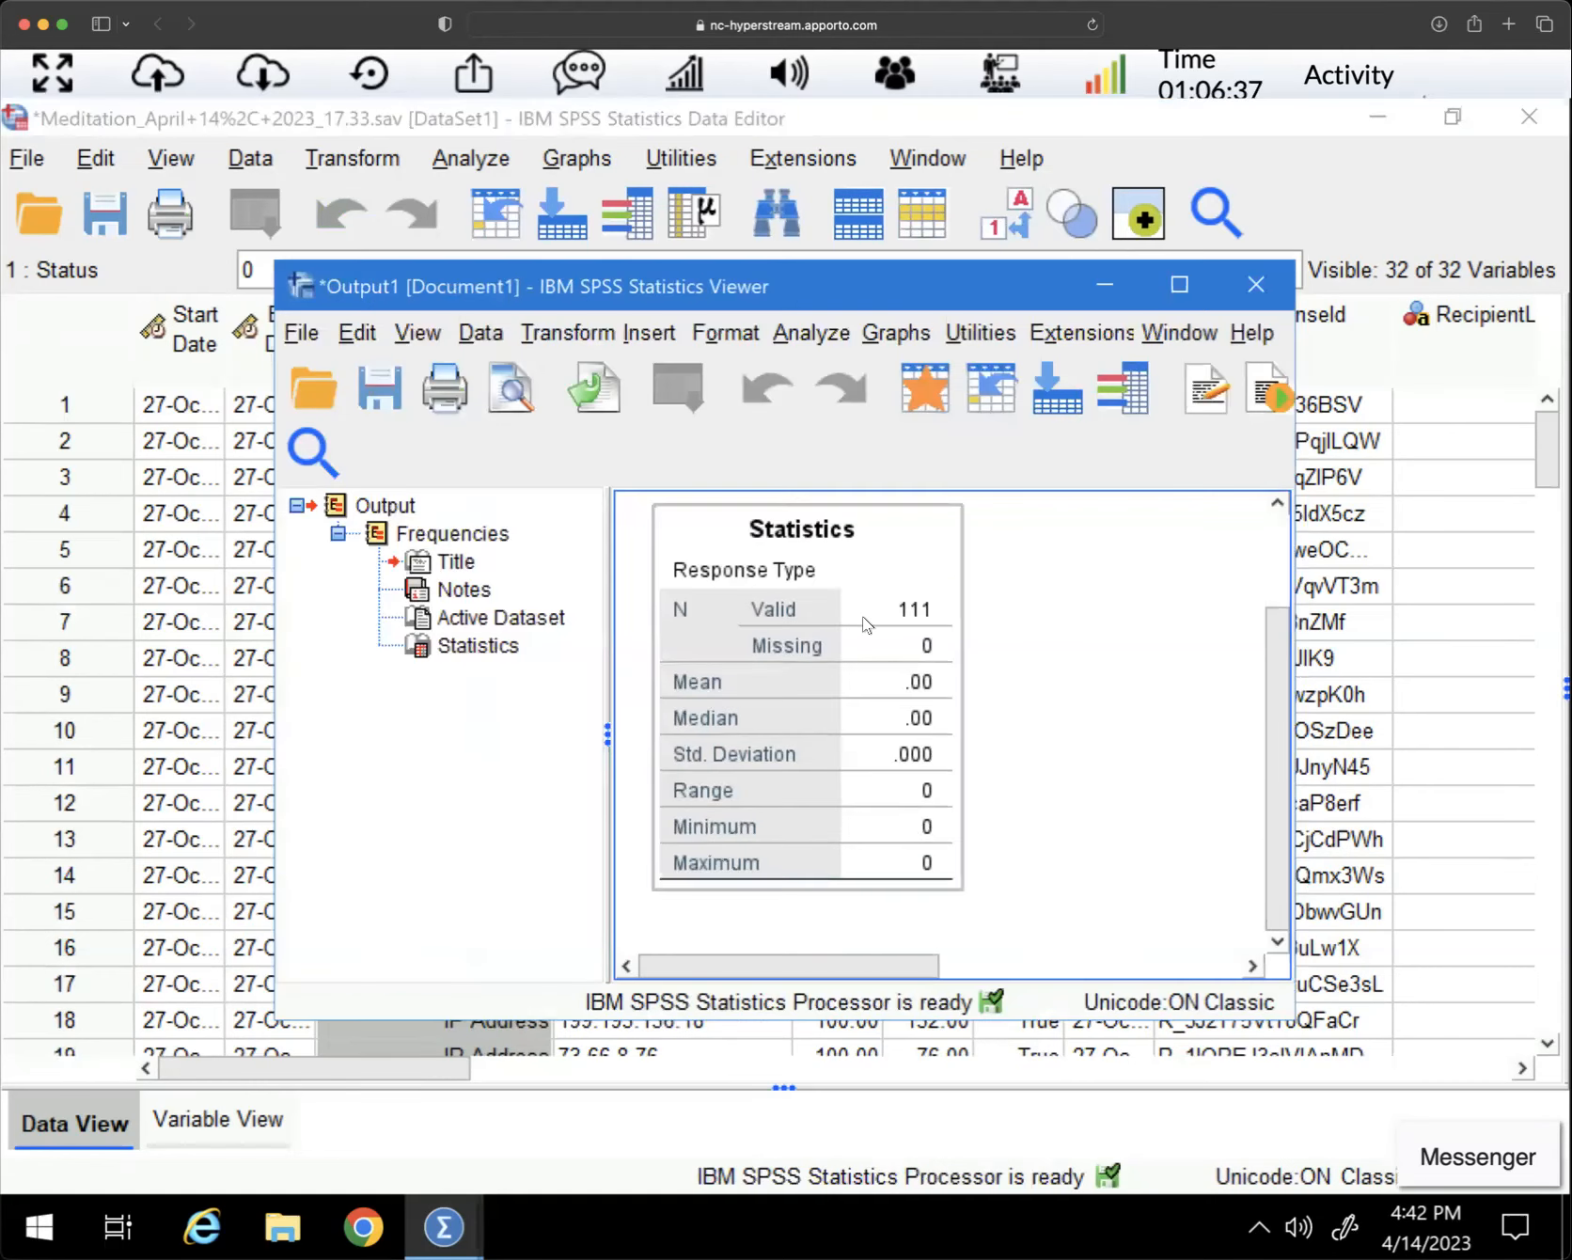
pyautogui.click(1081, 590)
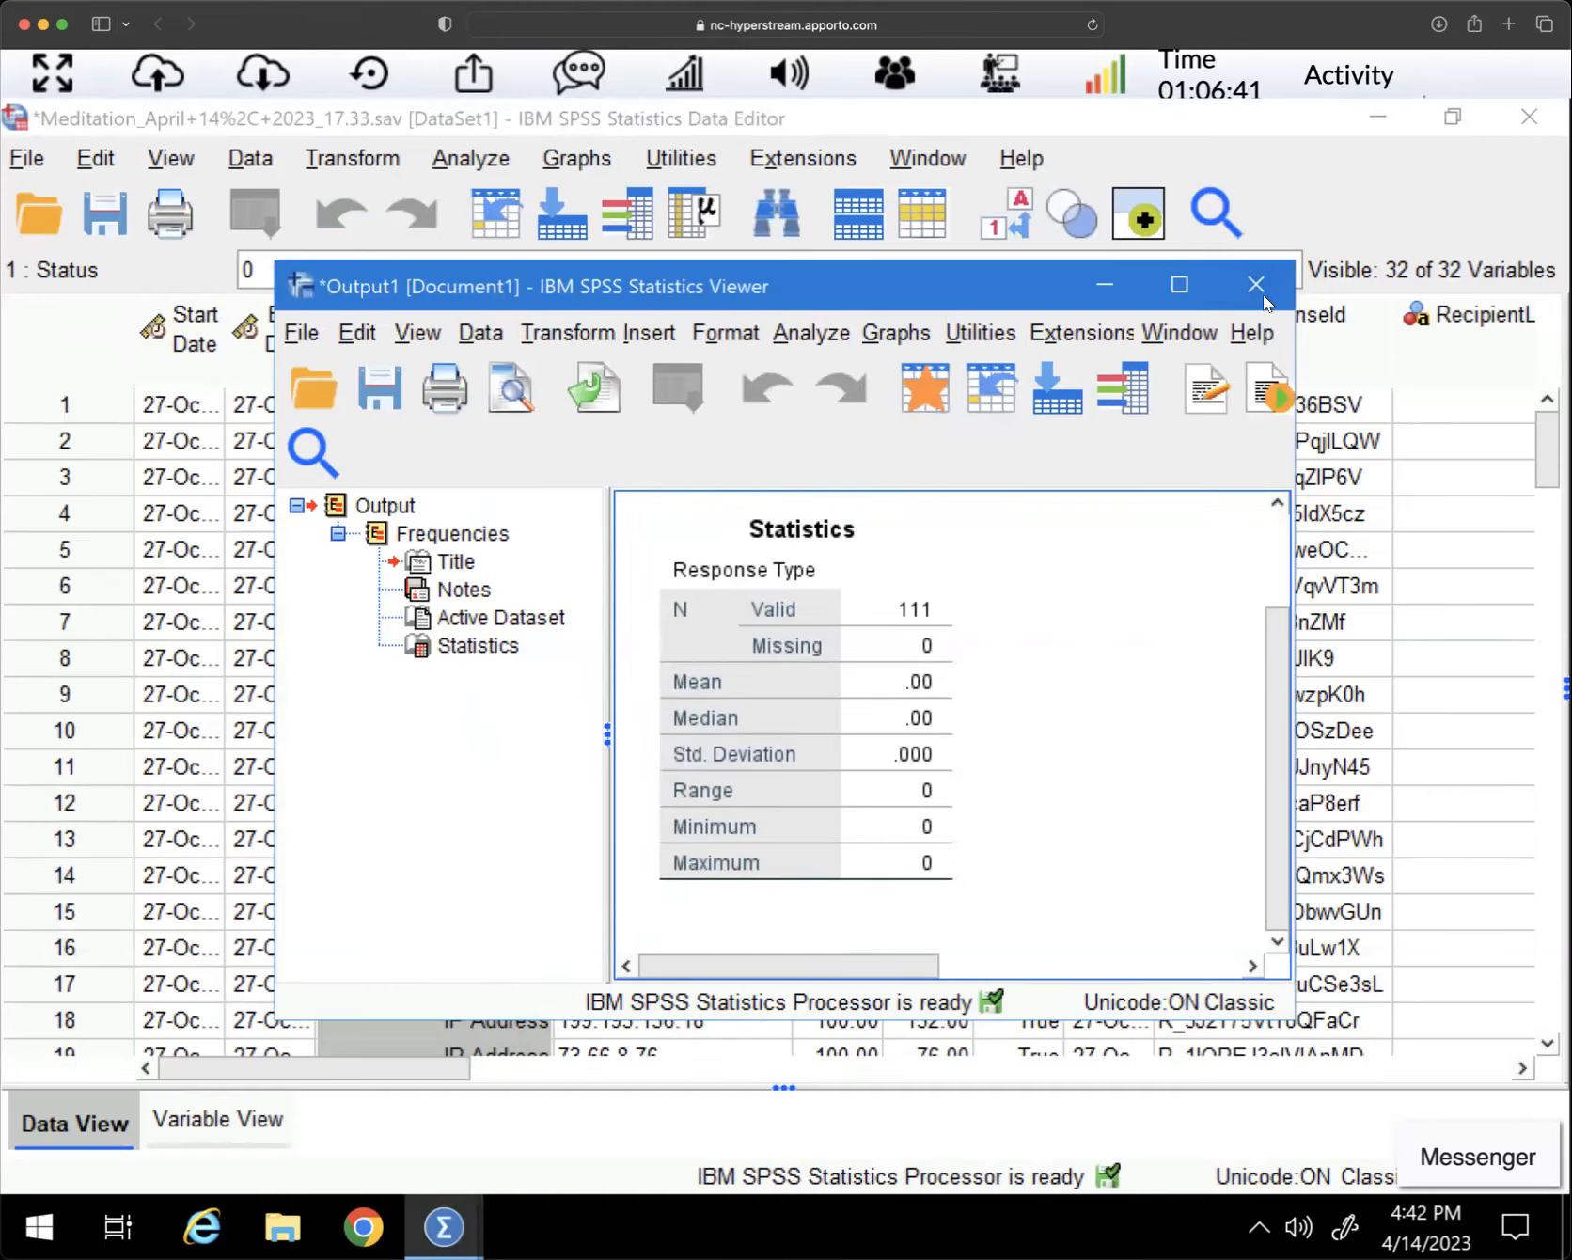
pyautogui.click(1256, 284)
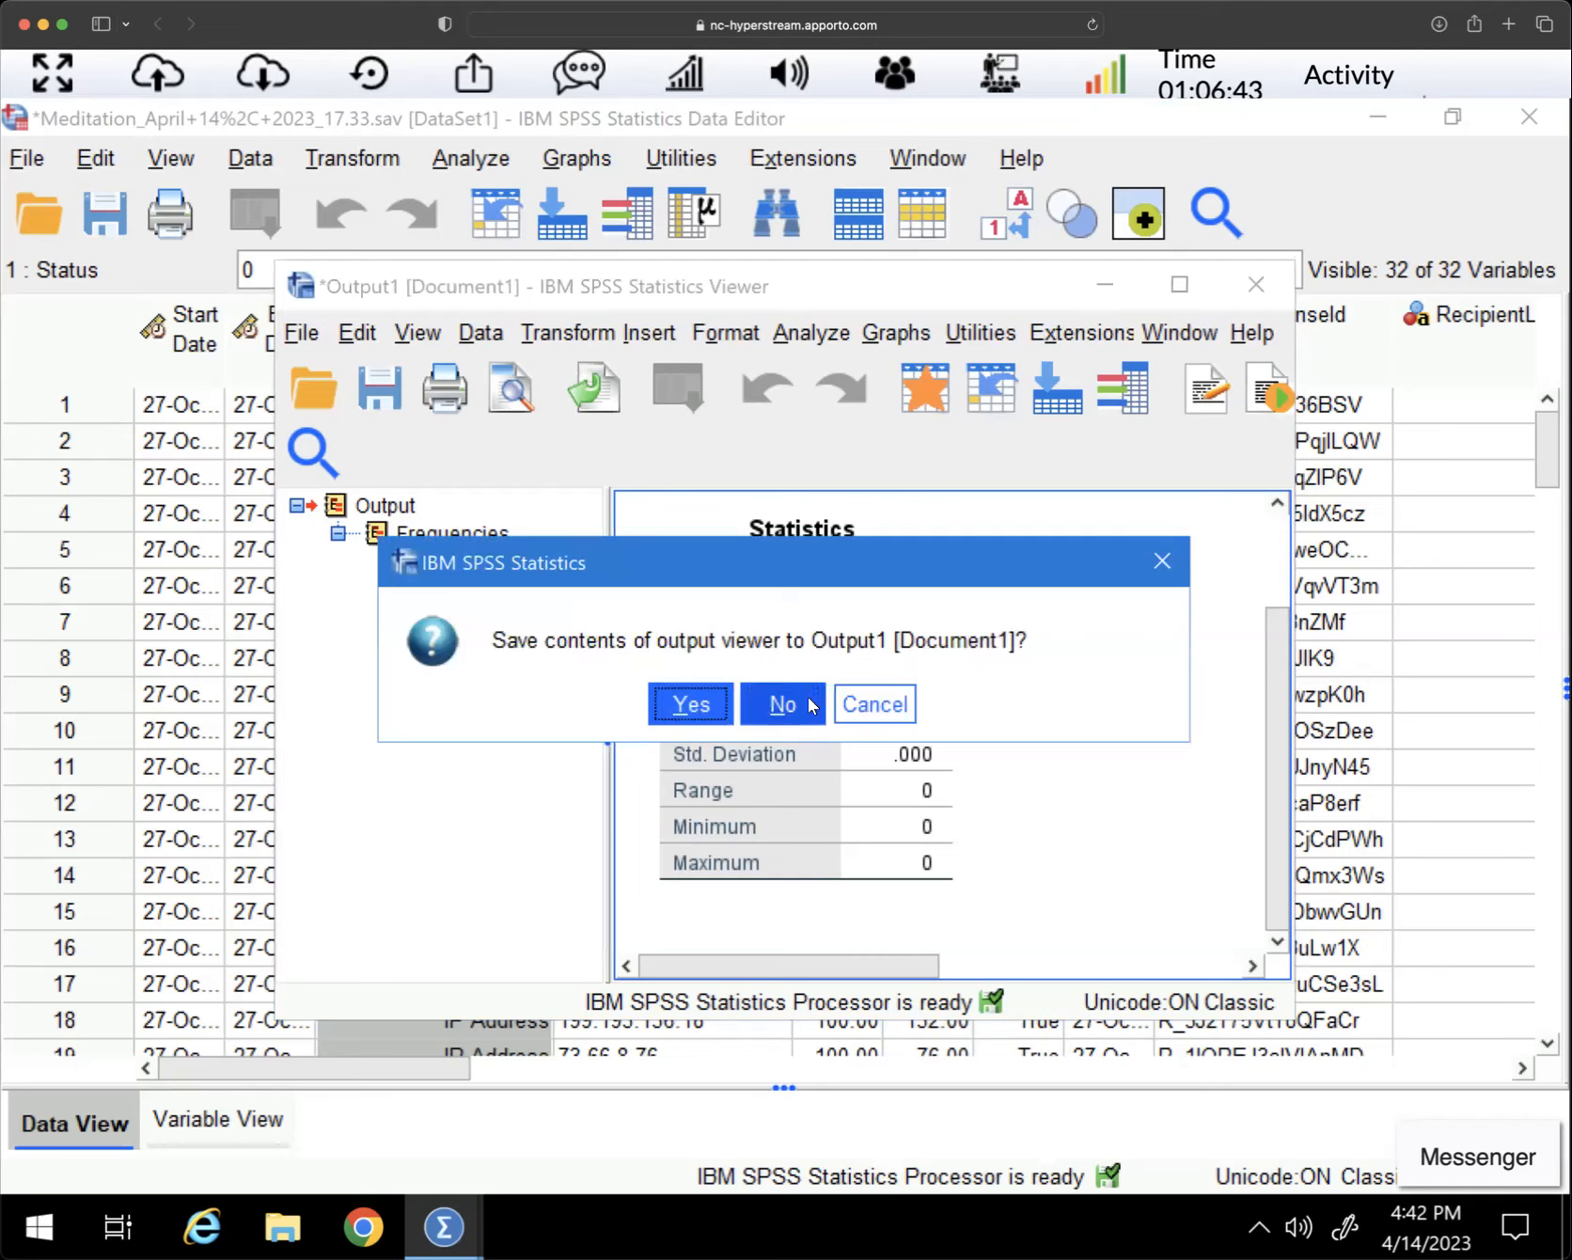
pyautogui.click(882, 704)
pyautogui.click(1103, 285)
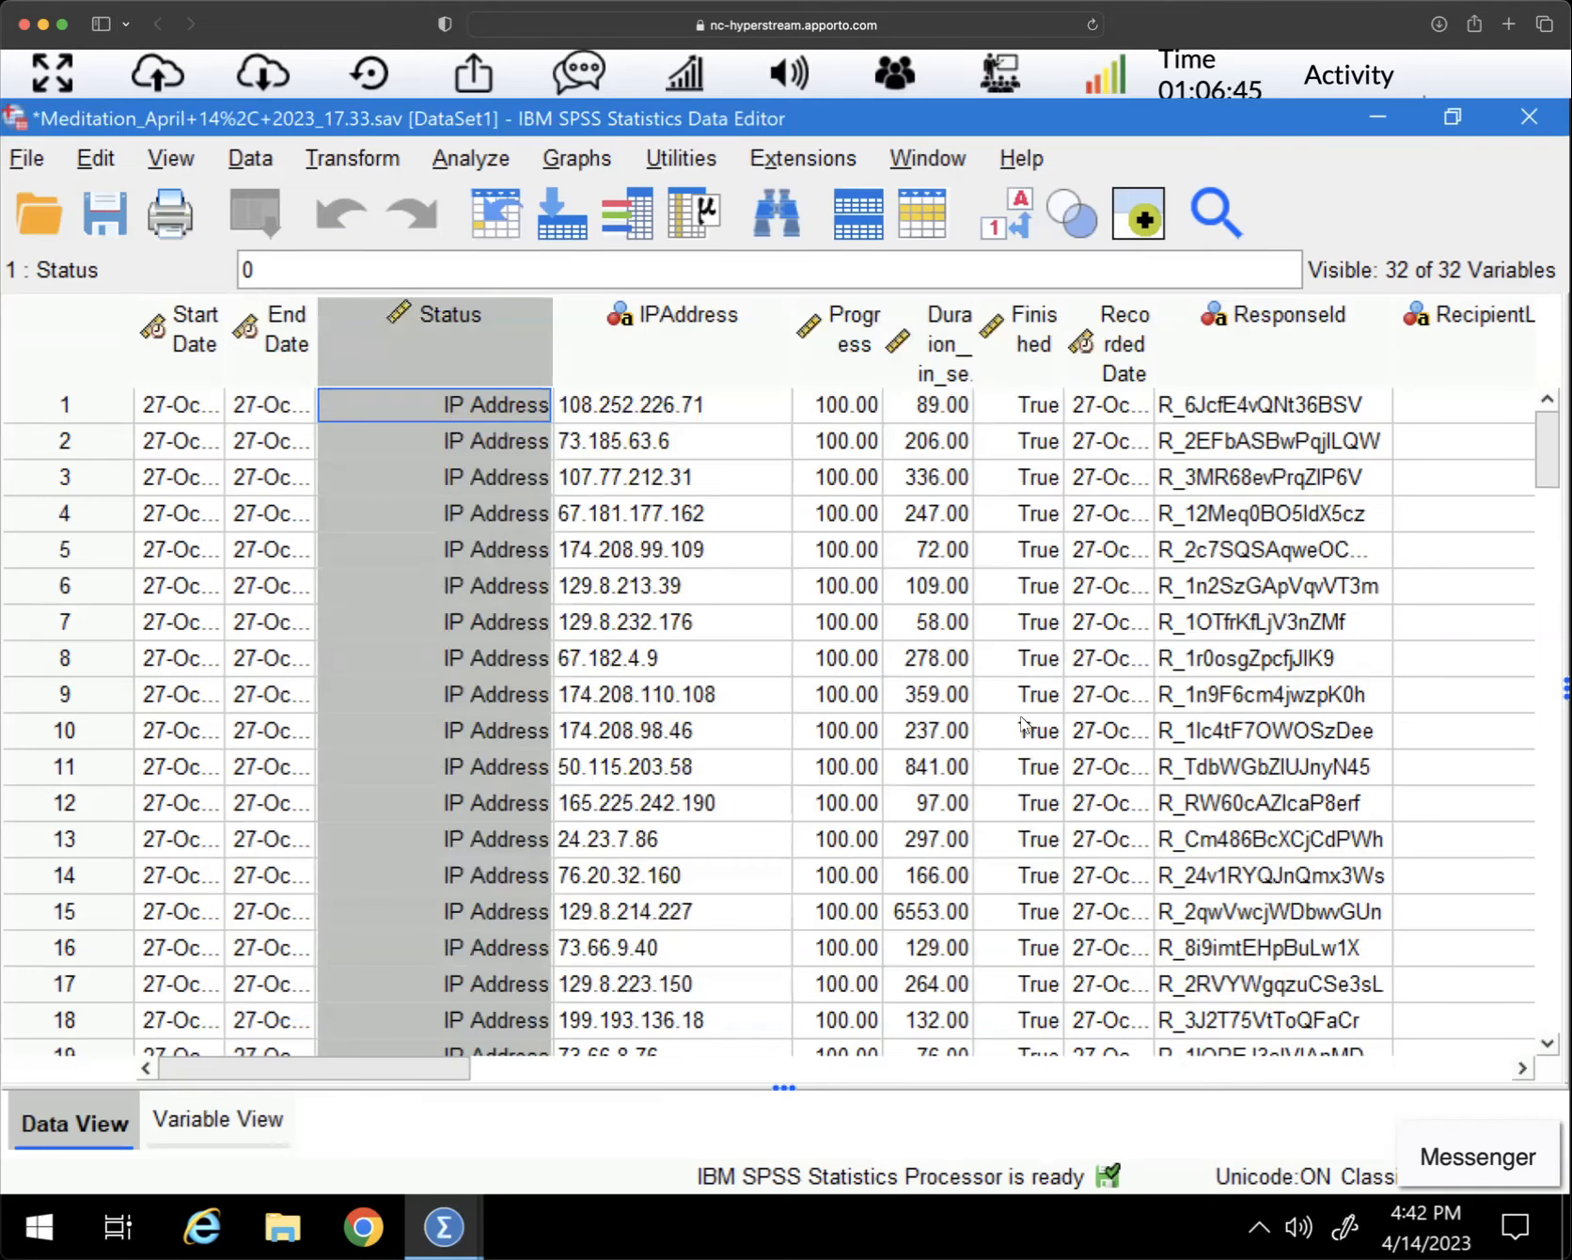
# Set the Status value of case 1 to Survey Preview
pyautogui.doubleClick(452, 399)
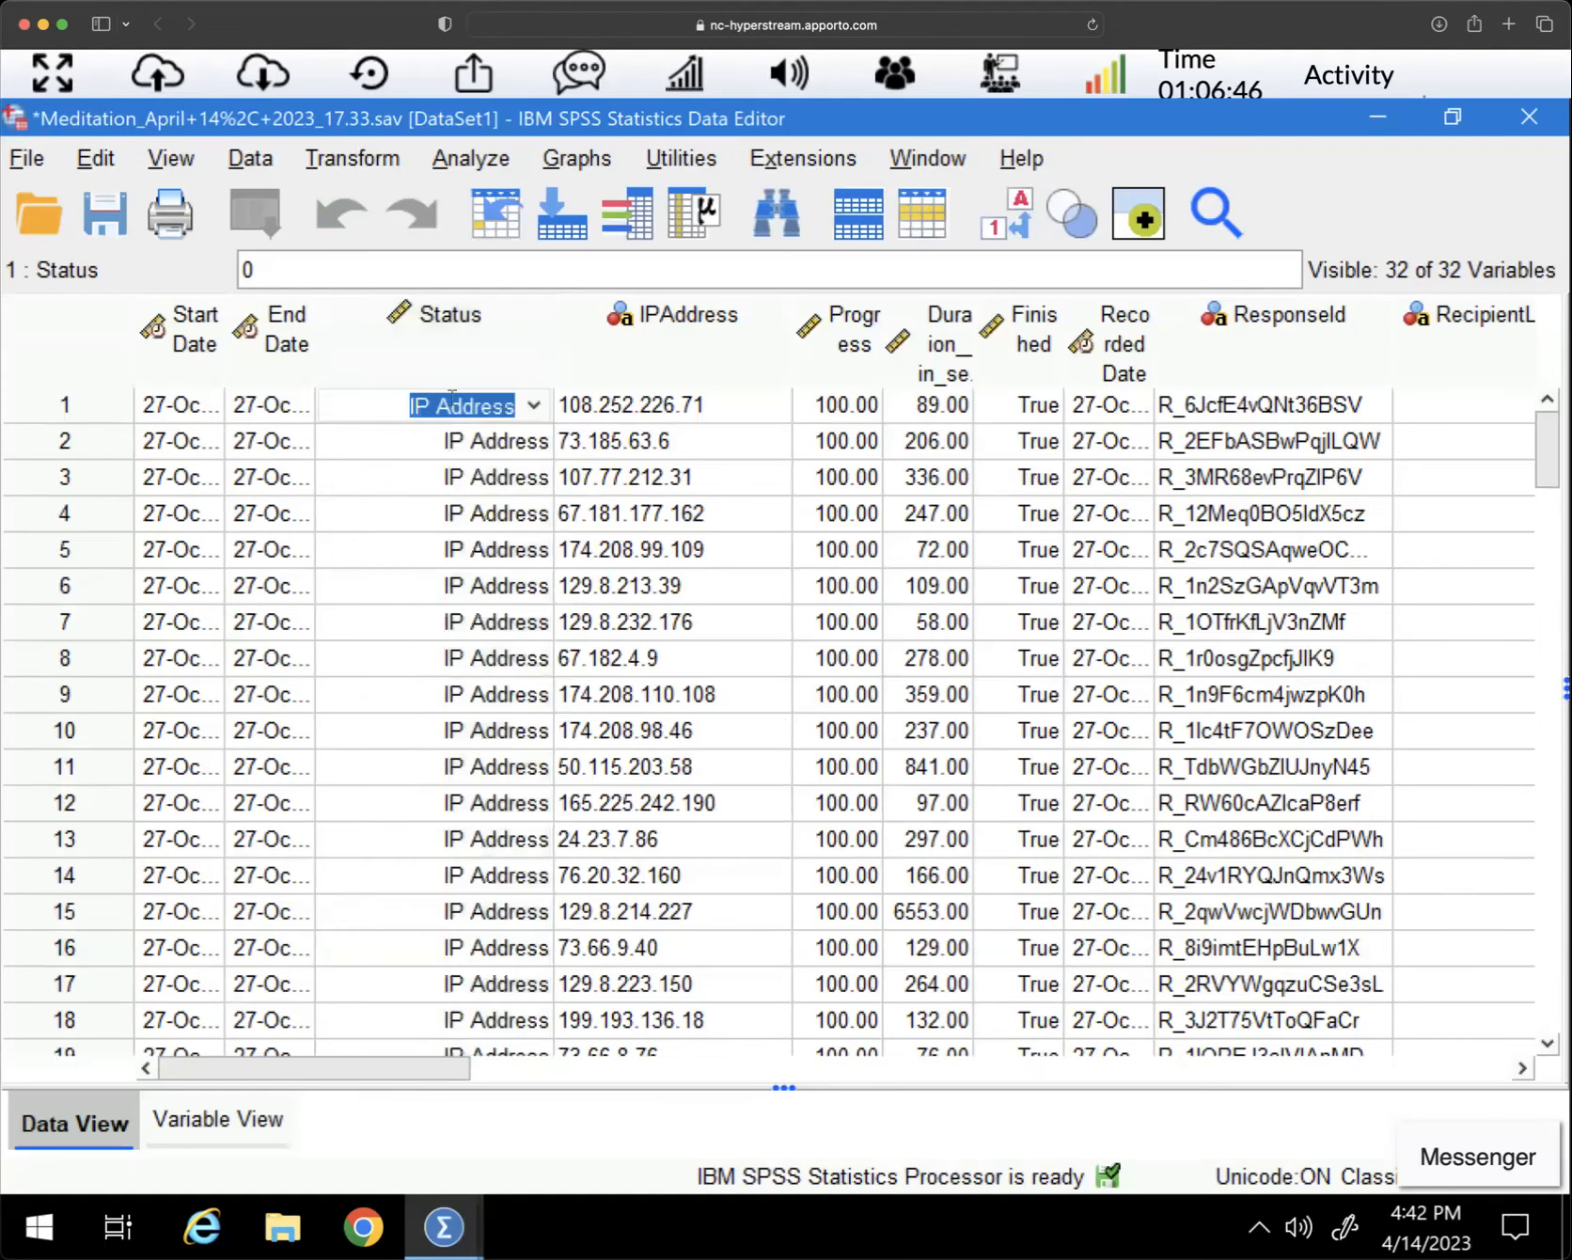
pyautogui.click(534, 408)
pyautogui.click(419, 476)
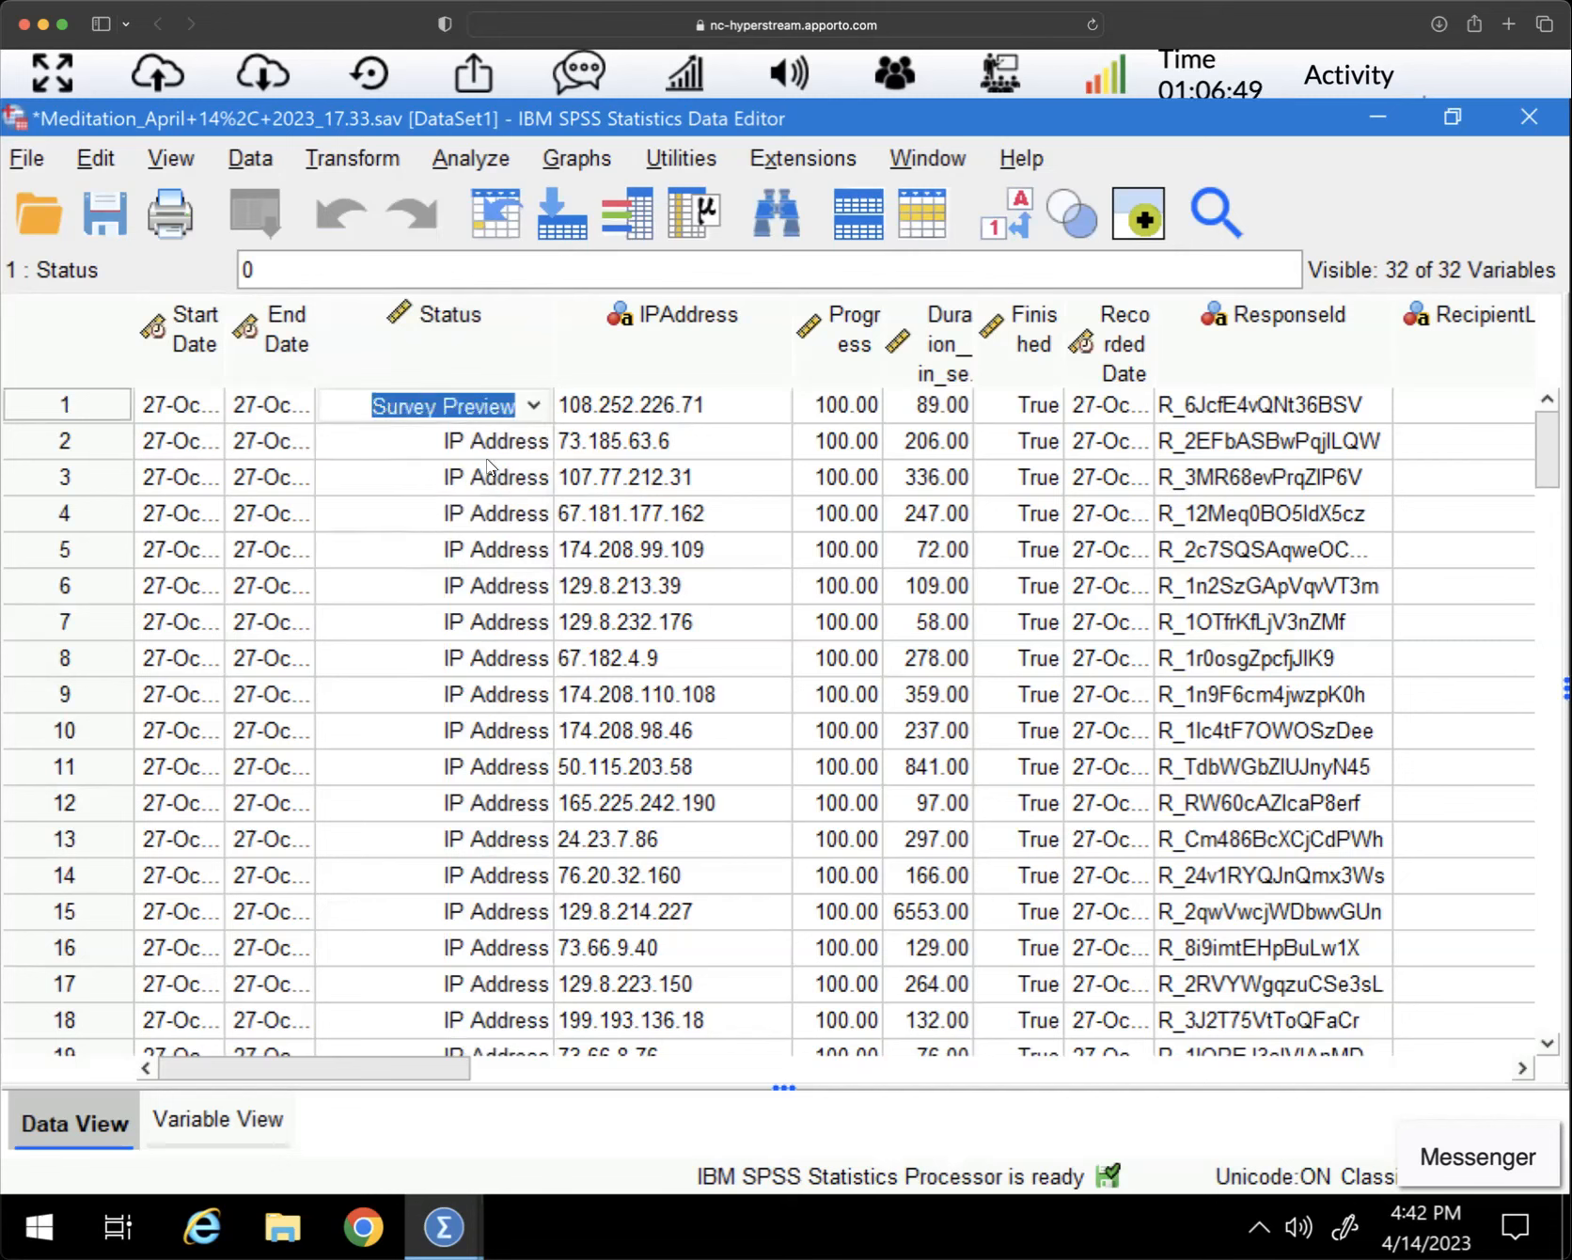
pyautogui.click(430, 481)
pyautogui.click(454, 413)
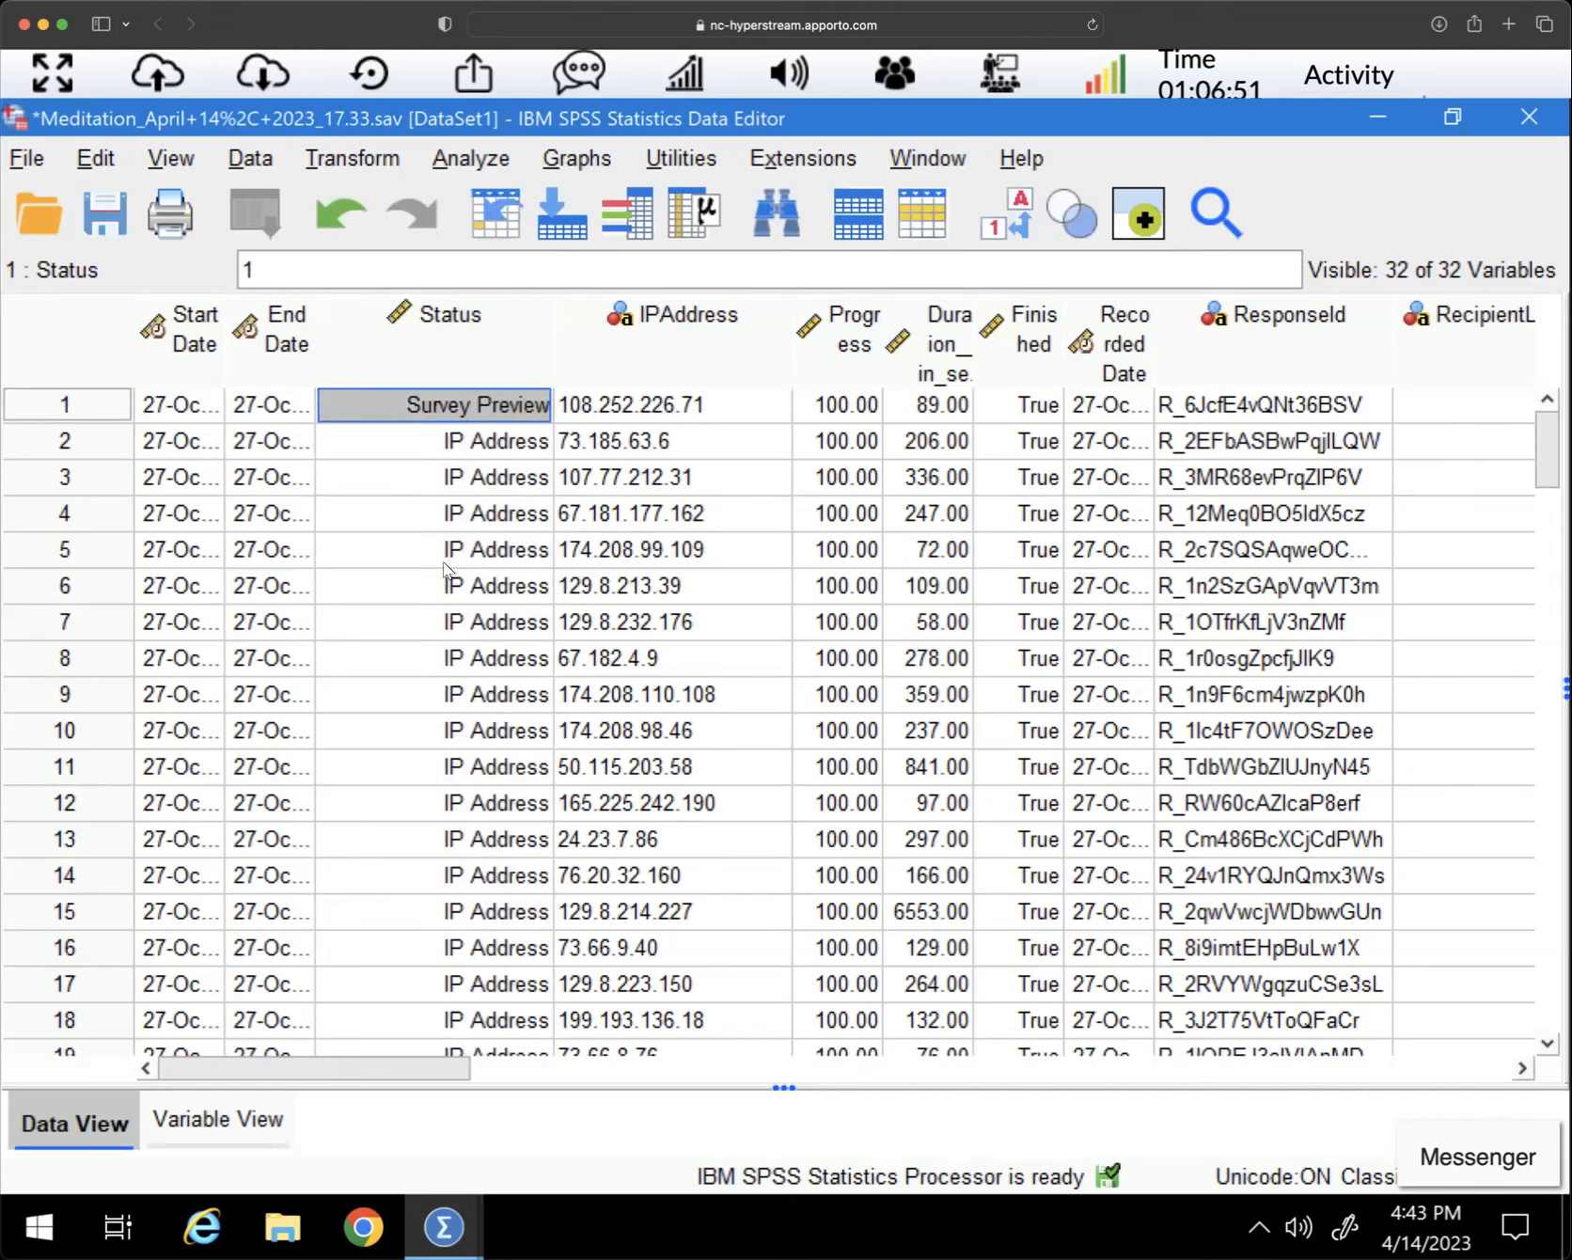
# Set the Status value of case 2 to Survey Test
pyautogui.click(543, 447)
pyautogui.click(542, 439)
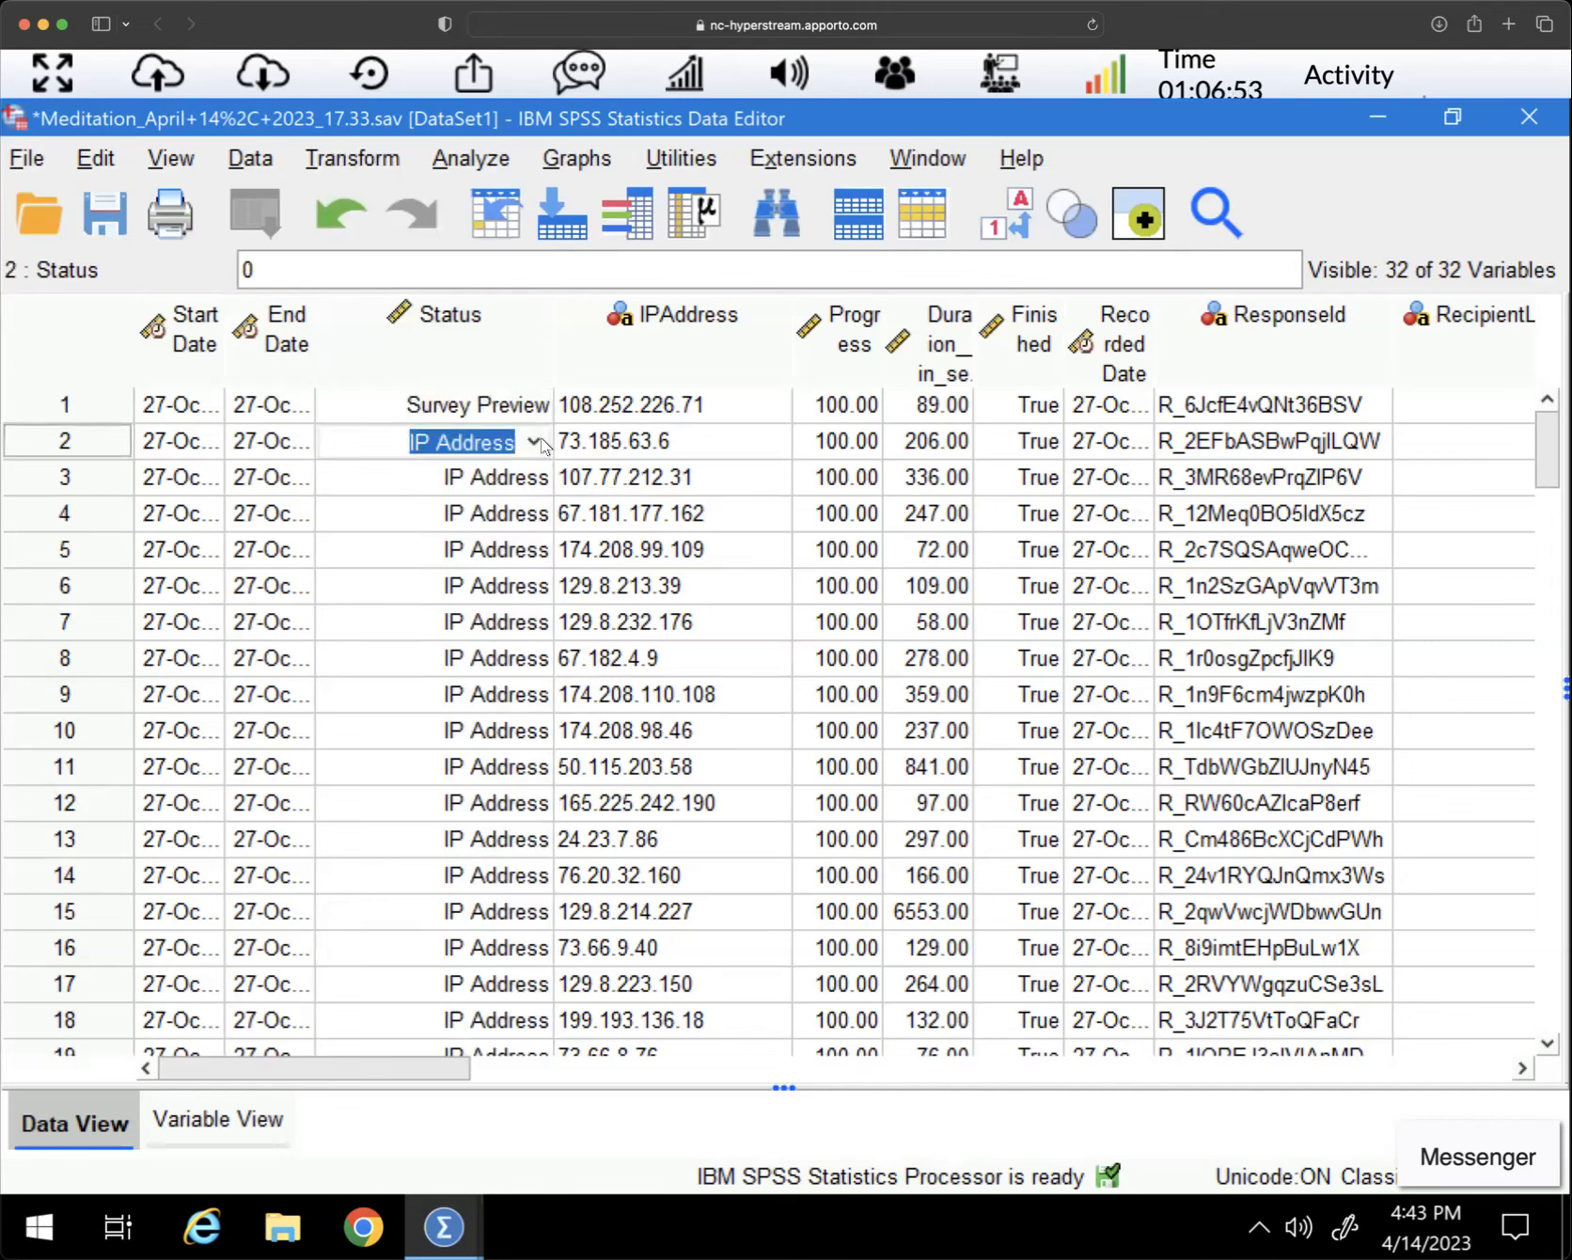
pyautogui.click(535, 440)
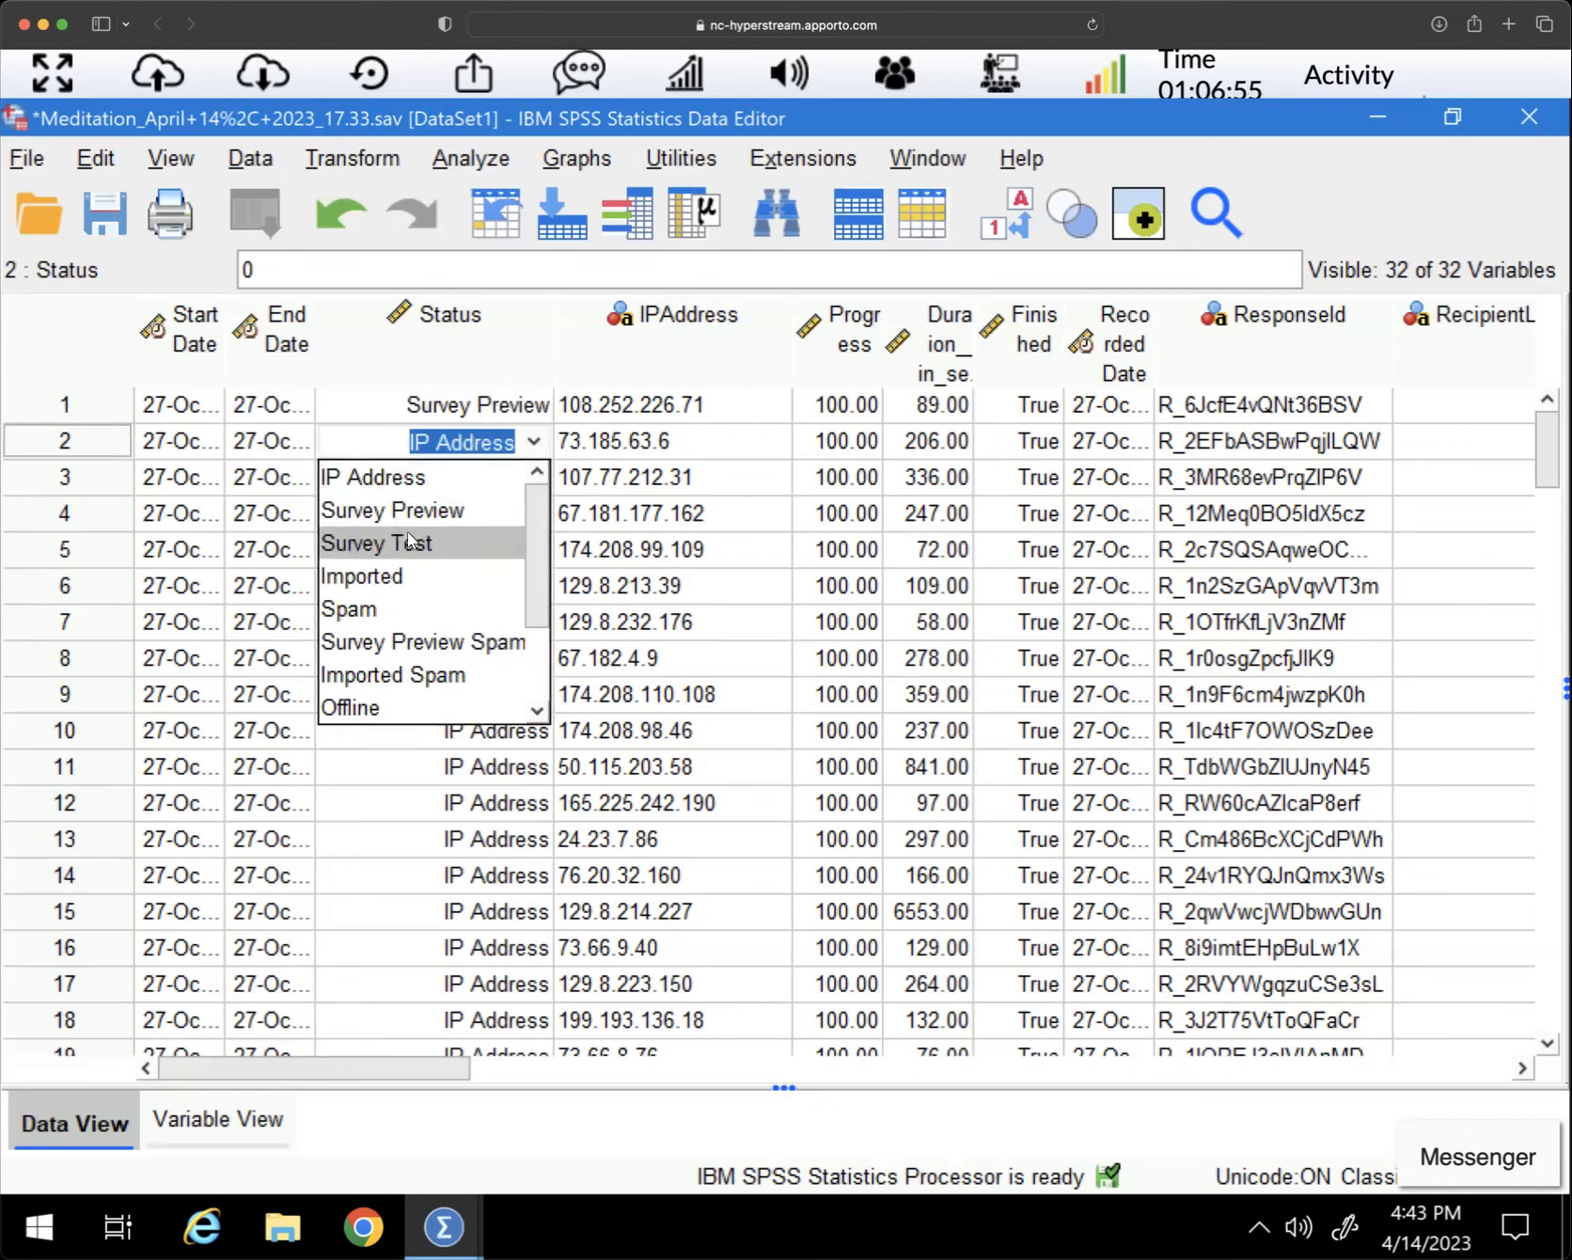
pyautogui.click(410, 541)
# Set the Status value of case 3 to Spam
pyautogui.click(540, 482)
pyautogui.click(537, 479)
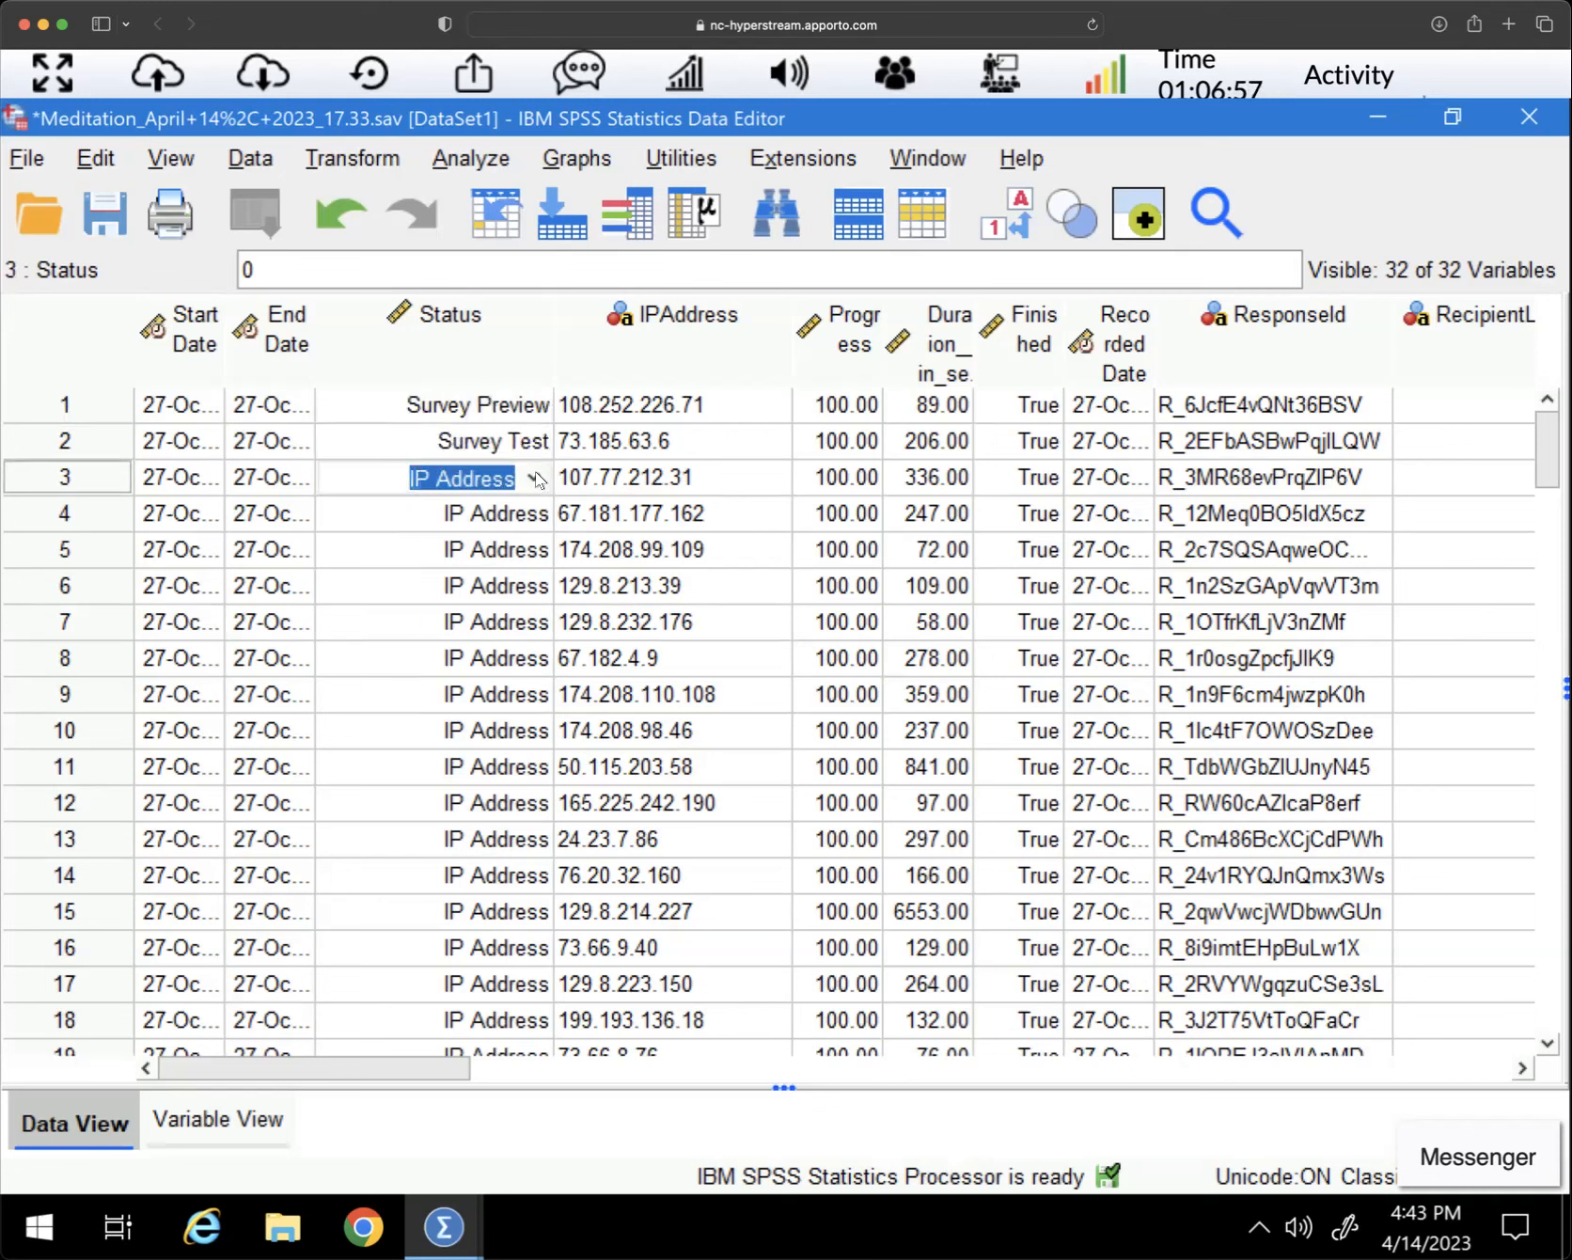
pyautogui.click(536, 477)
pyautogui.click(446, 640)
pyautogui.click(477, 520)
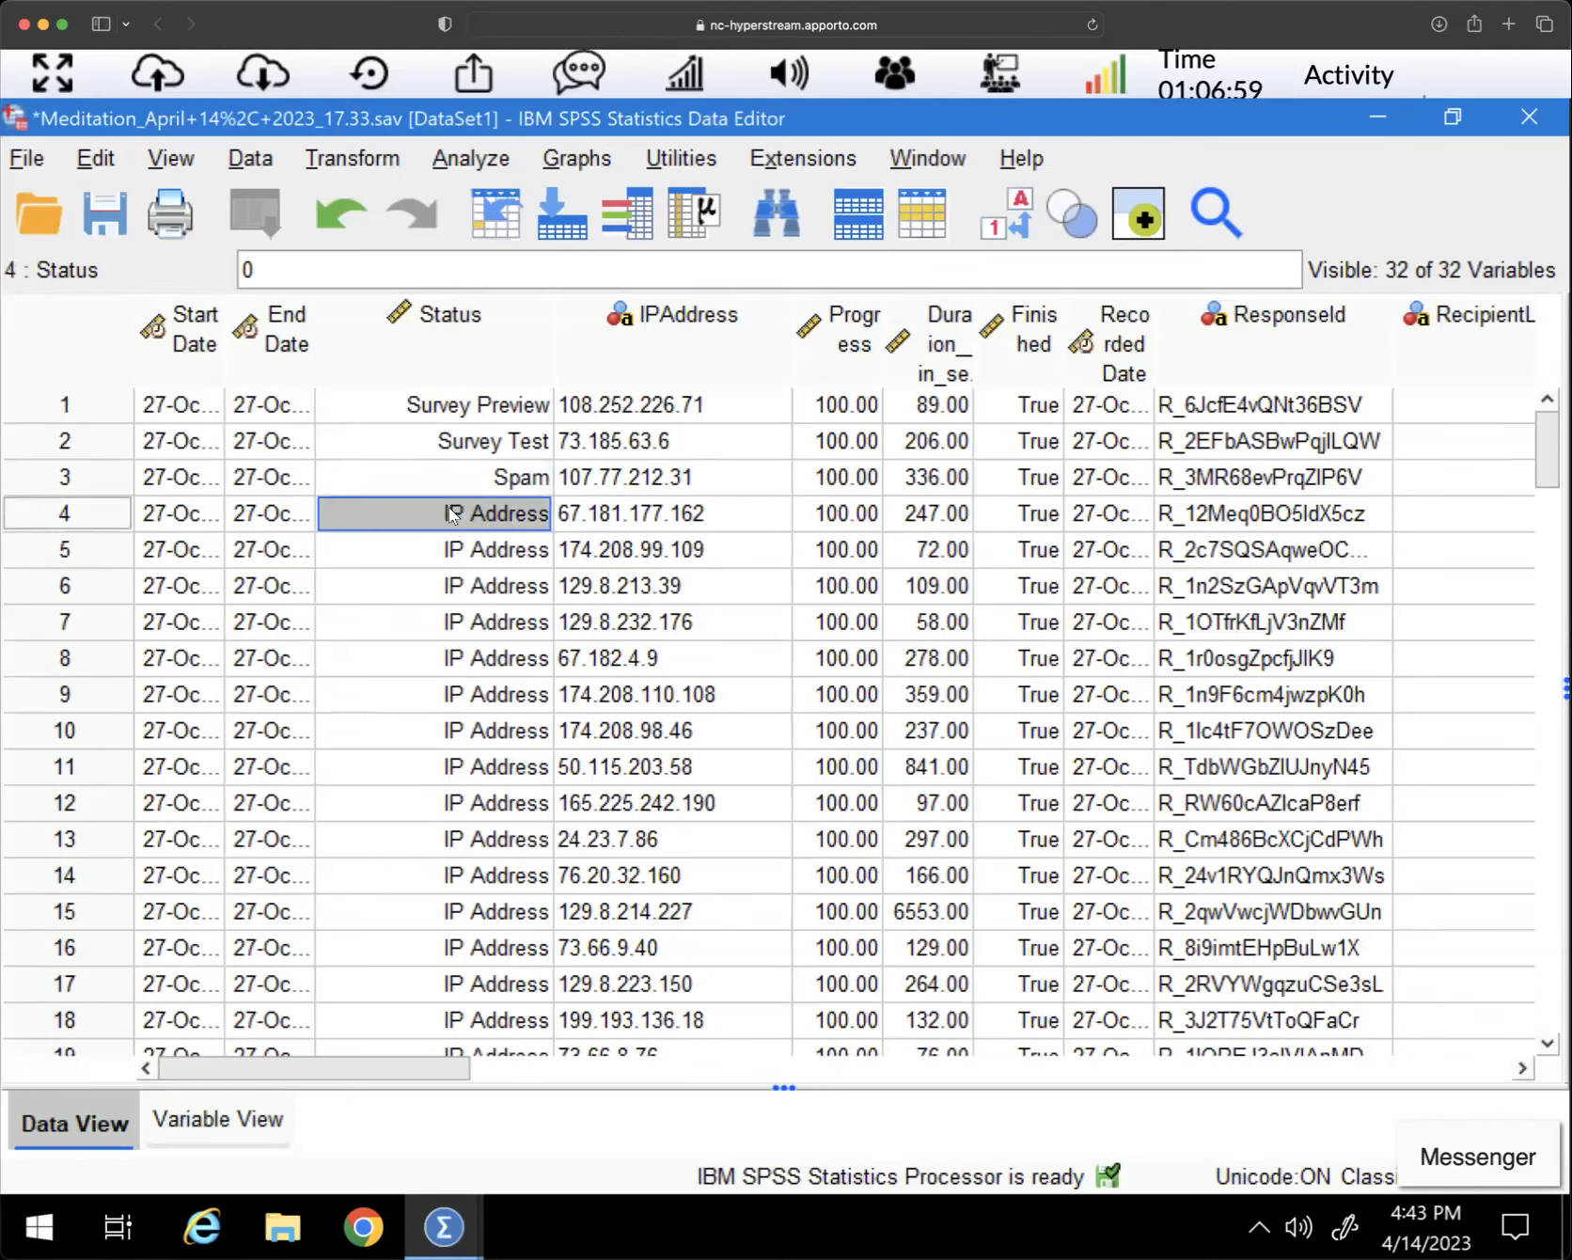
# Delete cases 1 through 3, whose Status is Survey Preview, Survey Test and Spam, from the dataset
pyautogui.click(73, 476)
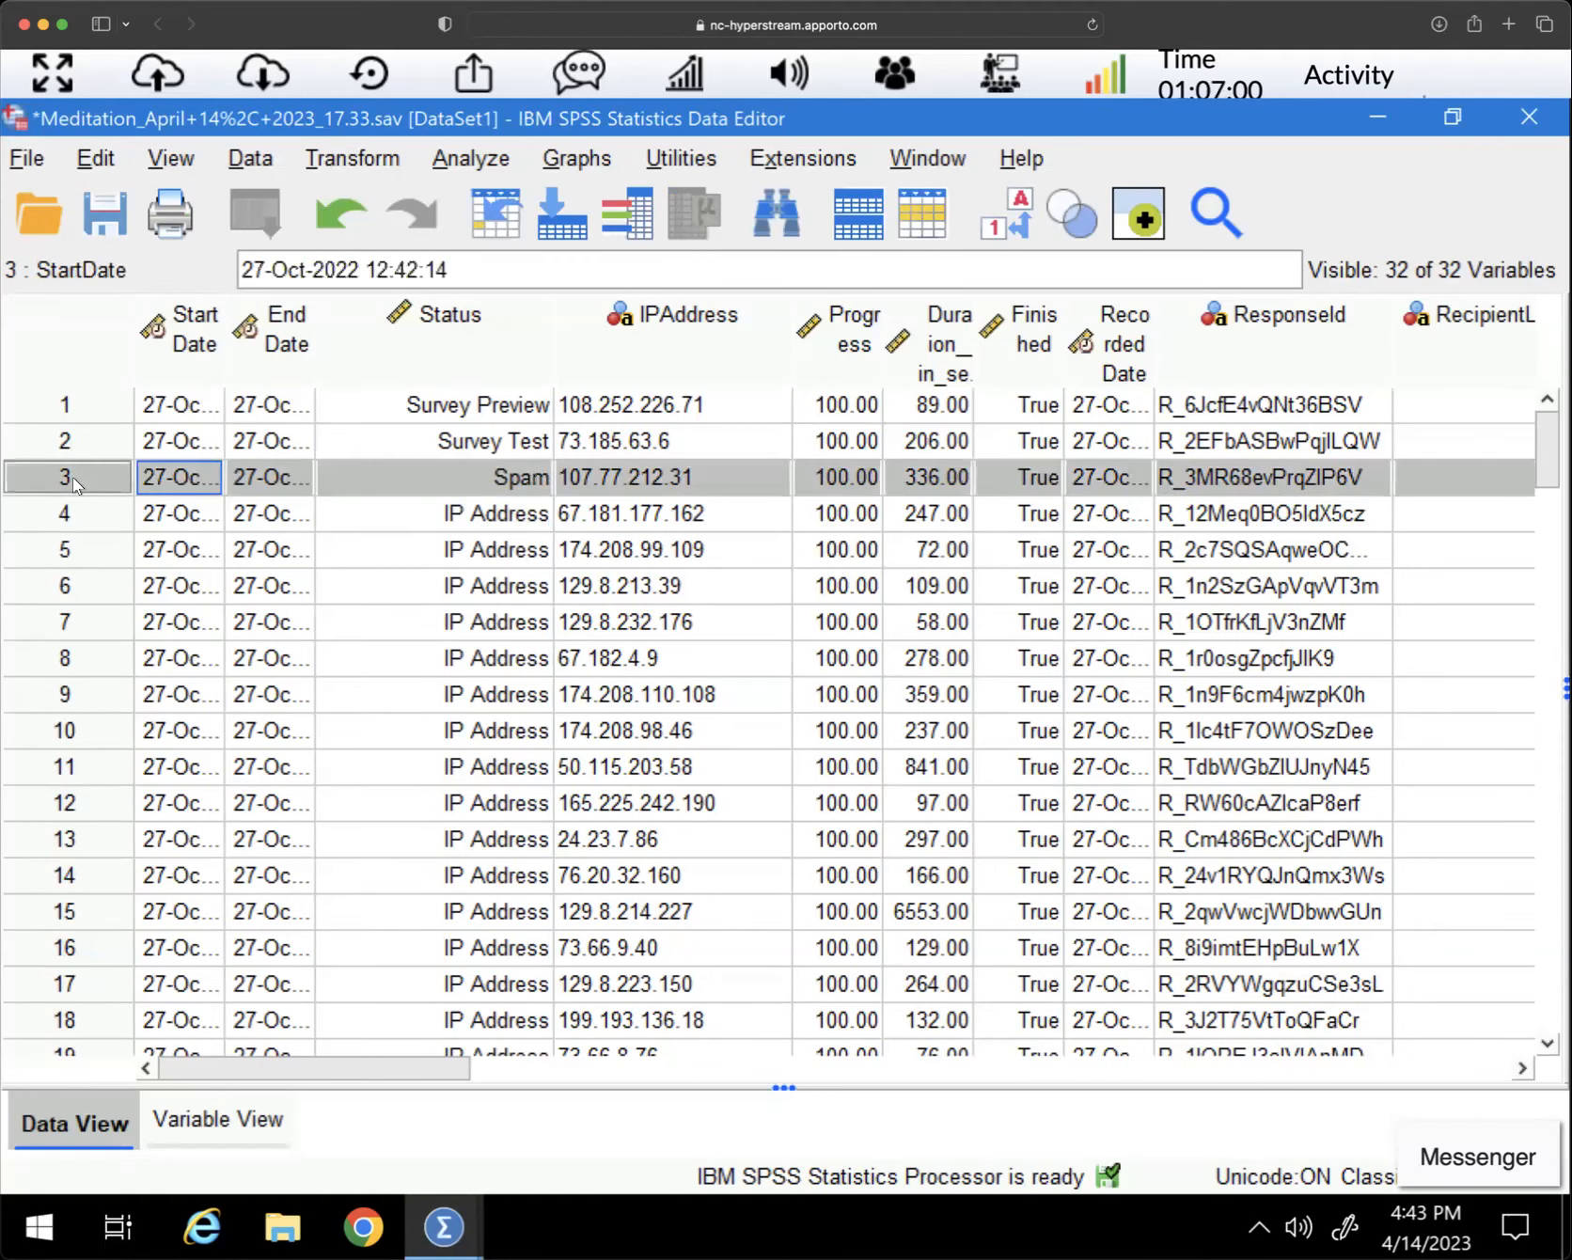
pyautogui.keyDown('shift'); pyautogui.click(69, 405); pyautogui.keyUp('shift')
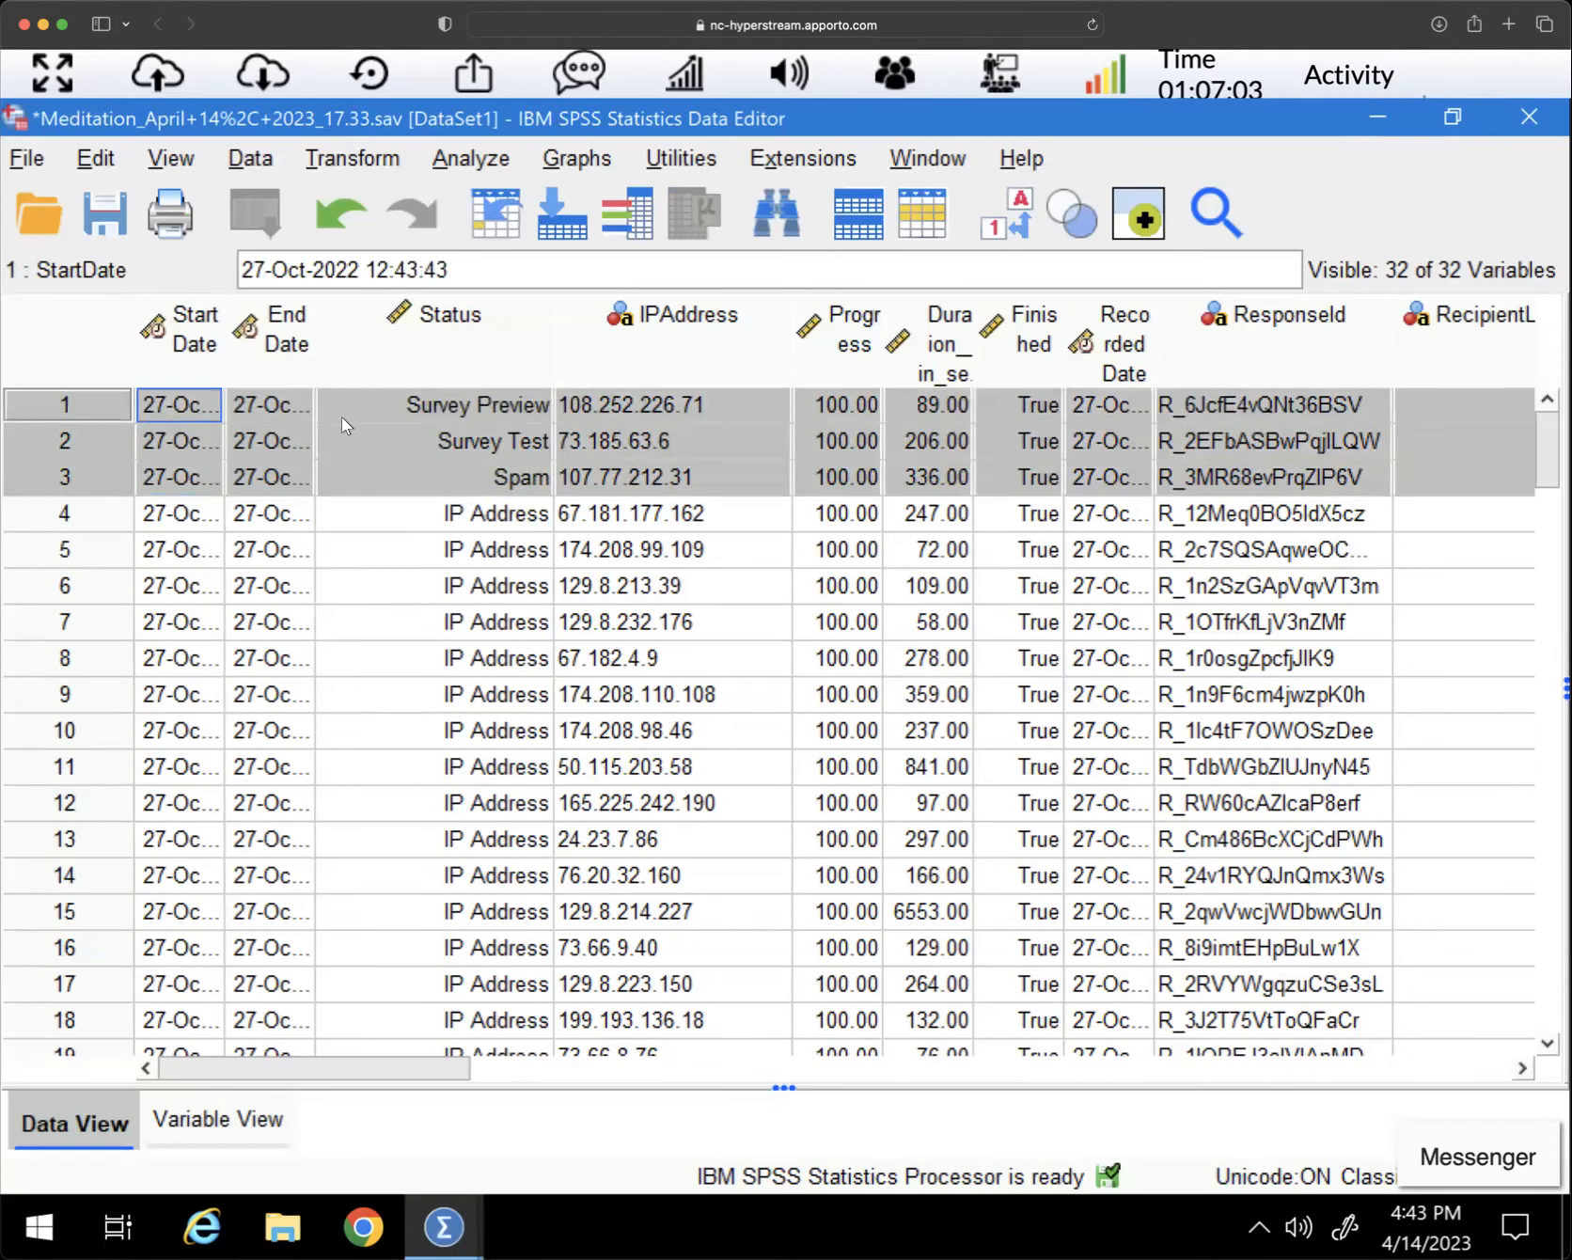
pyautogui.doubleClick(430, 416)
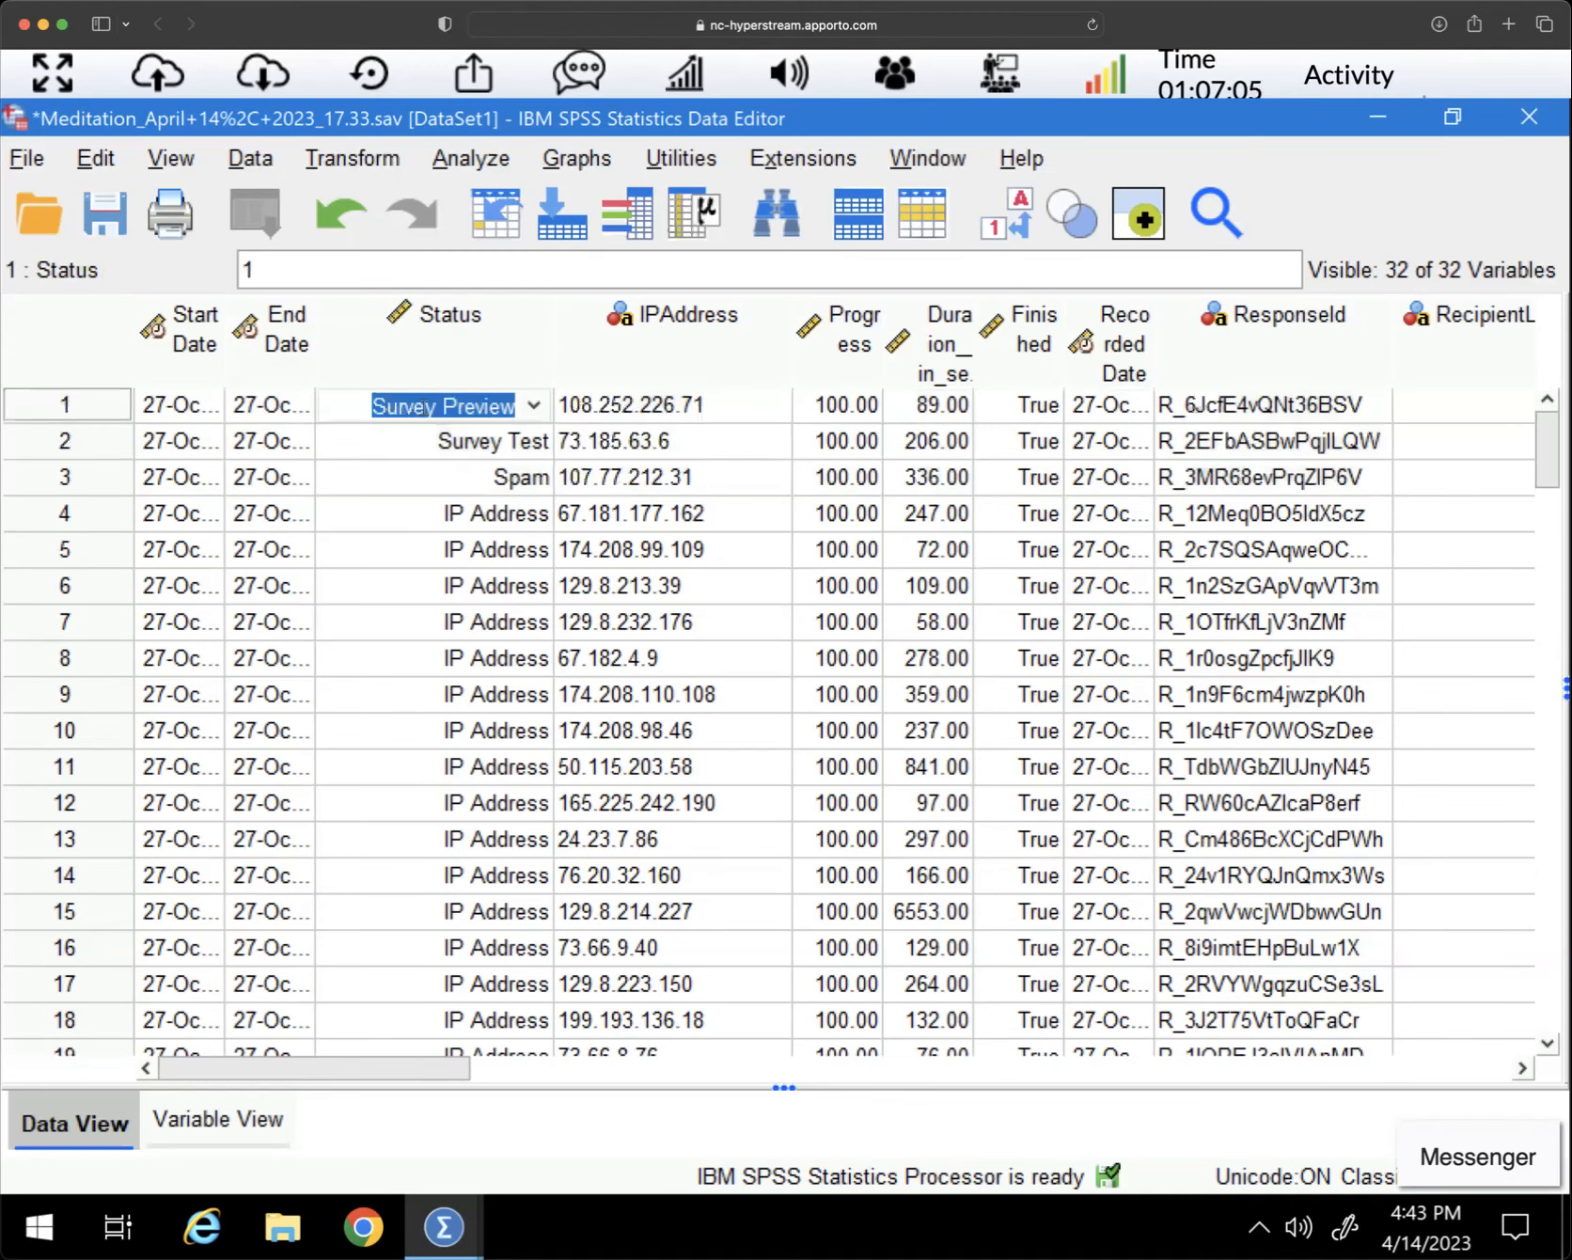
pyautogui.click(70, 432)
pyautogui.moveTo(82, 411); pyautogui.dragTo(86, 480)
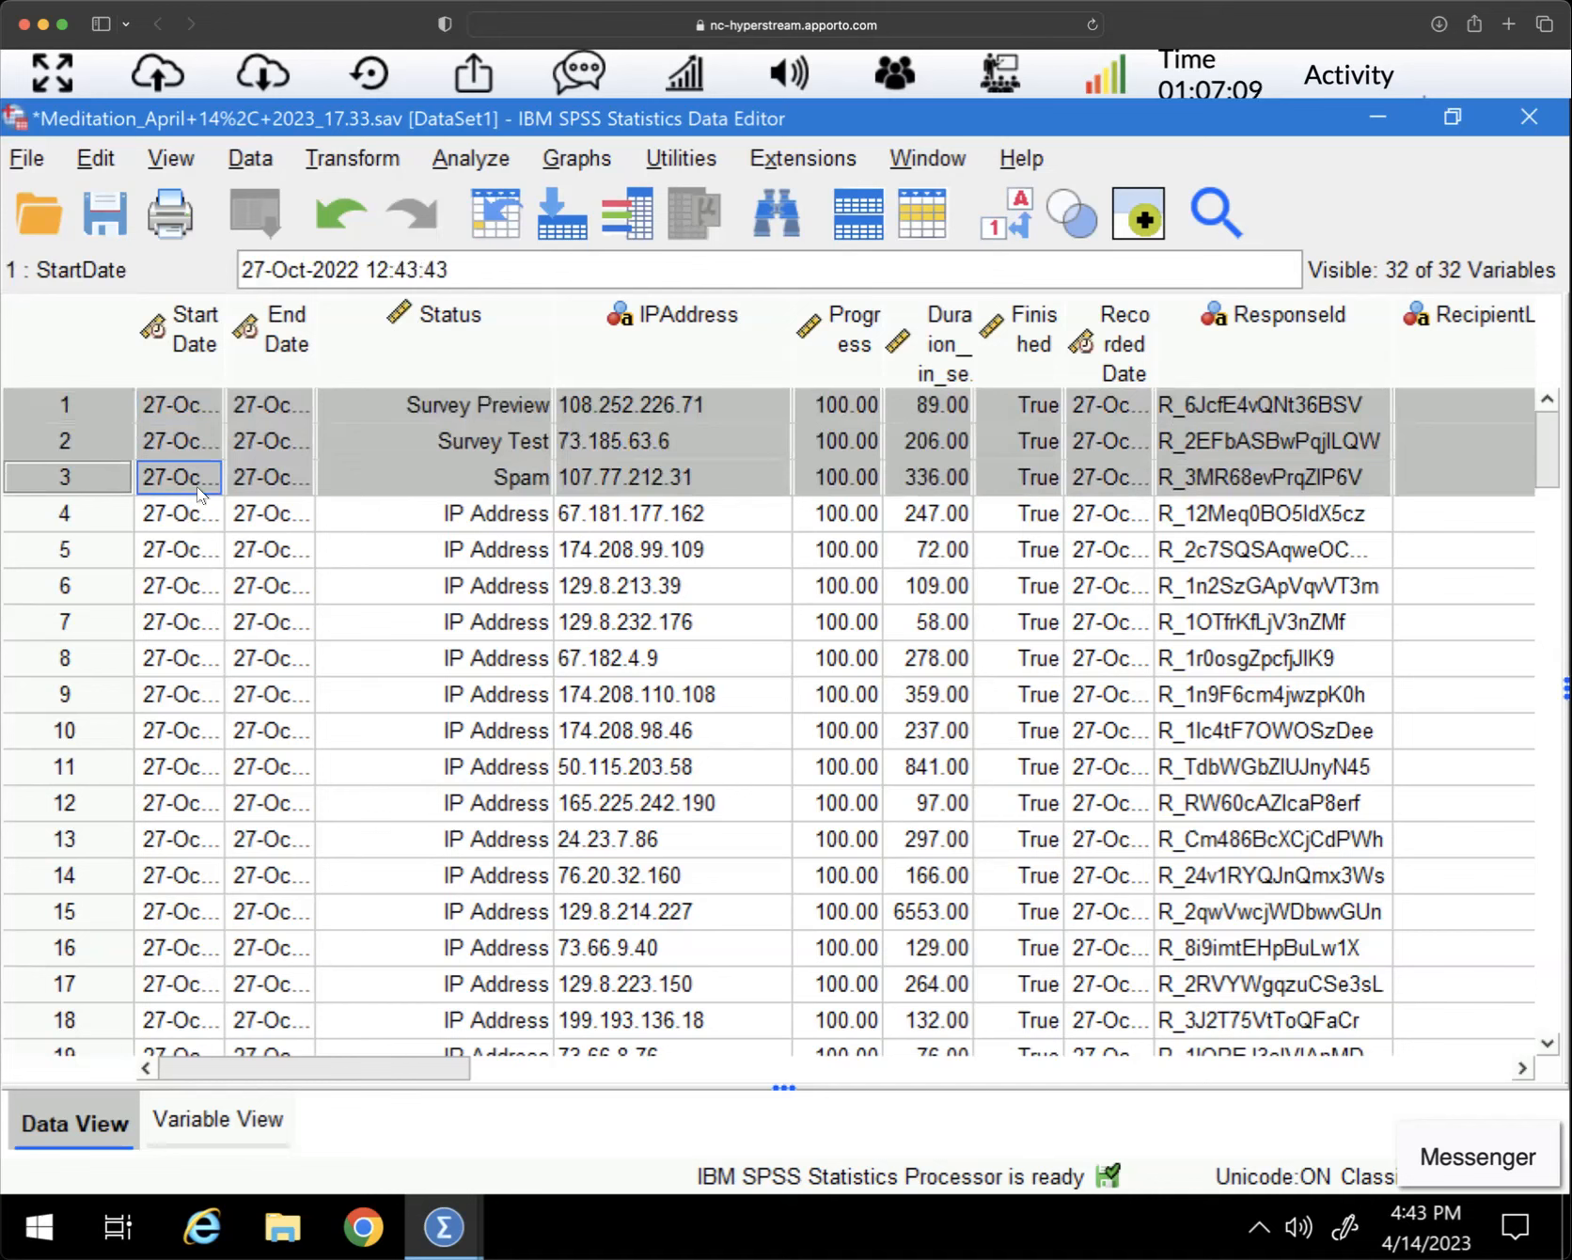
pyautogui.click(74, 545)
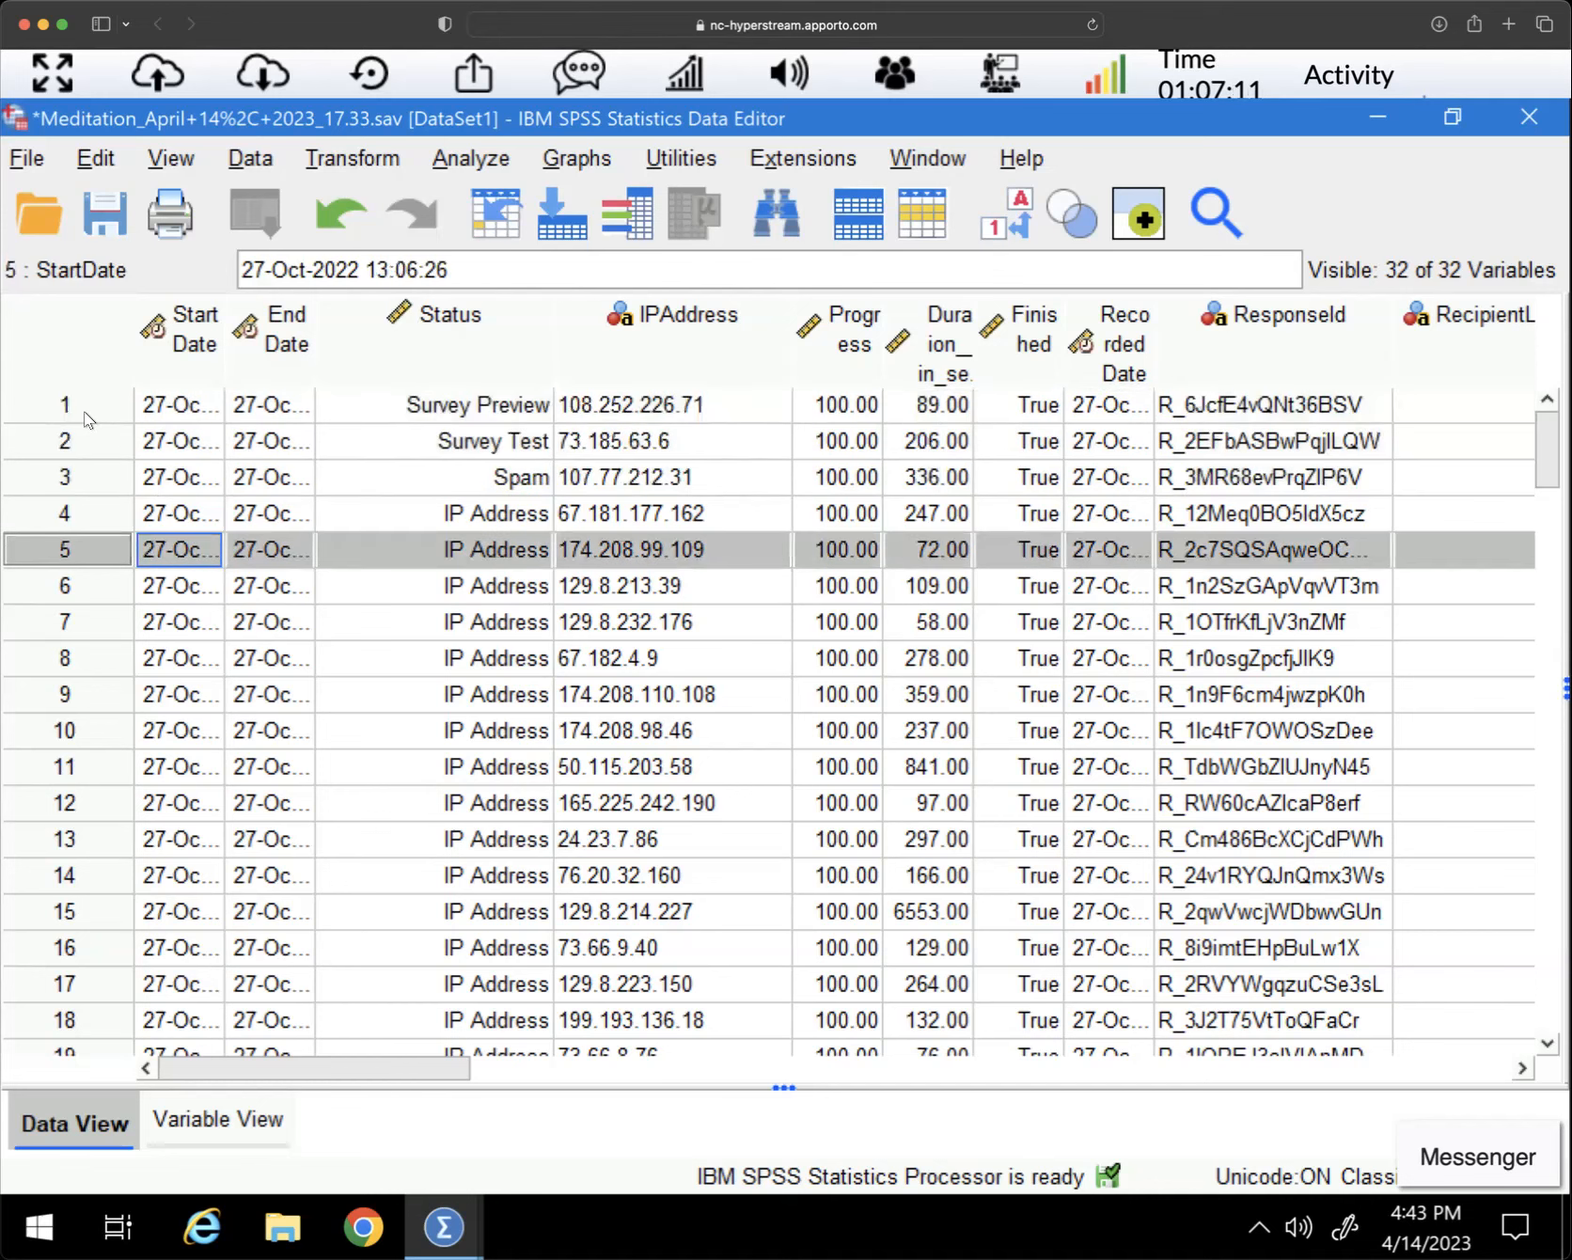
pyautogui.moveTo(76, 399); pyautogui.dragTo(79, 480)
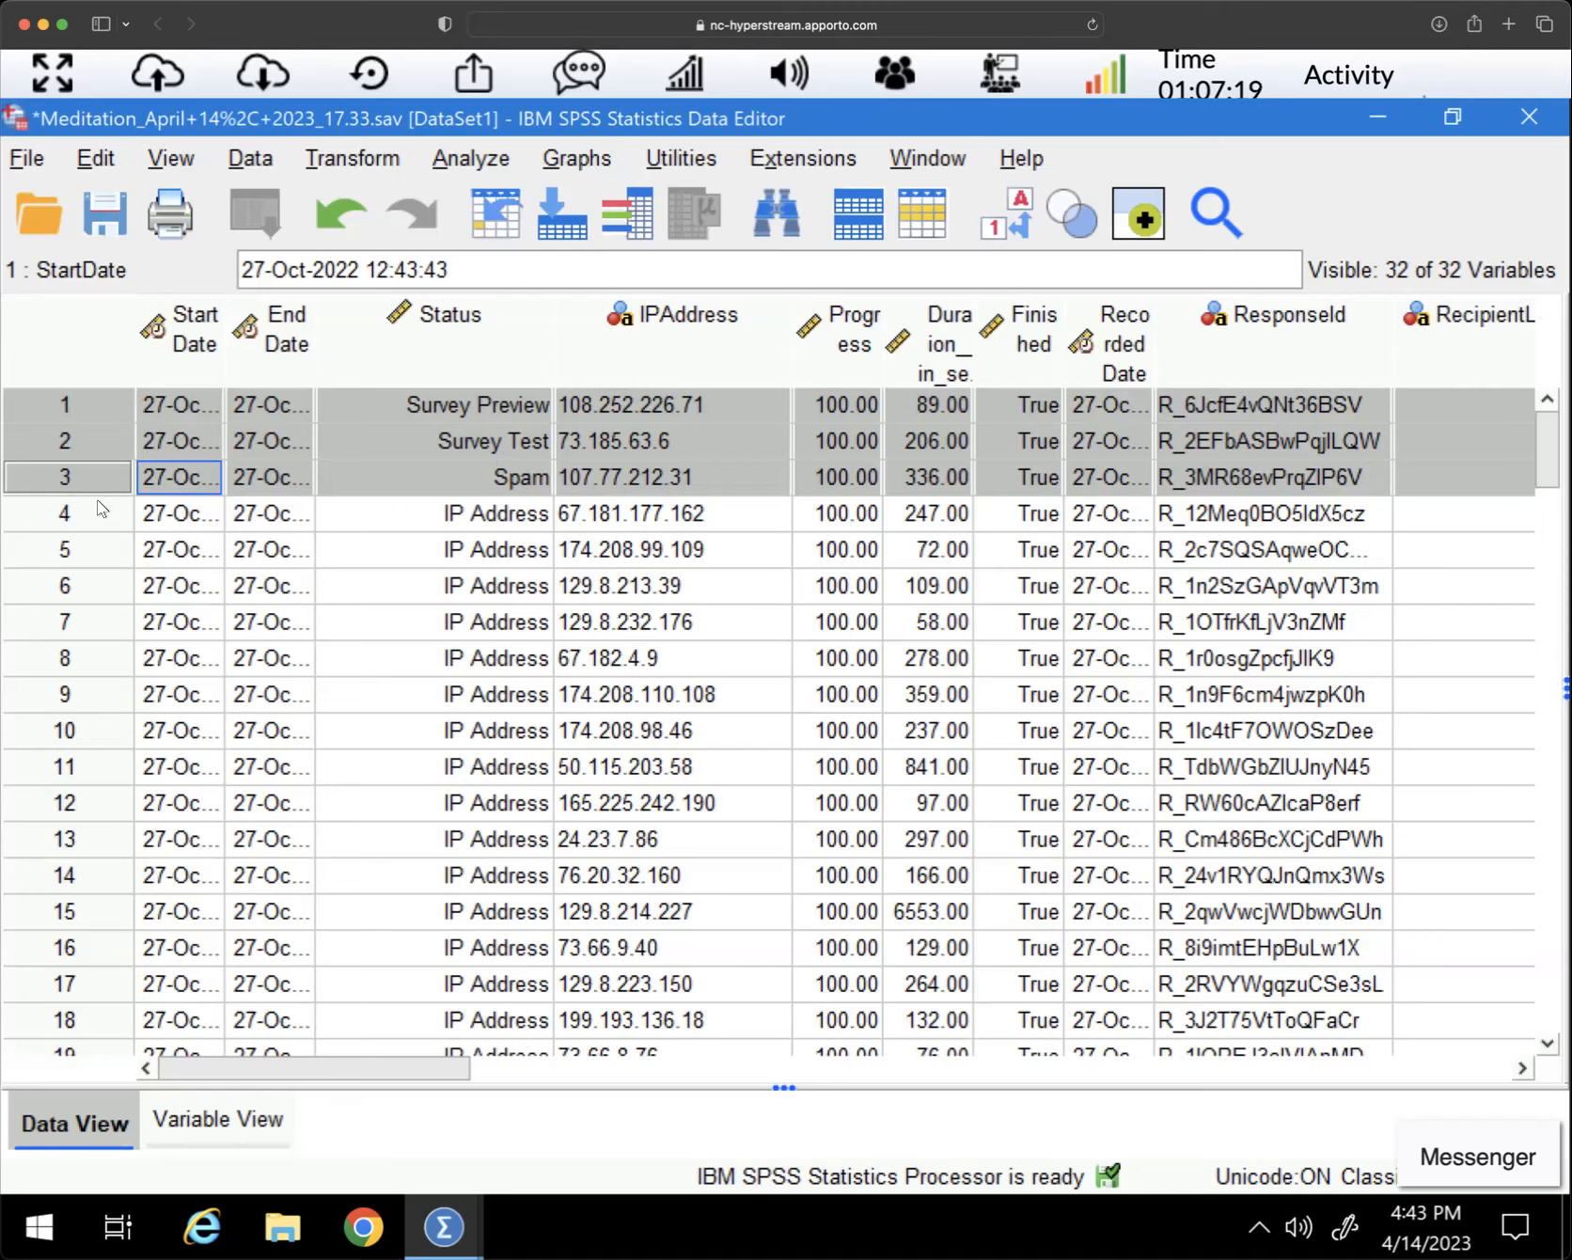
pyautogui.rightClick(73, 409)
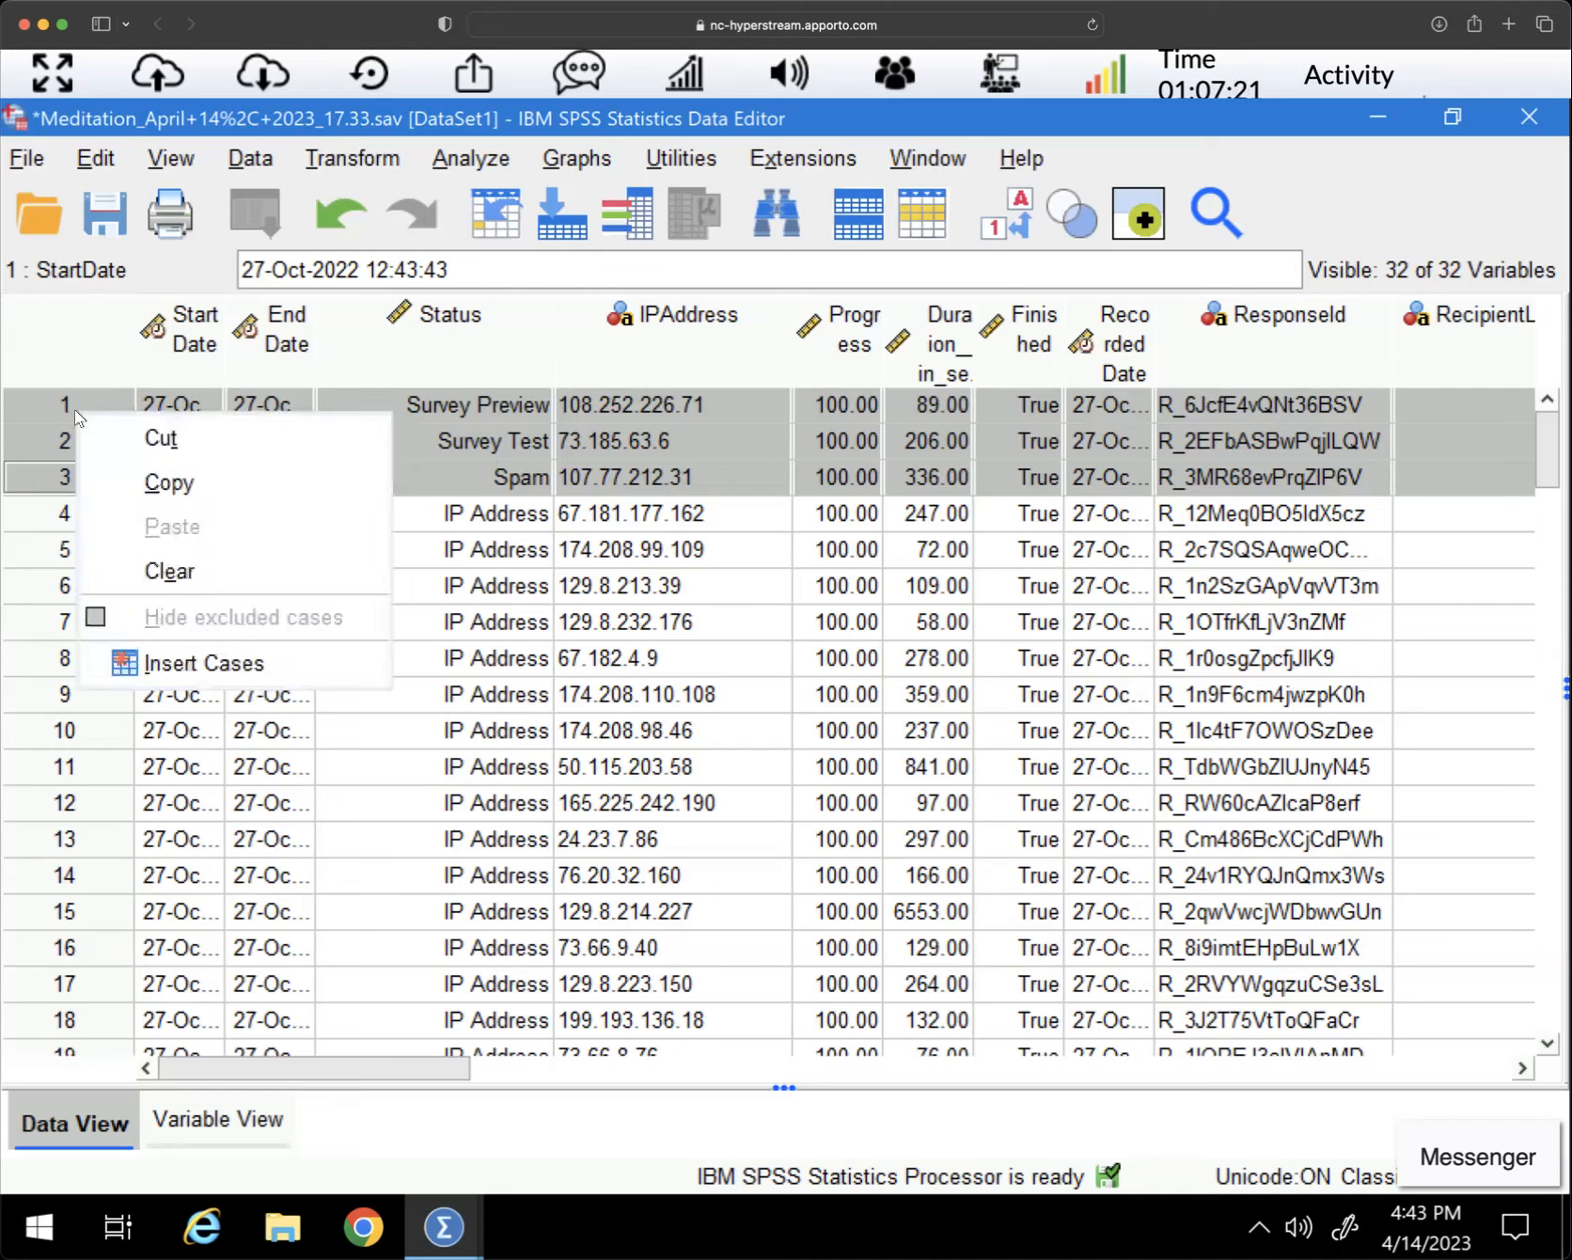
pyautogui.click(178, 570)
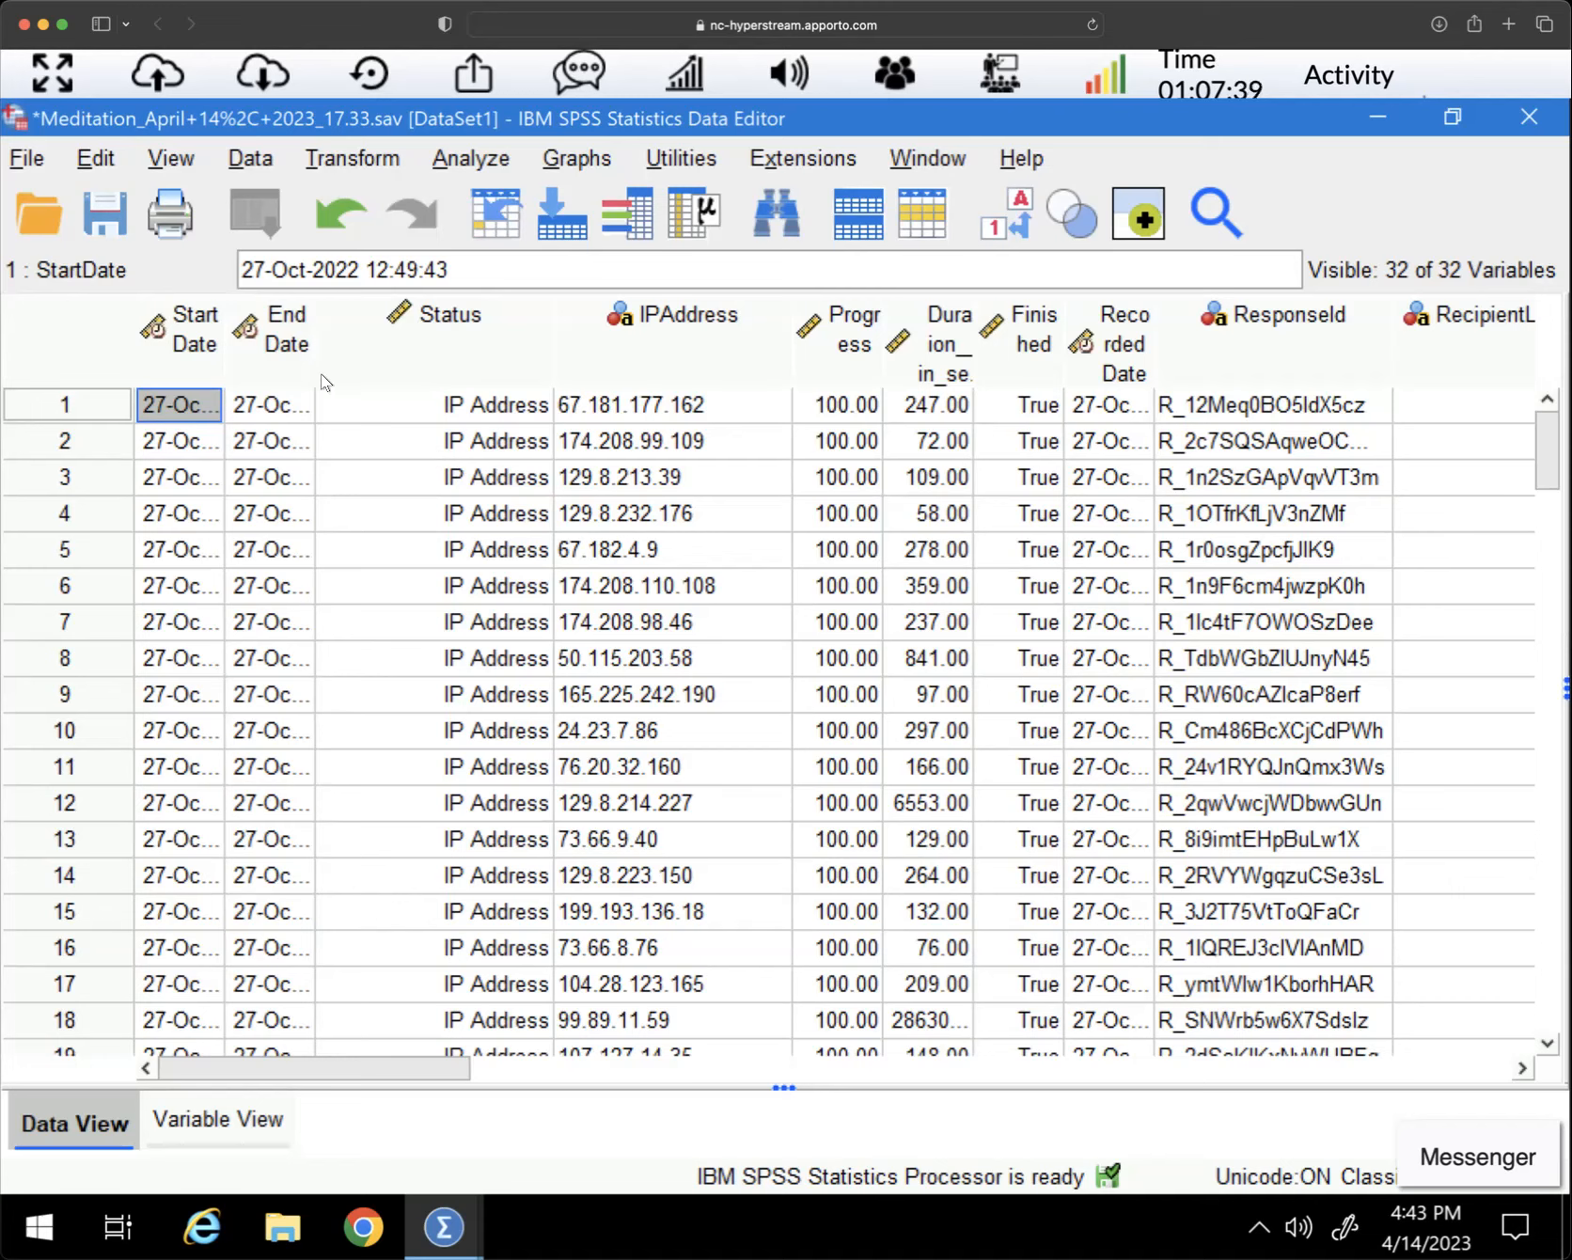
# Delete the StartDate and EndDate variables together from the dataset
pyautogui.moveTo(292, 373)
pyautogui.click(181, 353)
pyautogui.keyDown('shift'); pyautogui.click(271, 353); pyautogui.keyUp('shift')
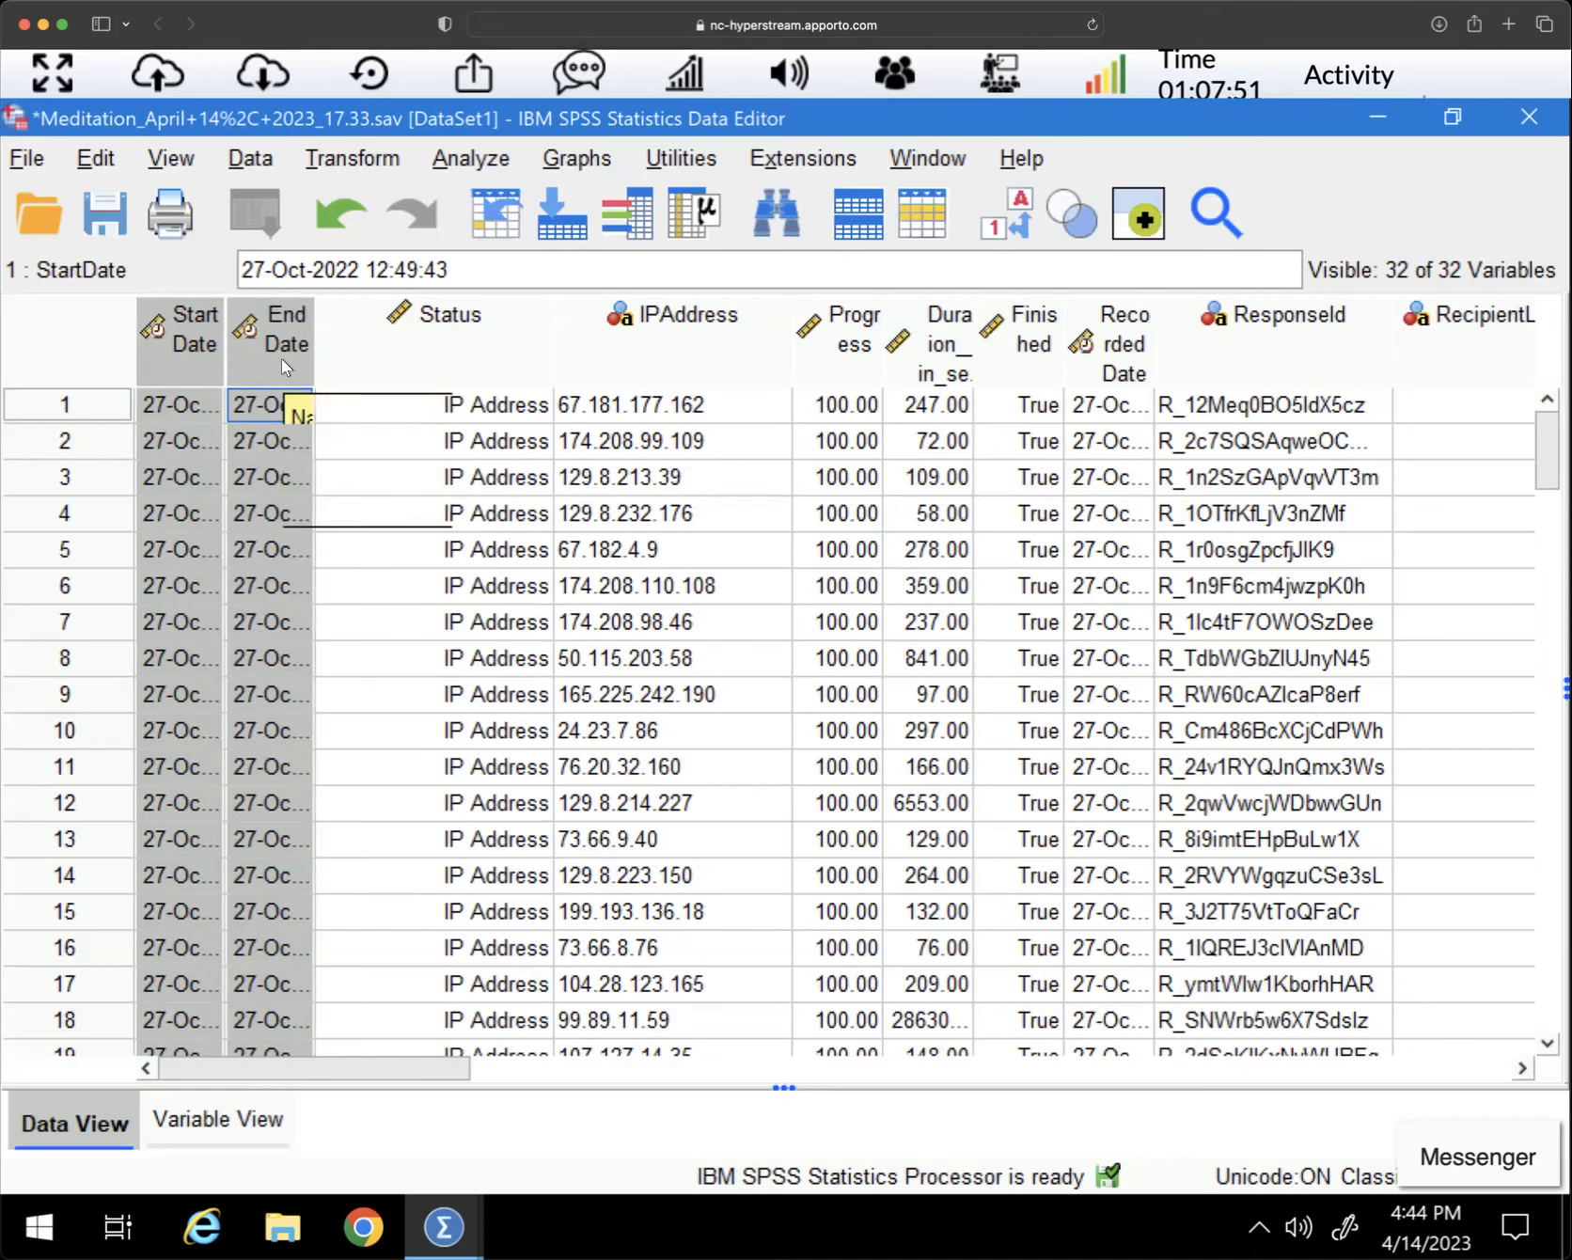
pyautogui.rightClick(281, 359)
pyautogui.click(356, 317)
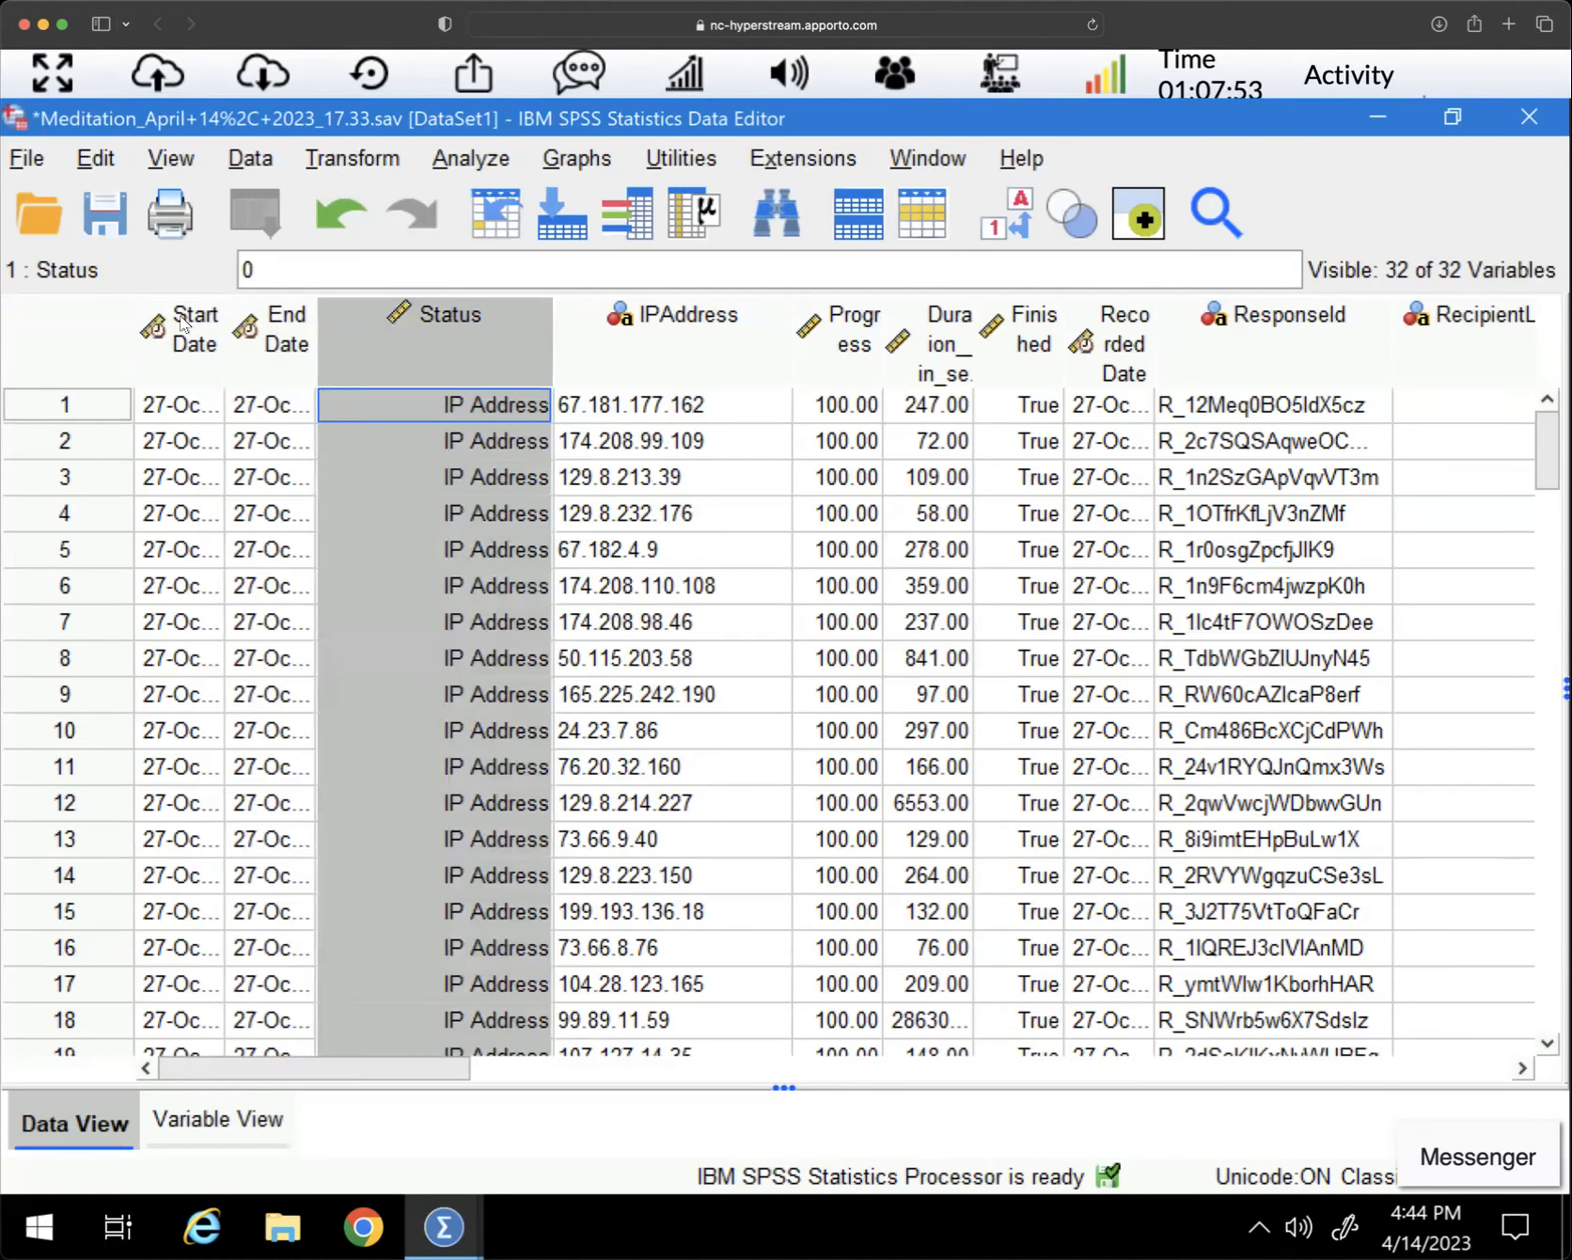
pyautogui.moveTo(183, 325); pyautogui.dragTo(296, 324)
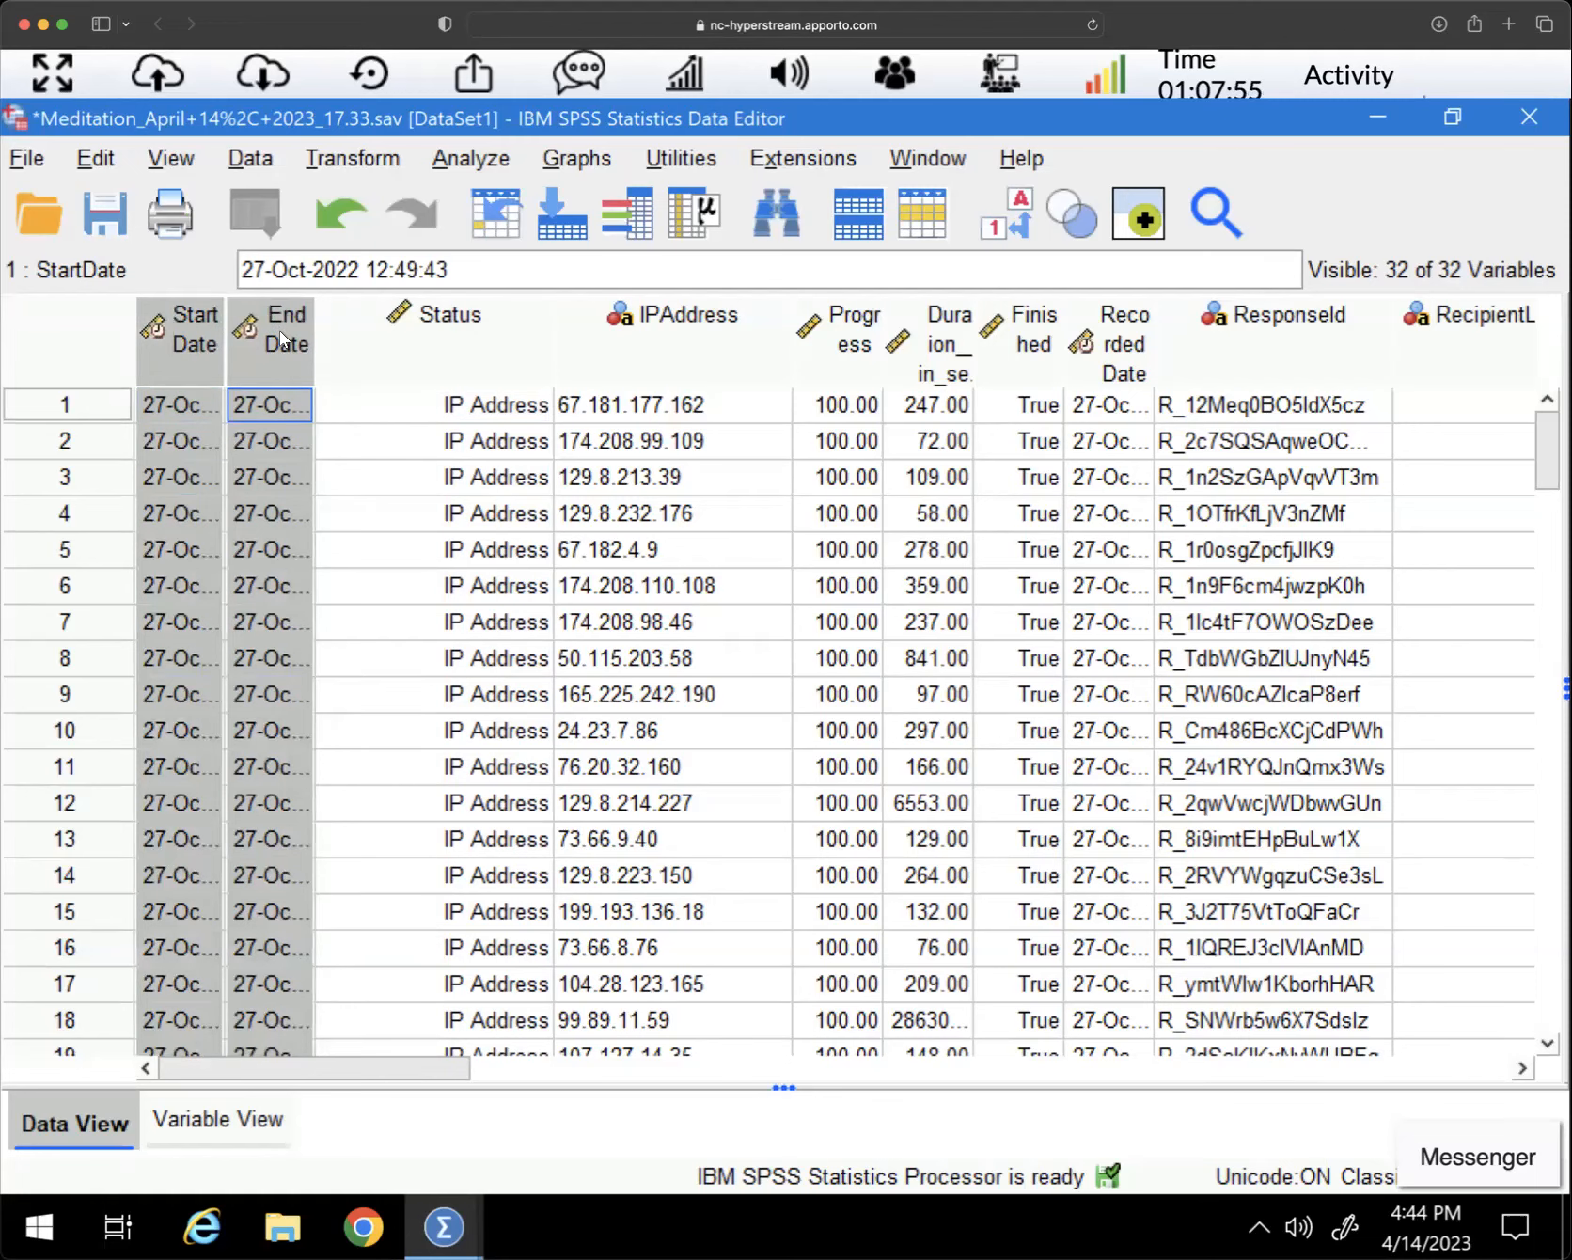
pyautogui.rightClick(282, 339)
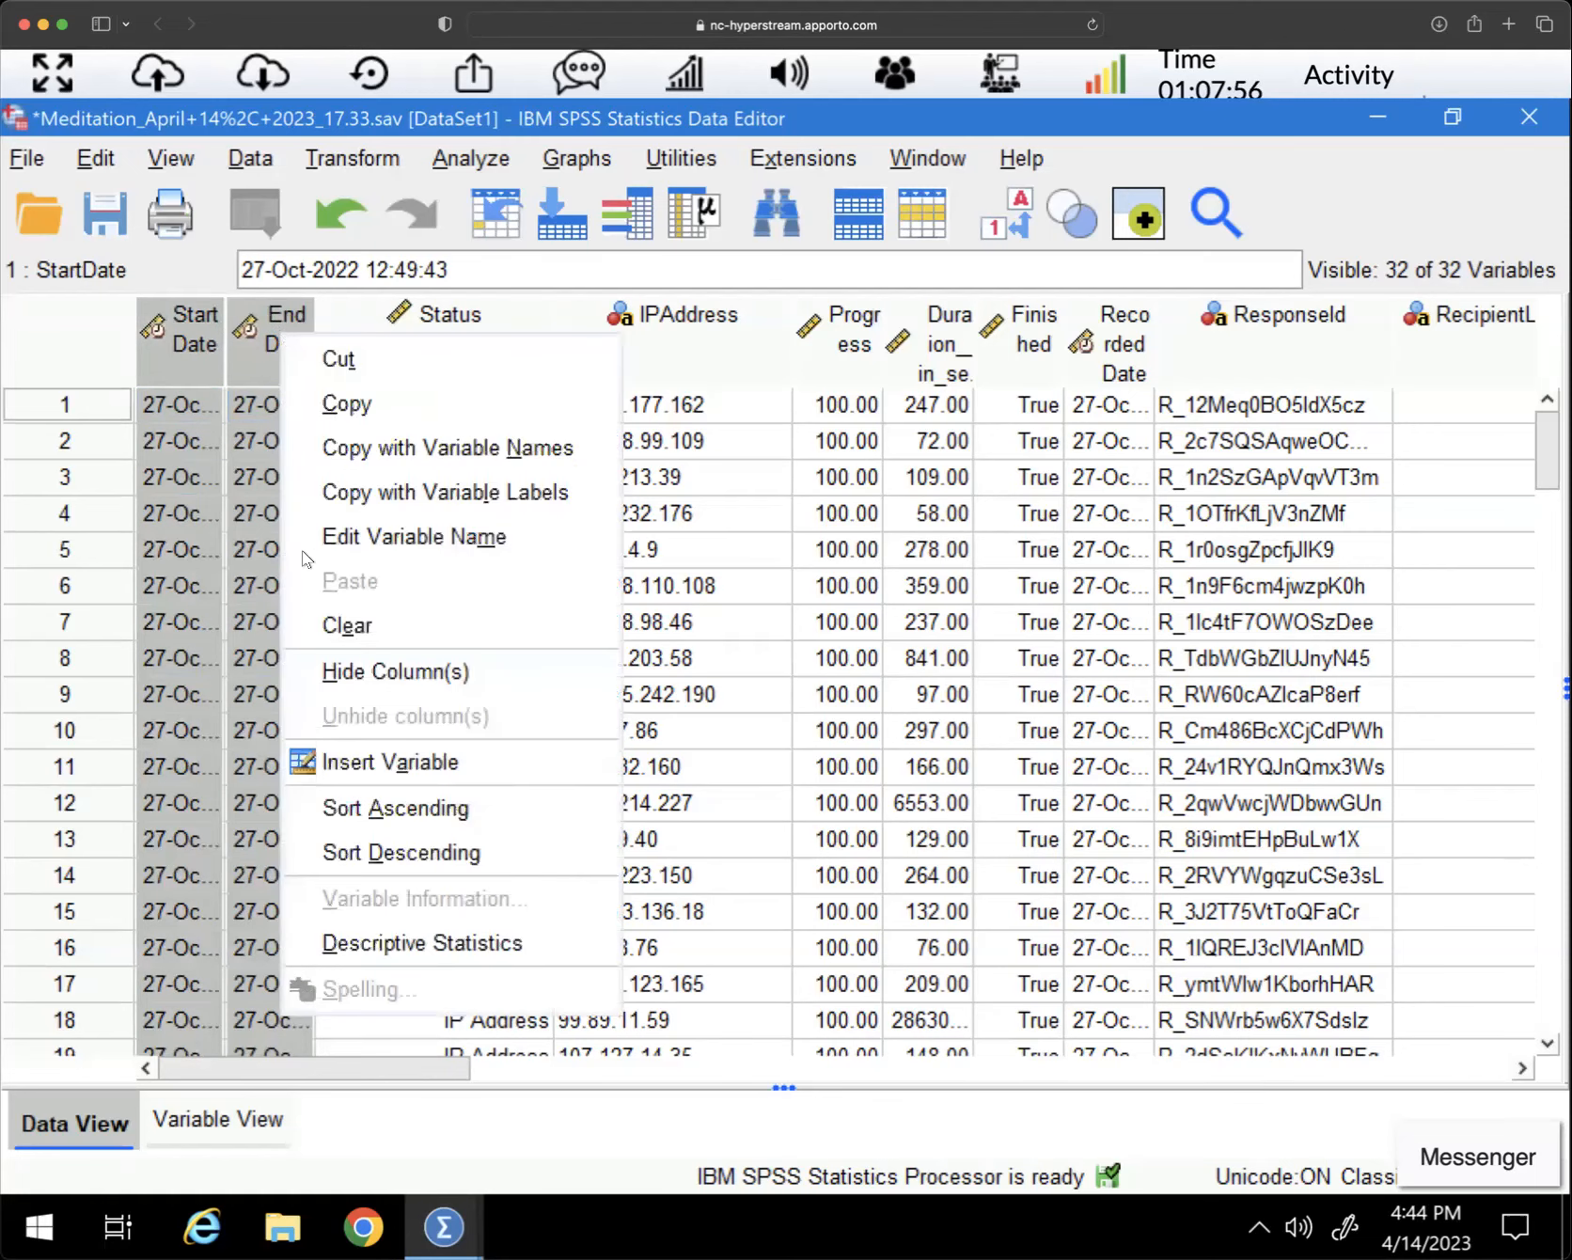
pyautogui.click(346, 626)
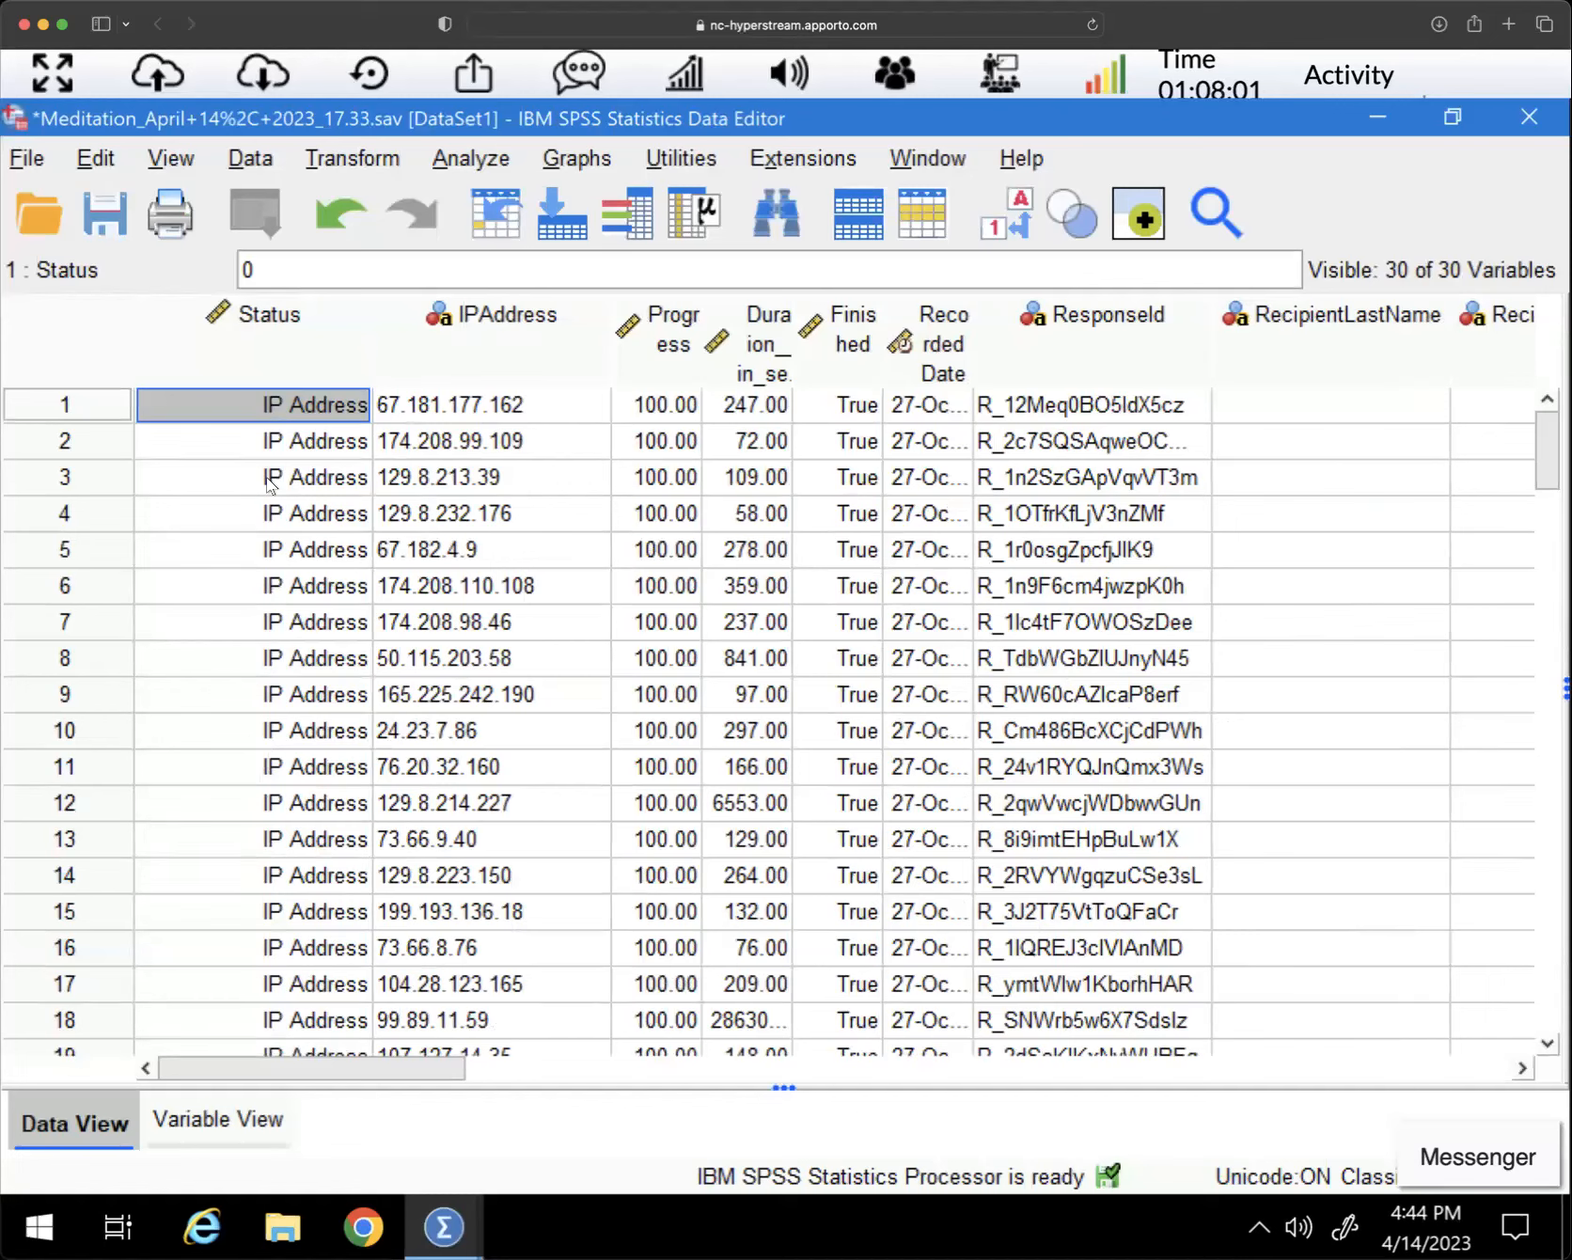
# Check the Status values down the list of cases and delete the Status variable from the dataset
pyautogui.click(241, 341)
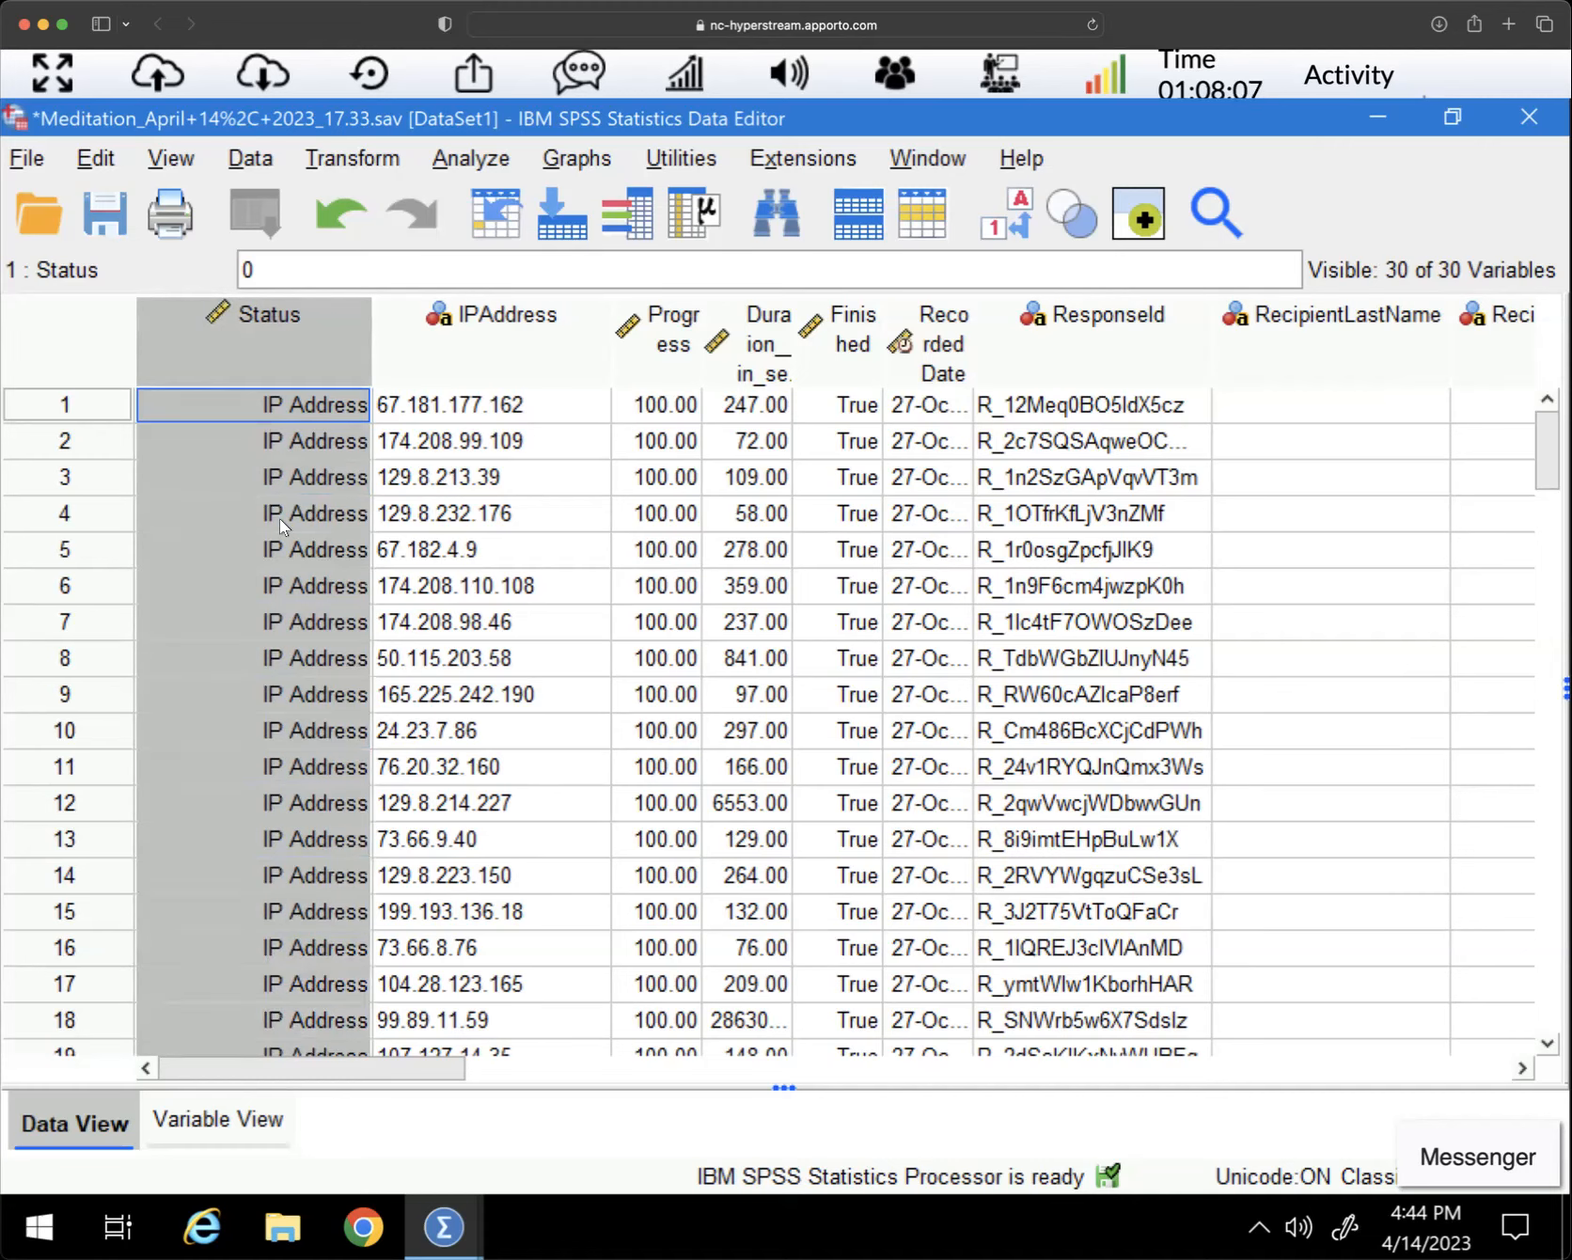
pyautogui.scroll(-12, 279, 518)
pyautogui.scroll(-11, 280, 518)
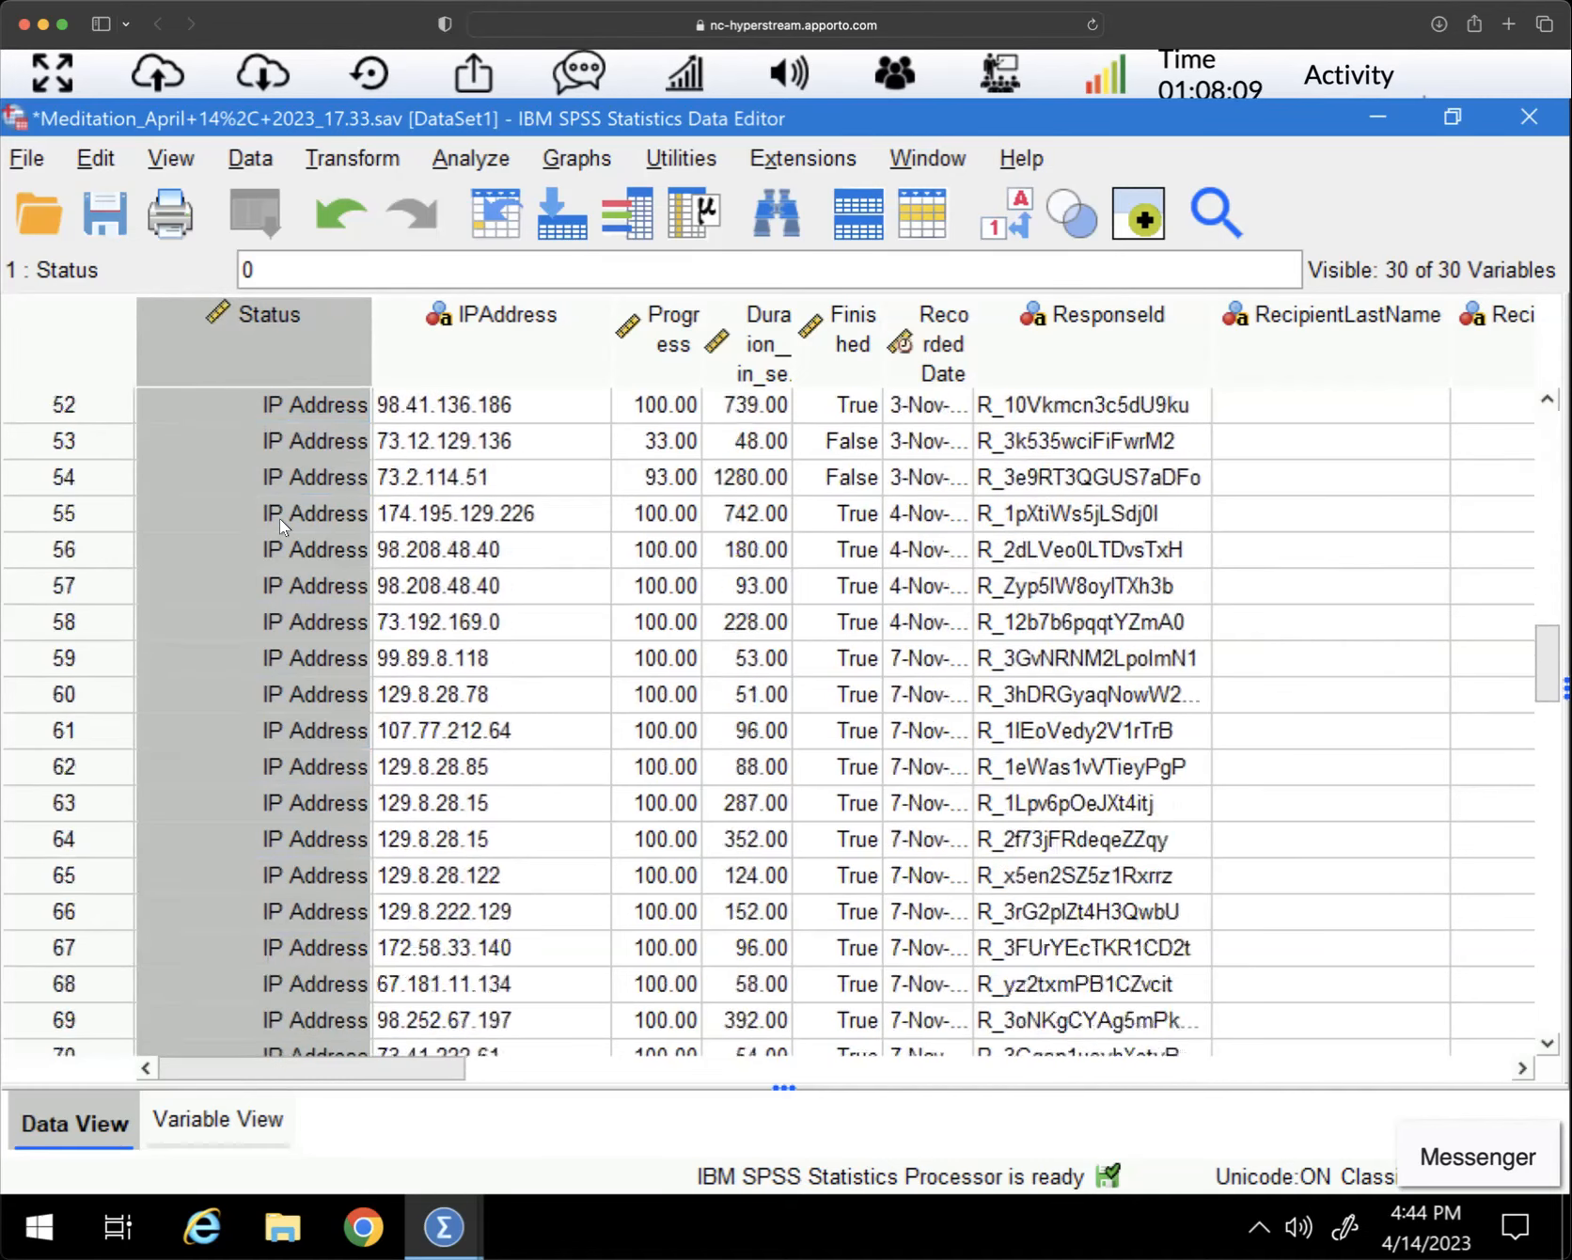
pyautogui.scroll(20, 280, 518)
pyautogui.scroll(1, 281, 504)
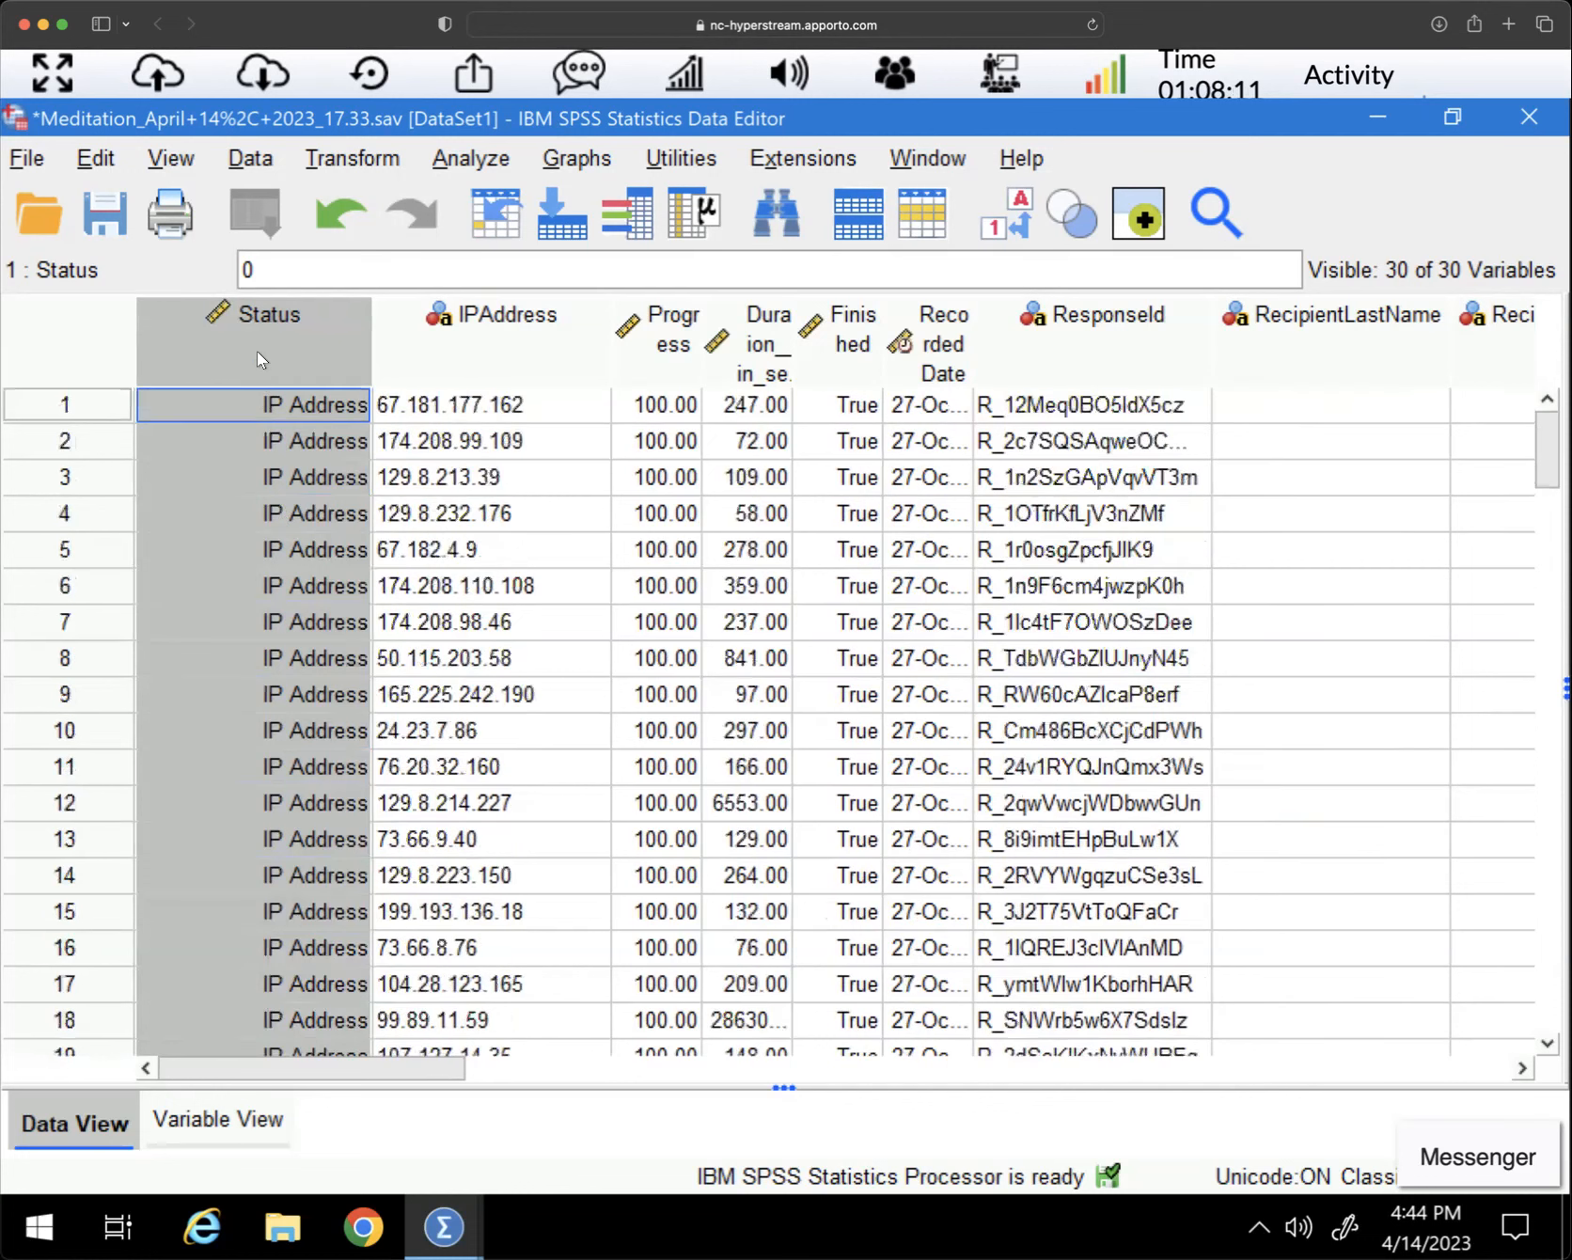
pyautogui.rightClick(256, 351)
pyautogui.click(326, 647)
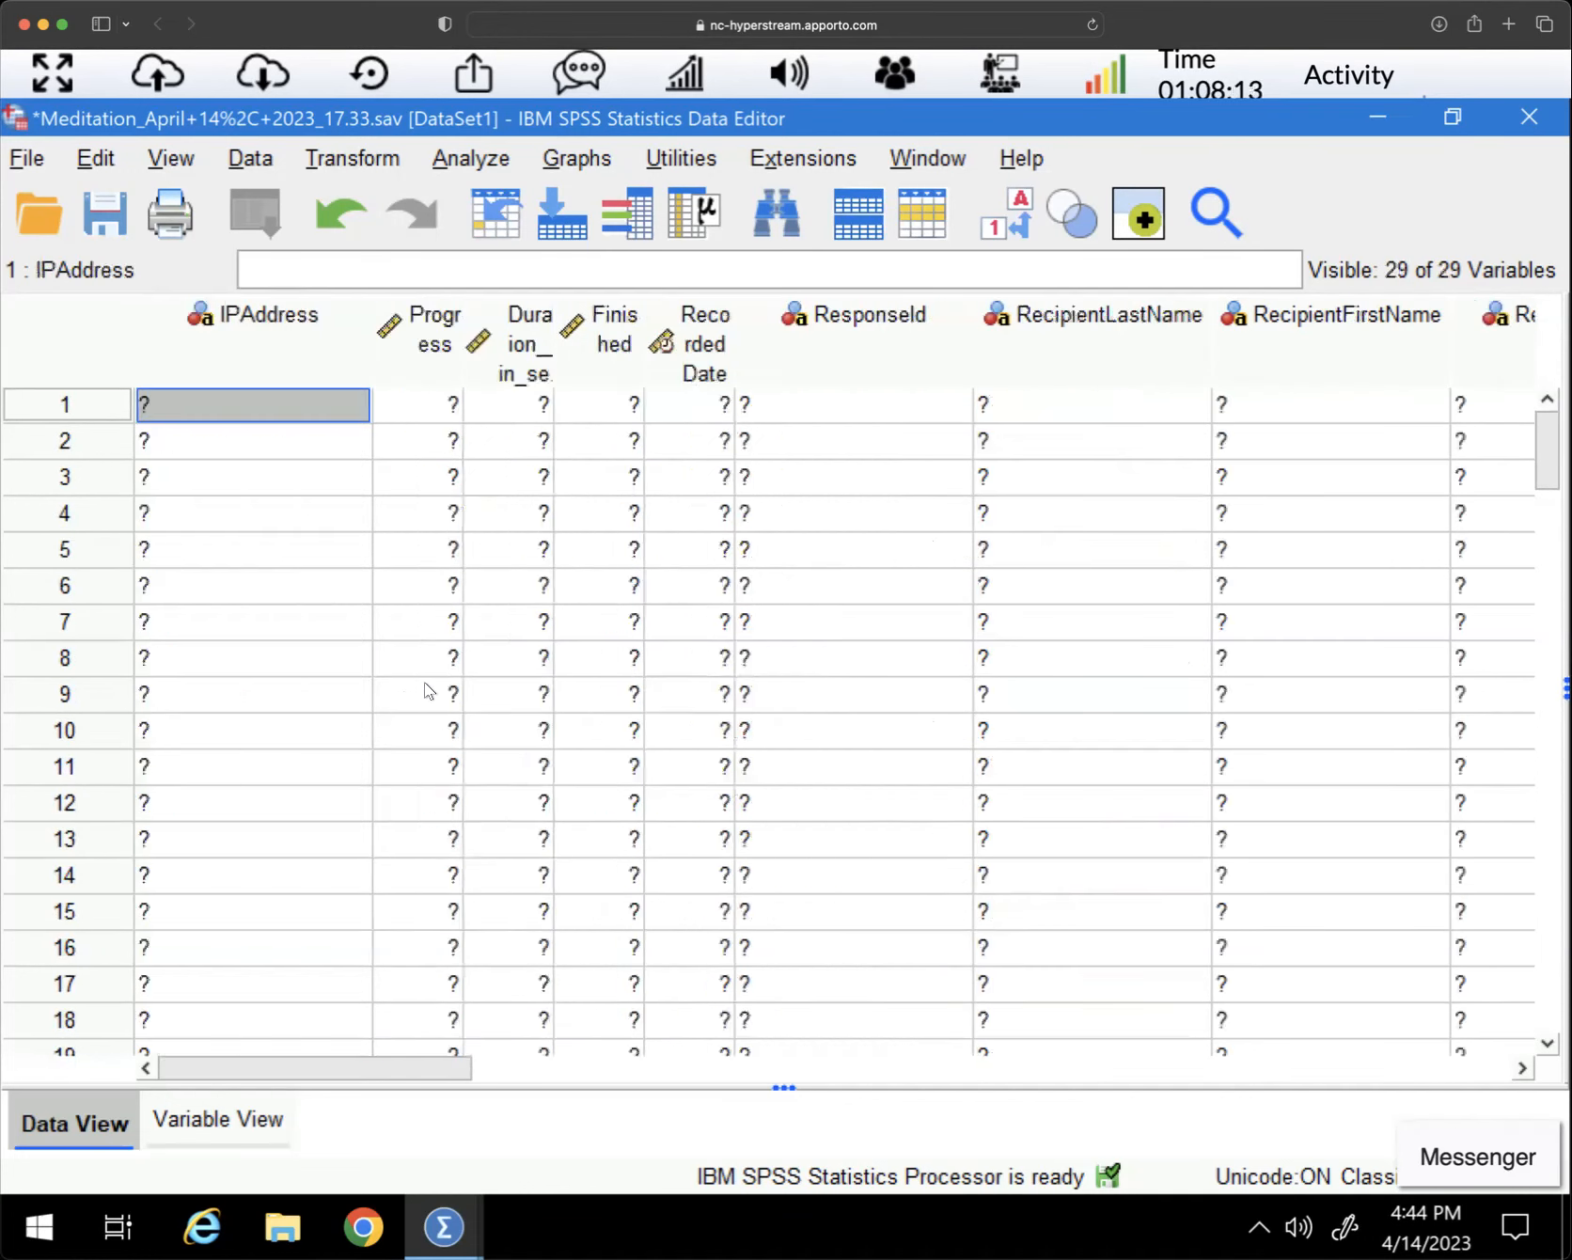
# Delete the IPAddress variable from the dataset
pyautogui.click(282, 345)
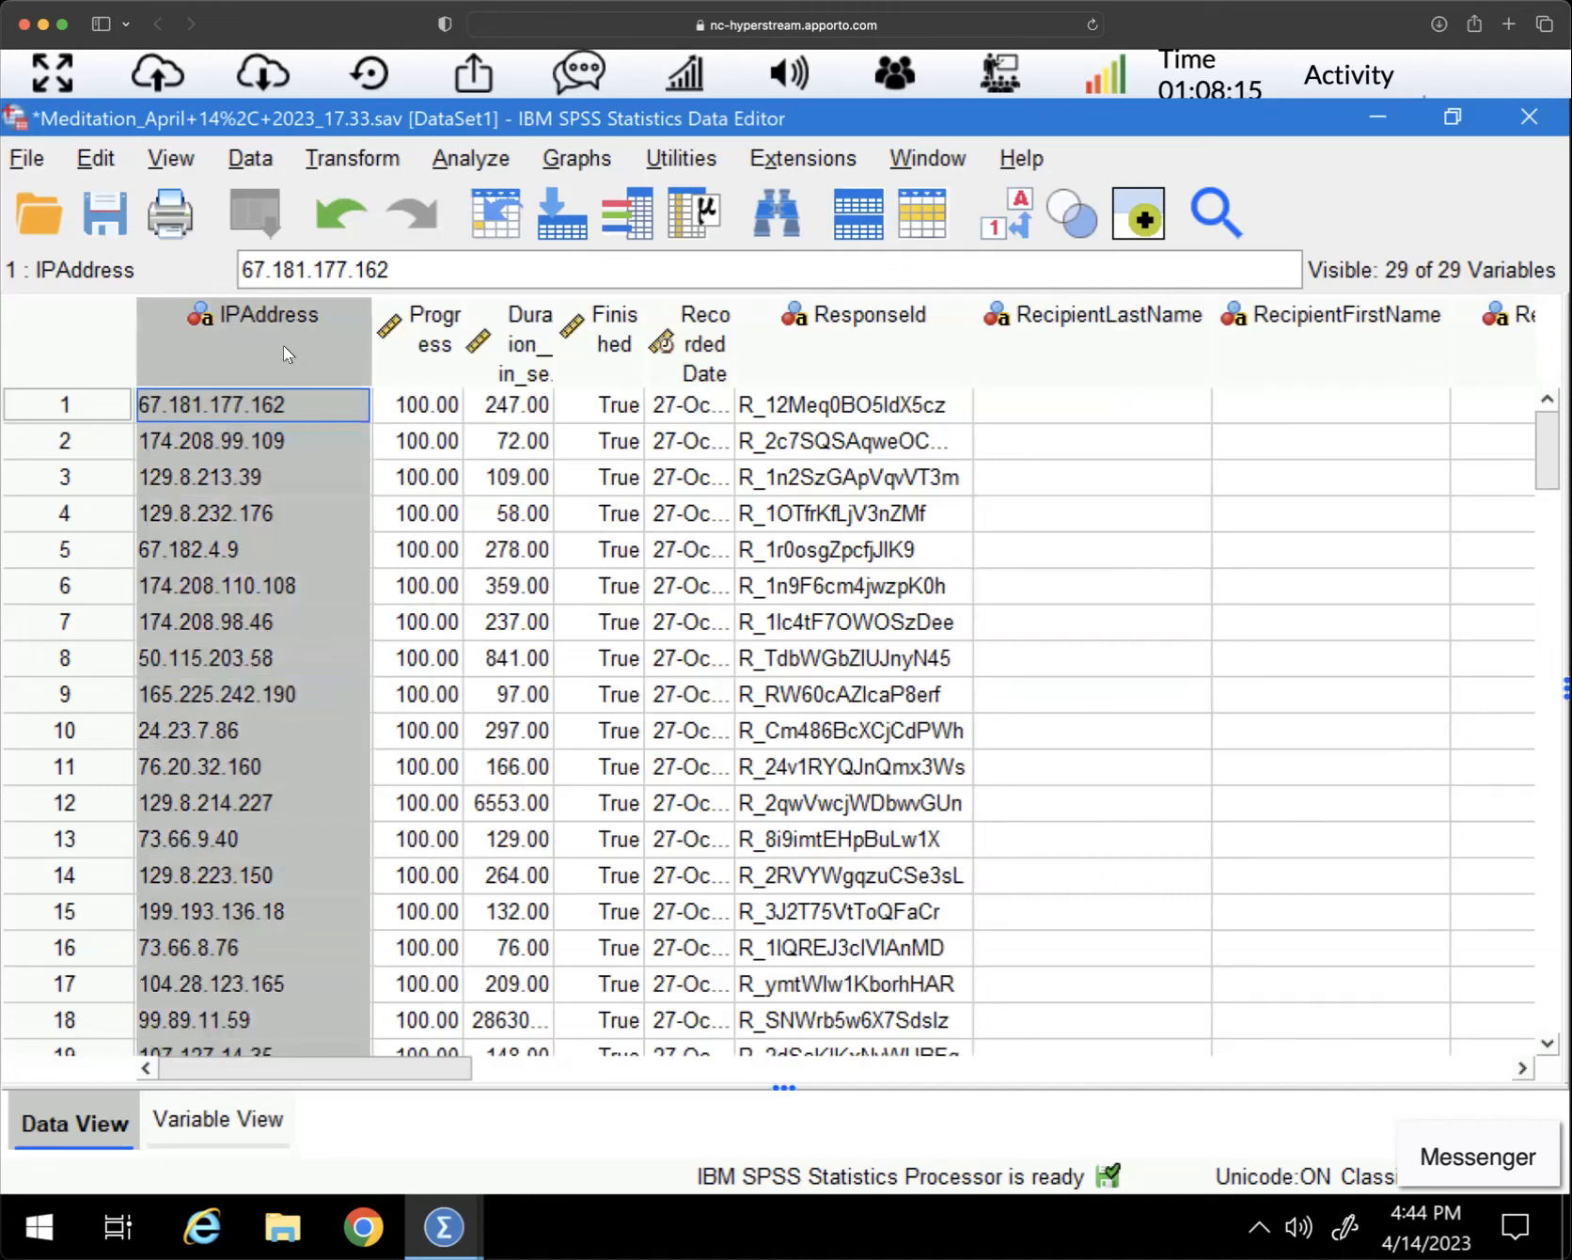
pyautogui.rightClick(284, 346)
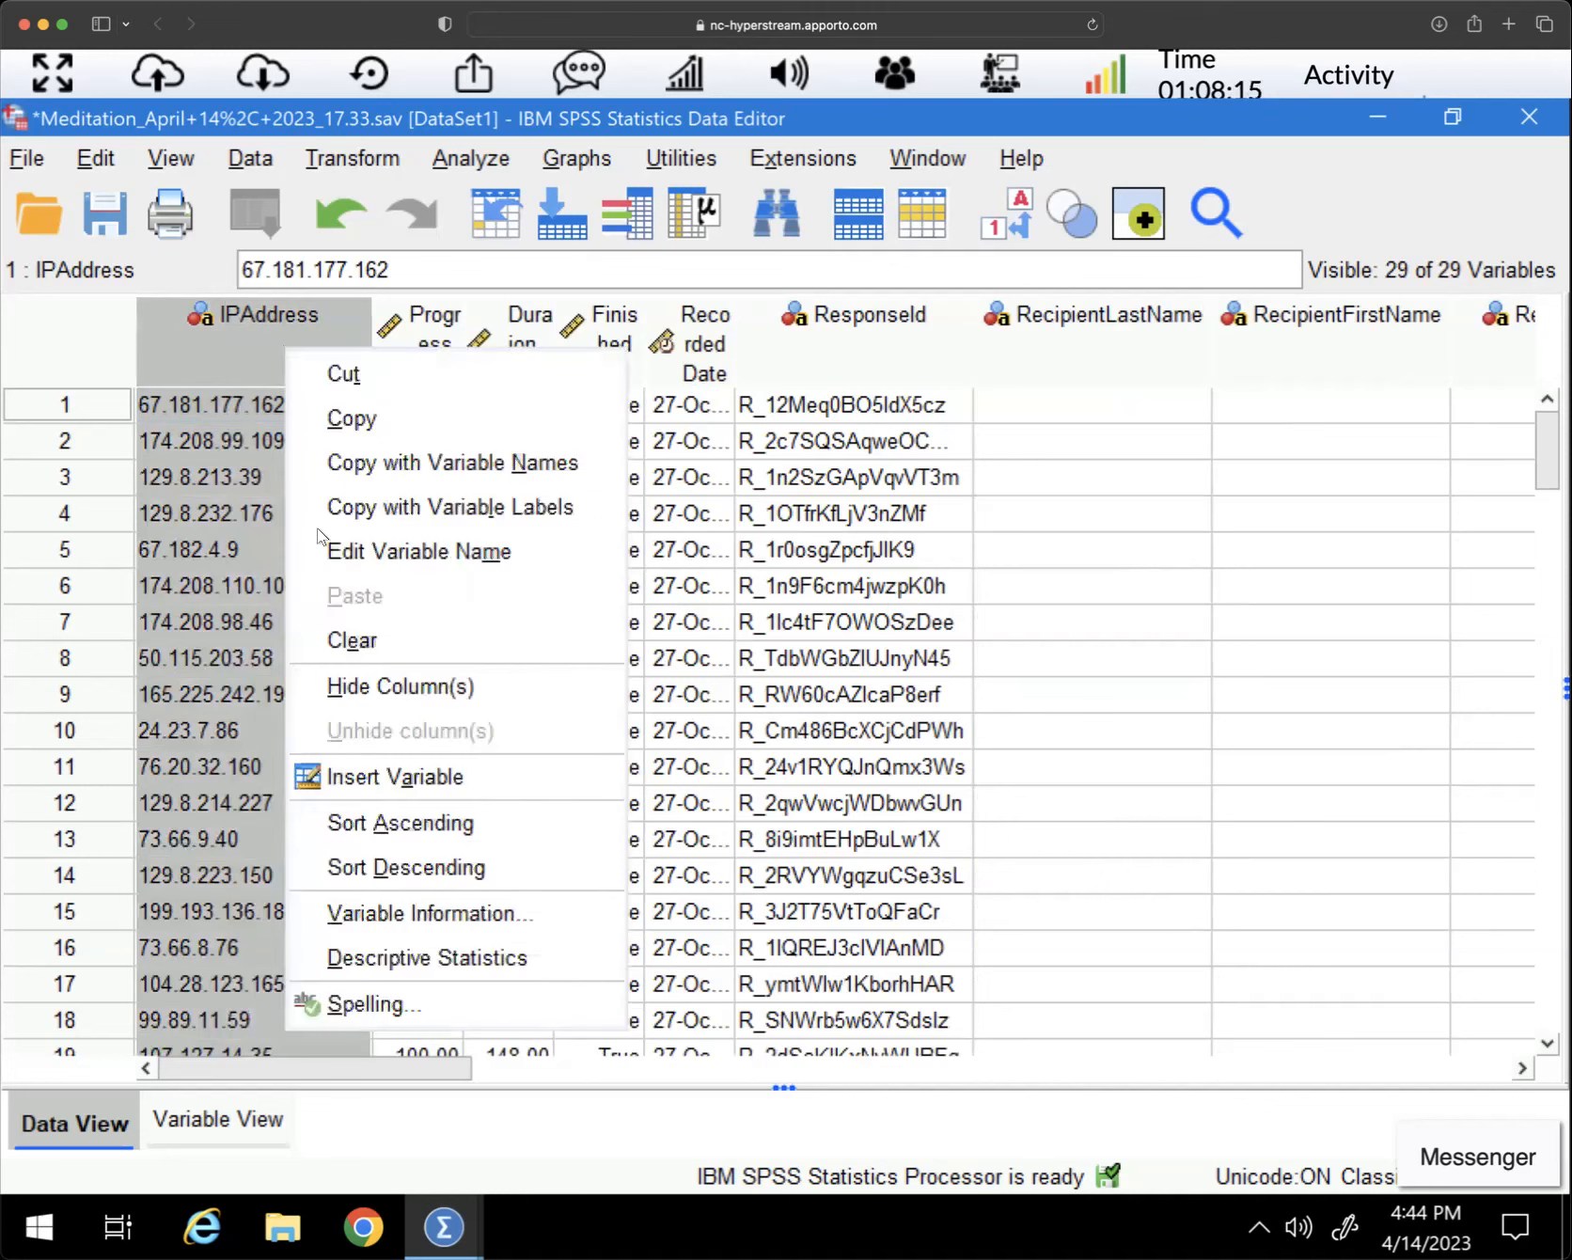
pyautogui.click(366, 645)
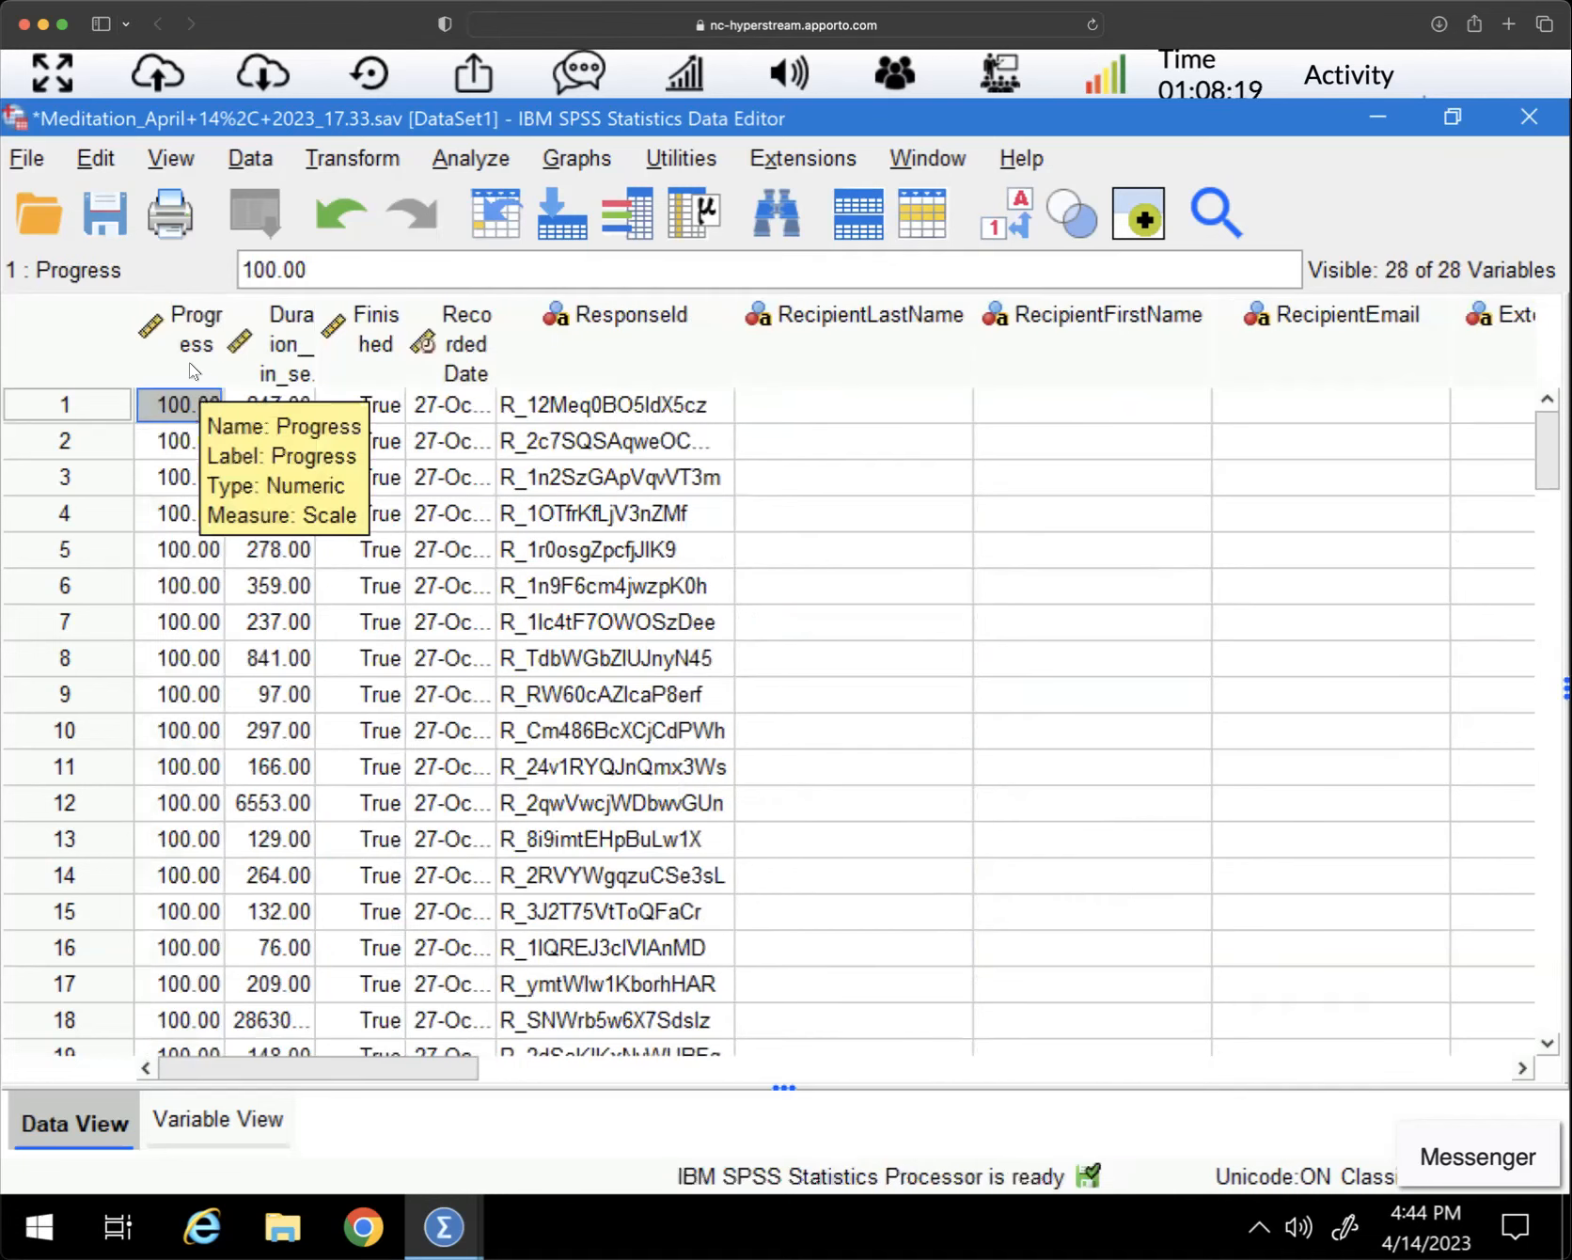
# Widen the Duration__in_seconds_, Finished and Progress columns so that their variable names are easier to read
pyautogui.click(189, 362)
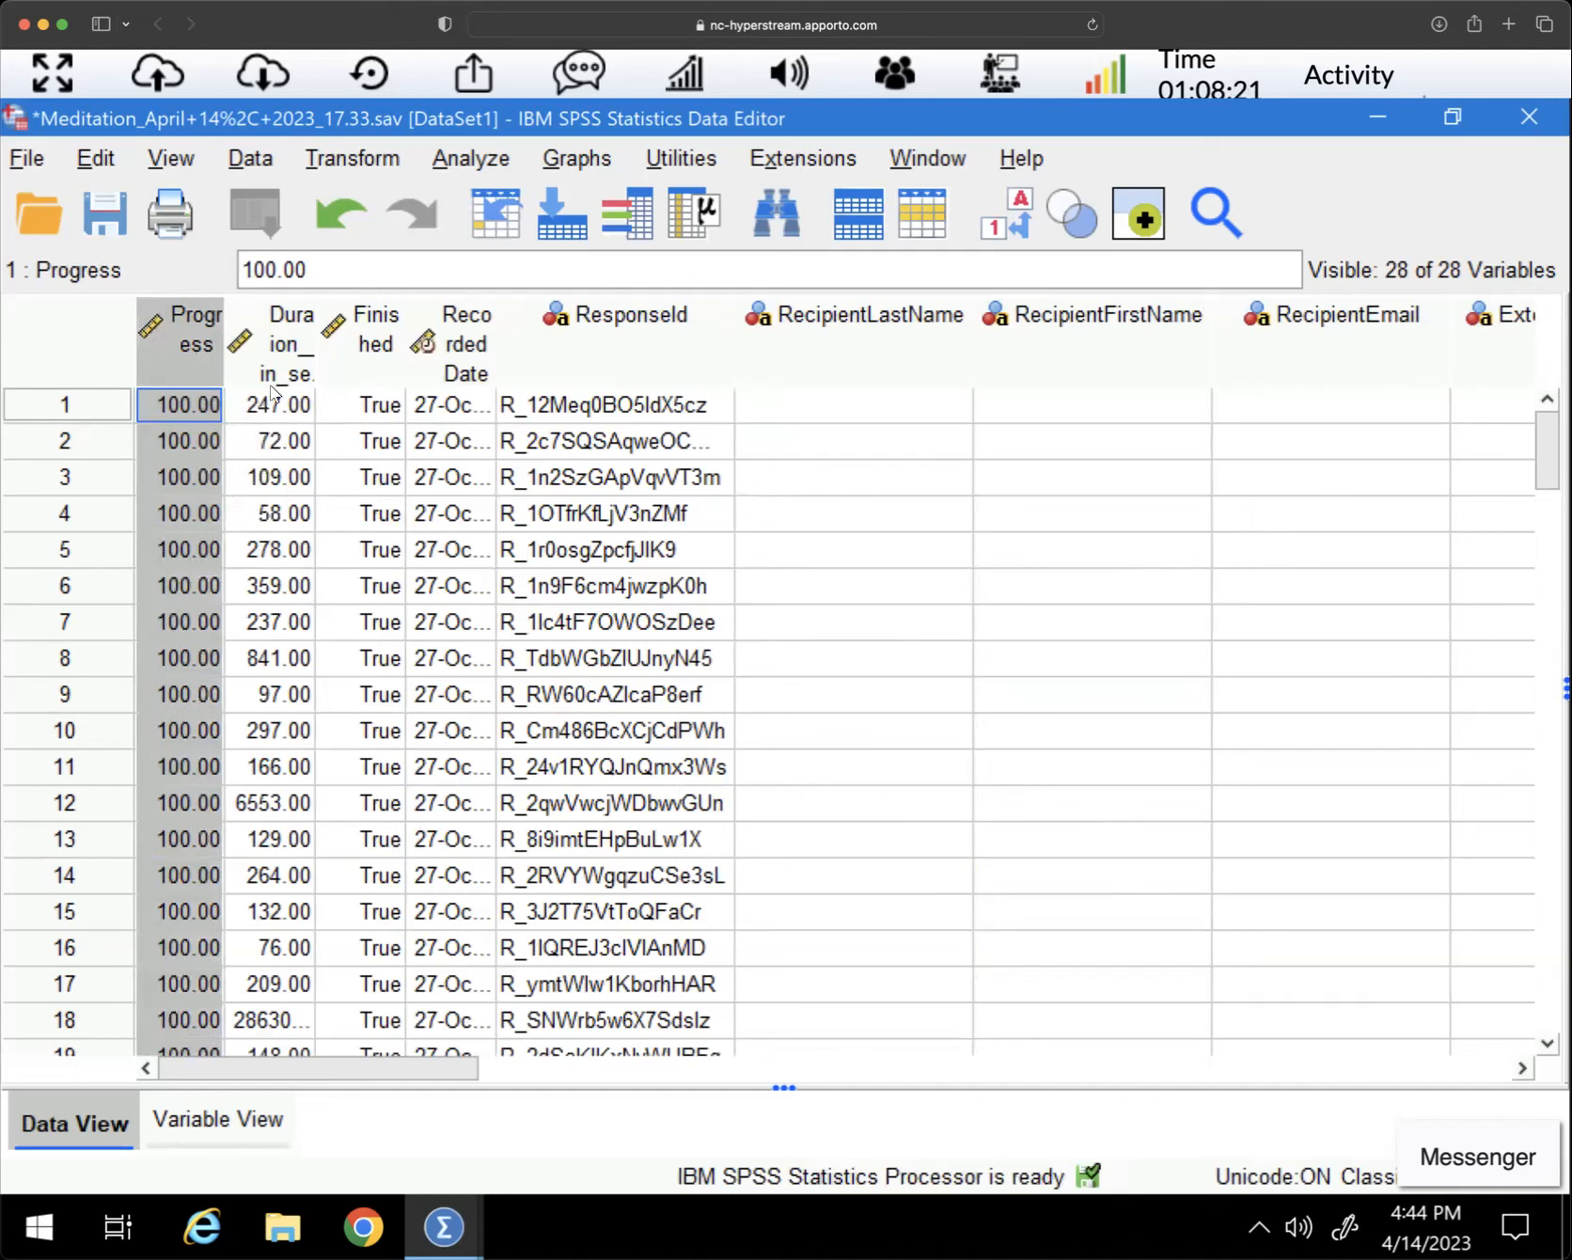
pyautogui.click(270, 360)
pyautogui.moveTo(303, 351); pyautogui.dragTo(389, 351)
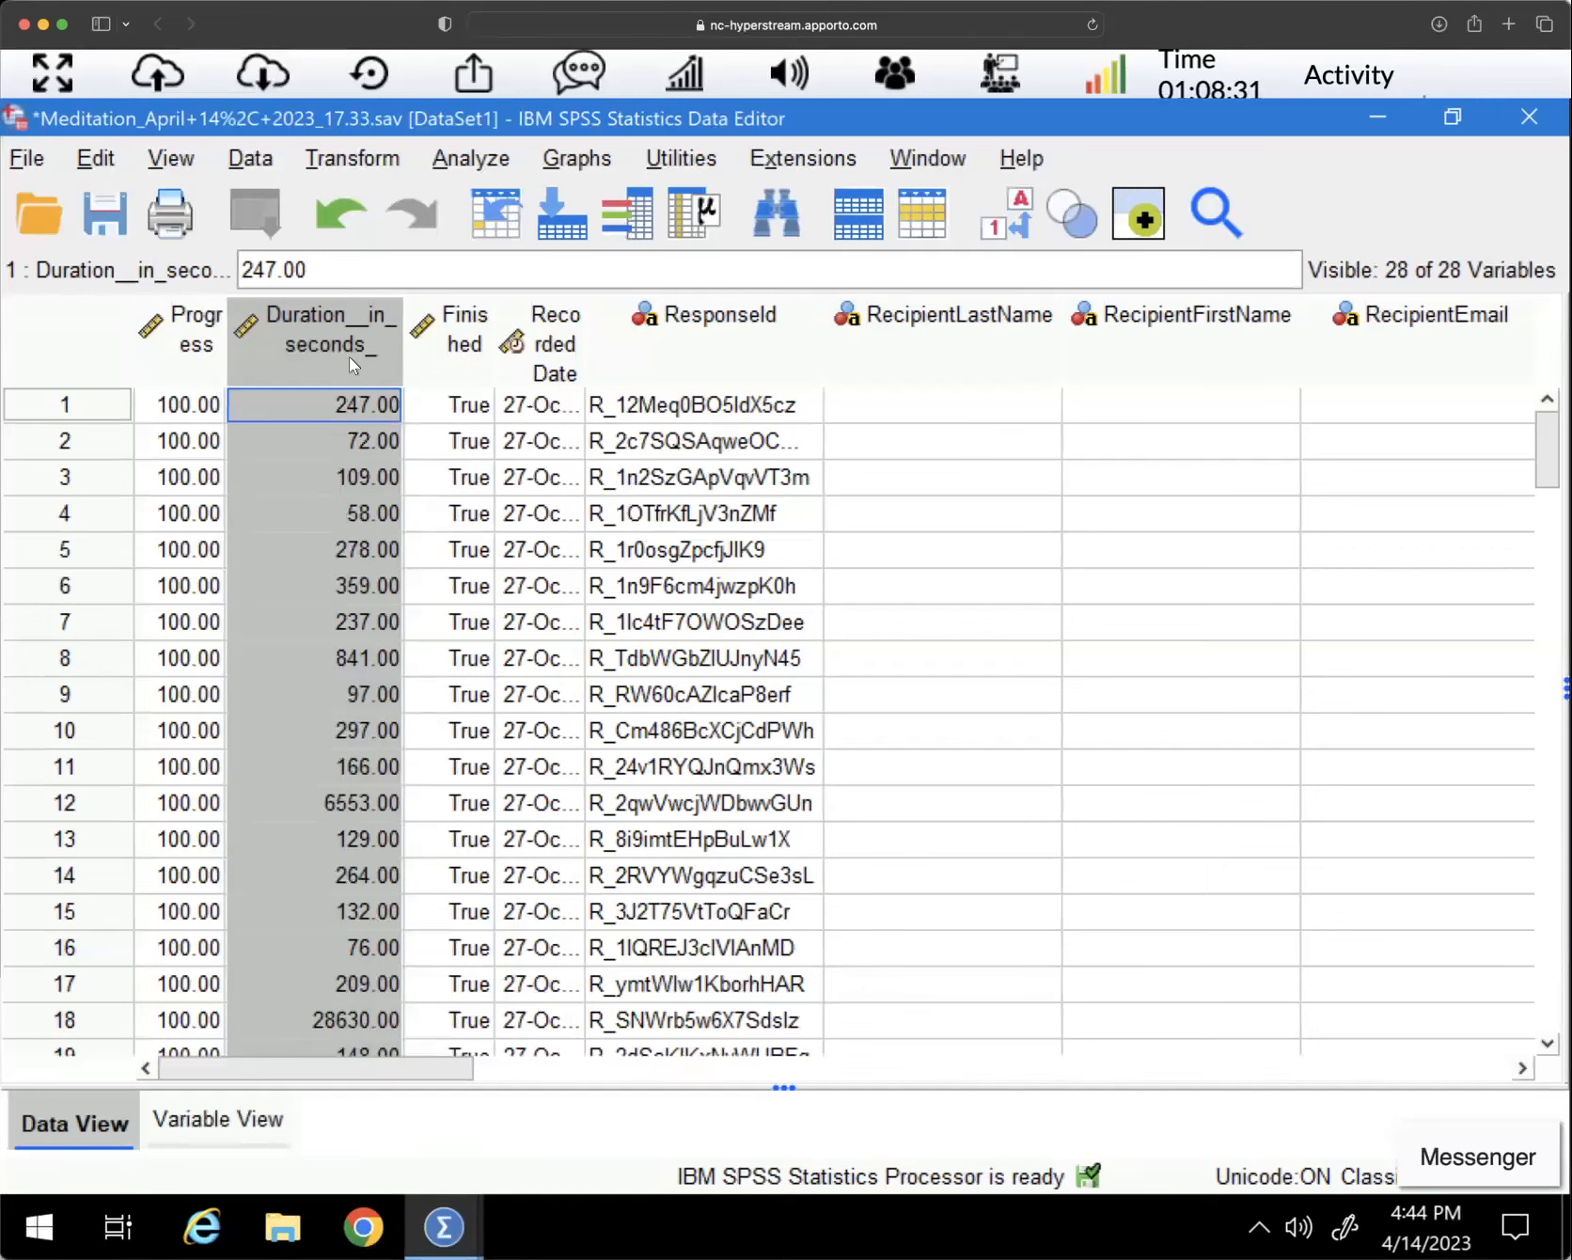
pyautogui.moveTo(344, 350)
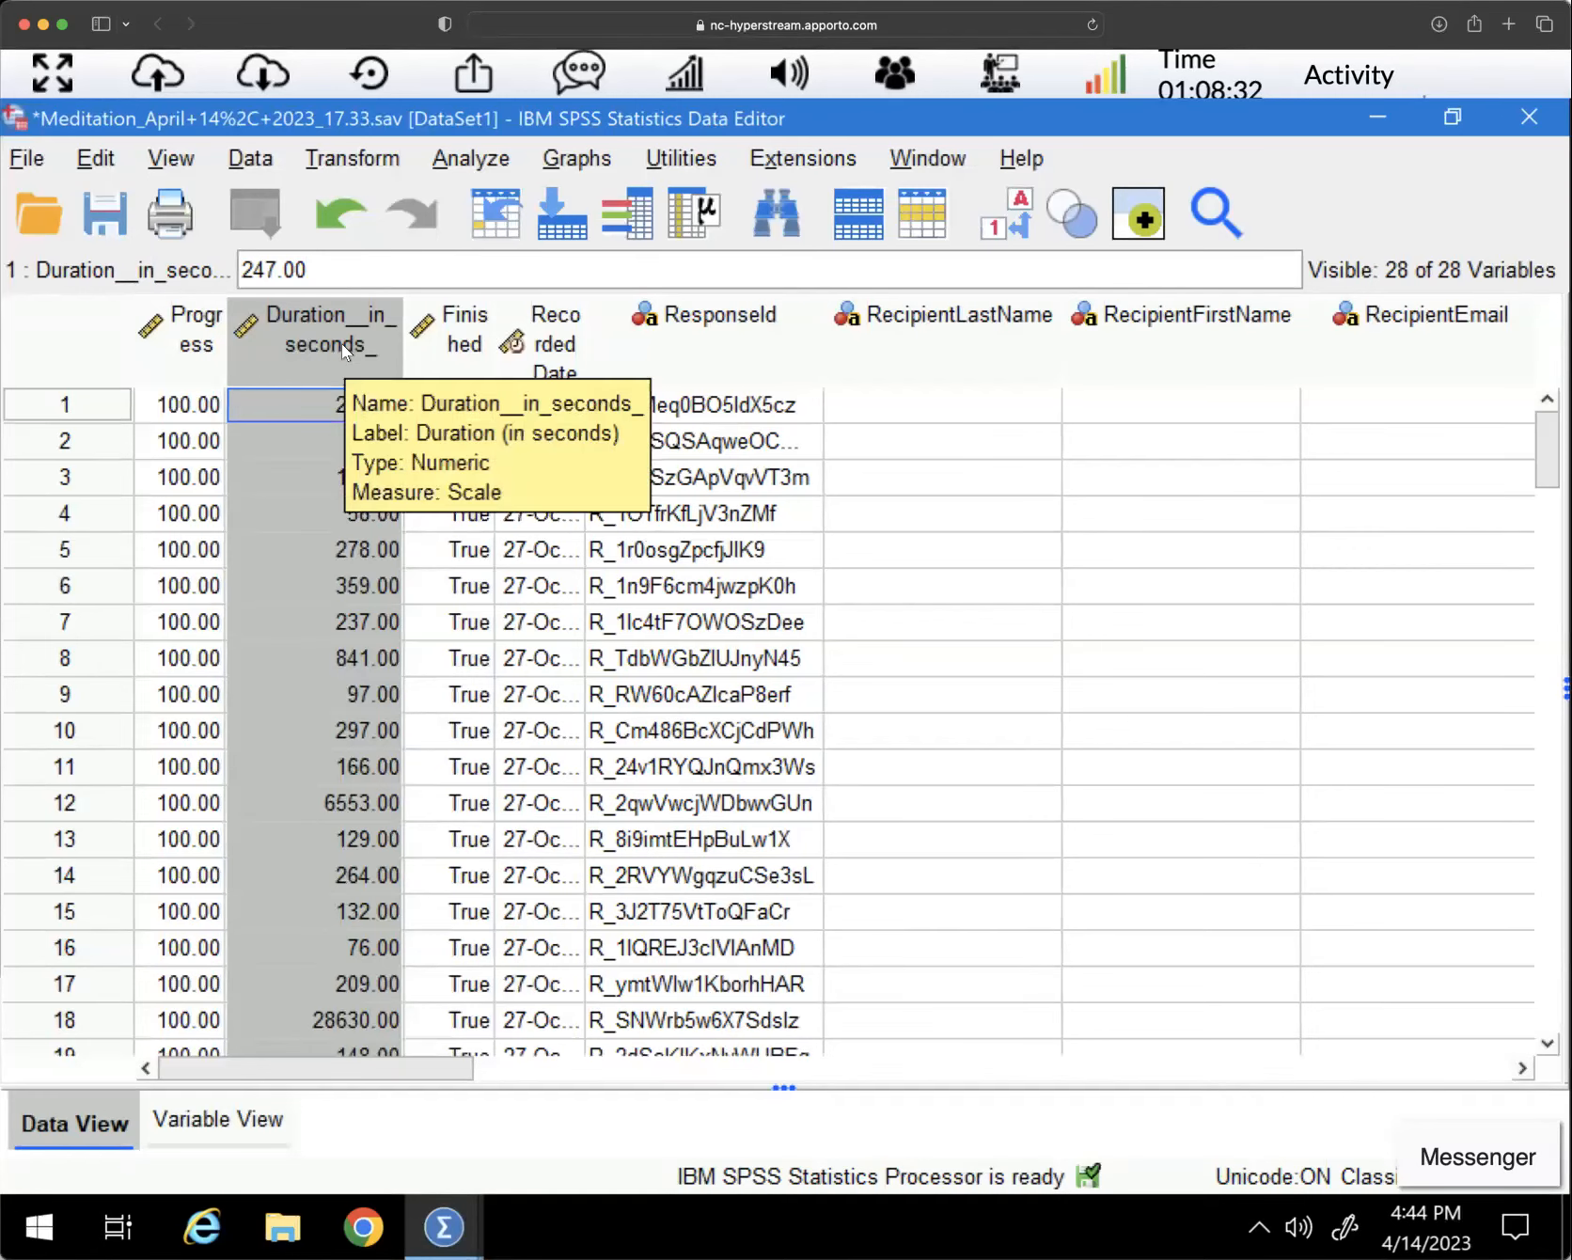
pyautogui.click(437, 337)
pyautogui.moveTo(564, 345); pyautogui.dragTo(568, 345)
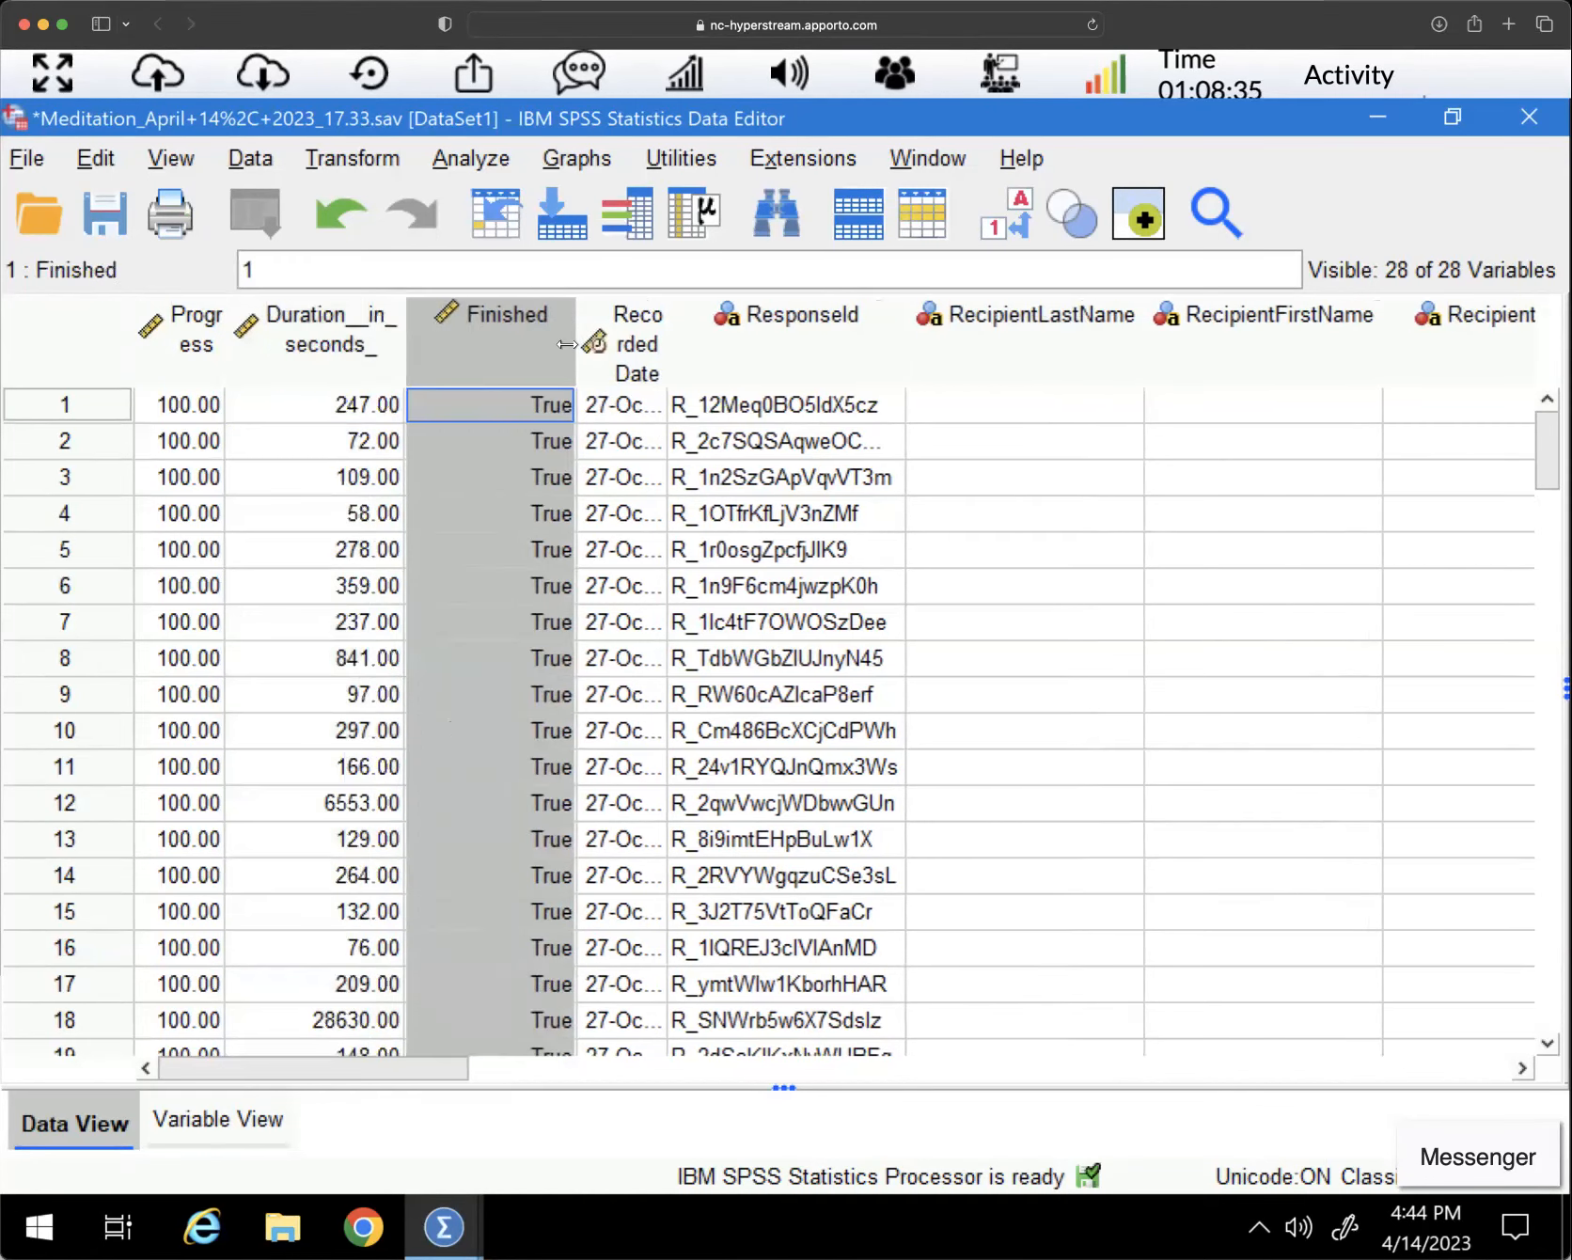
pyautogui.click(208, 348)
pyautogui.moveTo(212, 350); pyautogui.dragTo(282, 356)
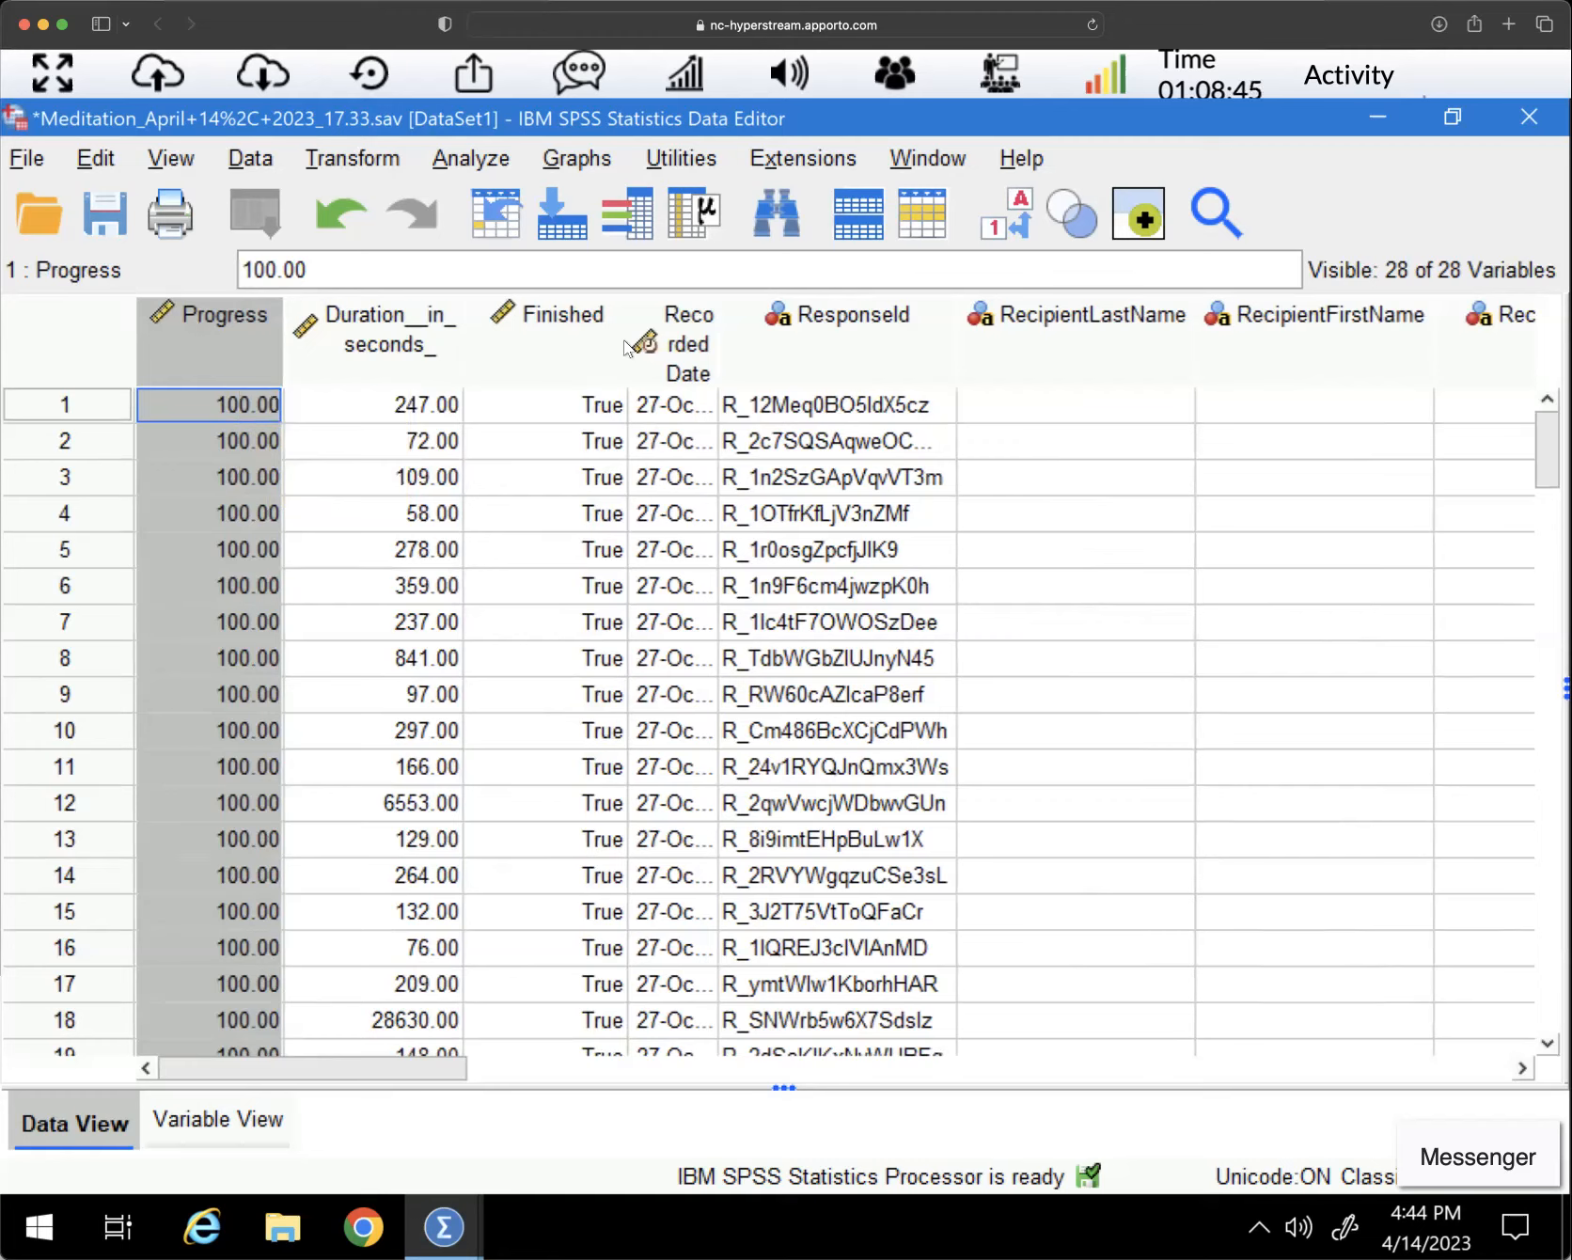
# Delete the Finished variable from the dataset
pyautogui.click(590, 348)
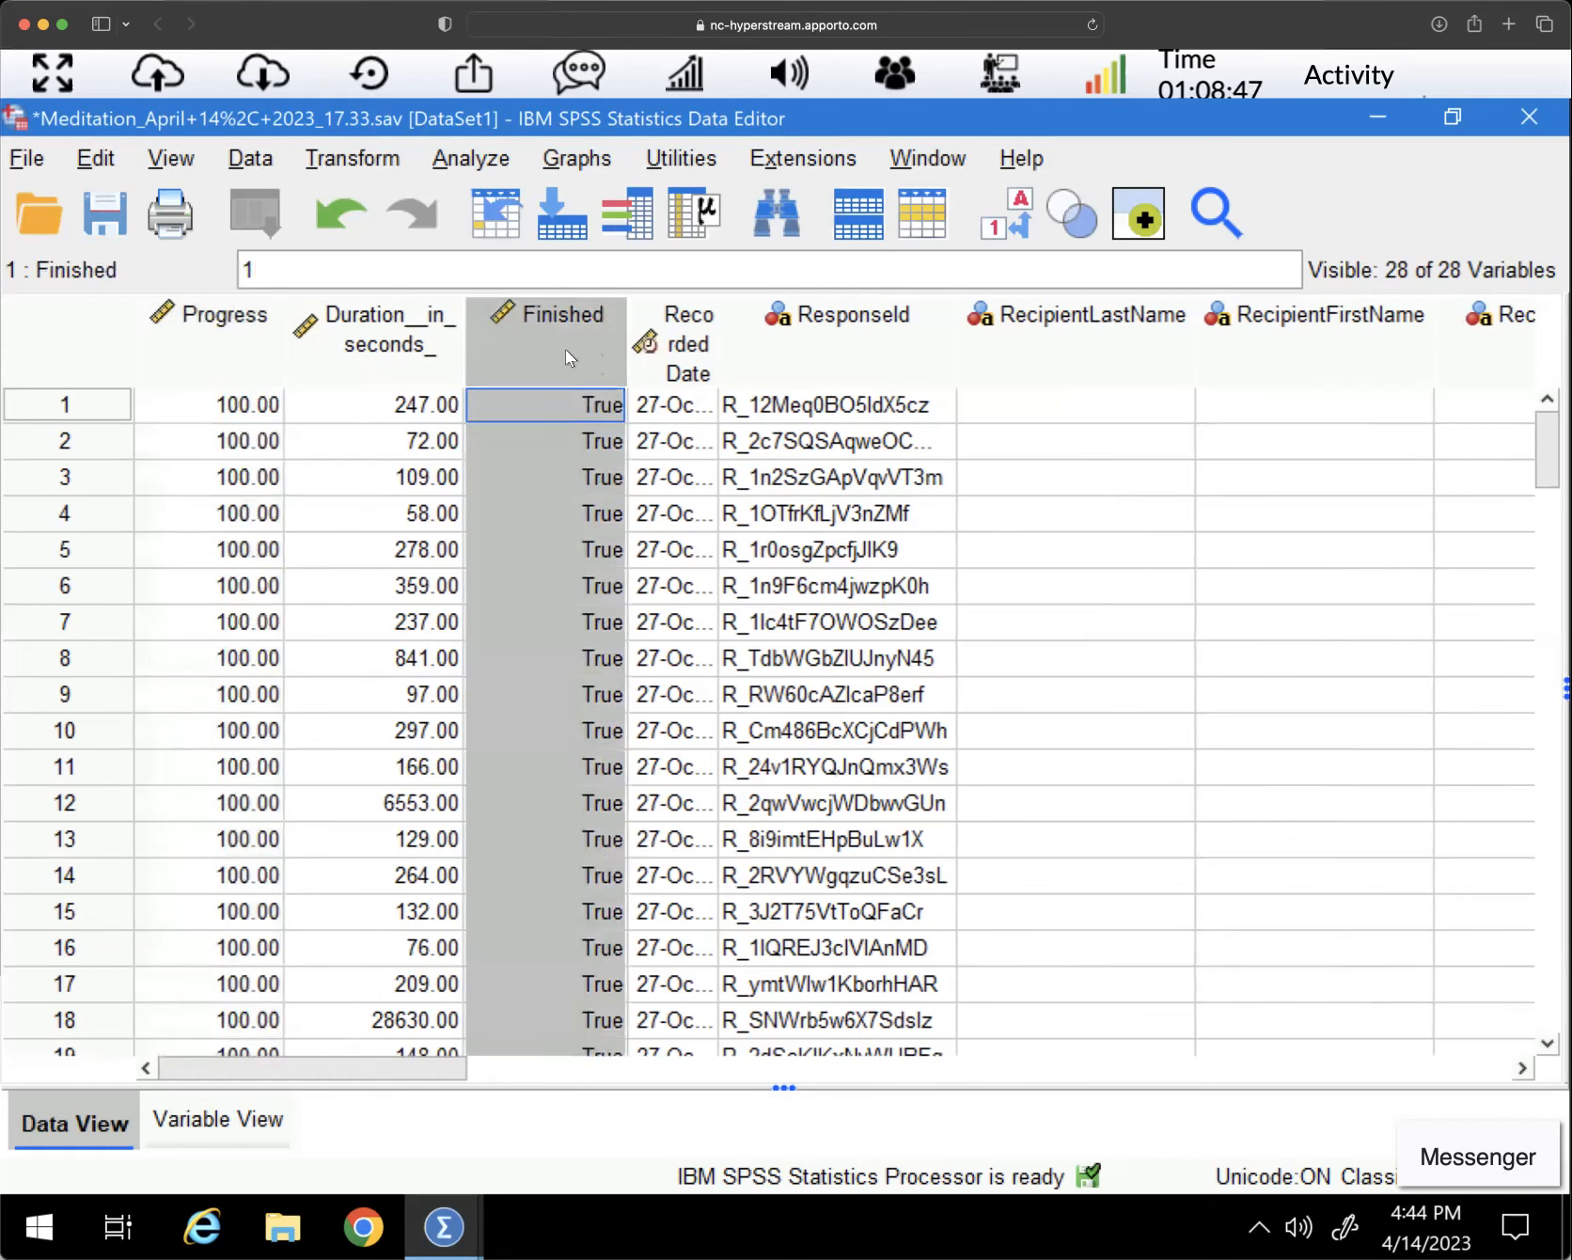
pyautogui.rightClick(565, 352)
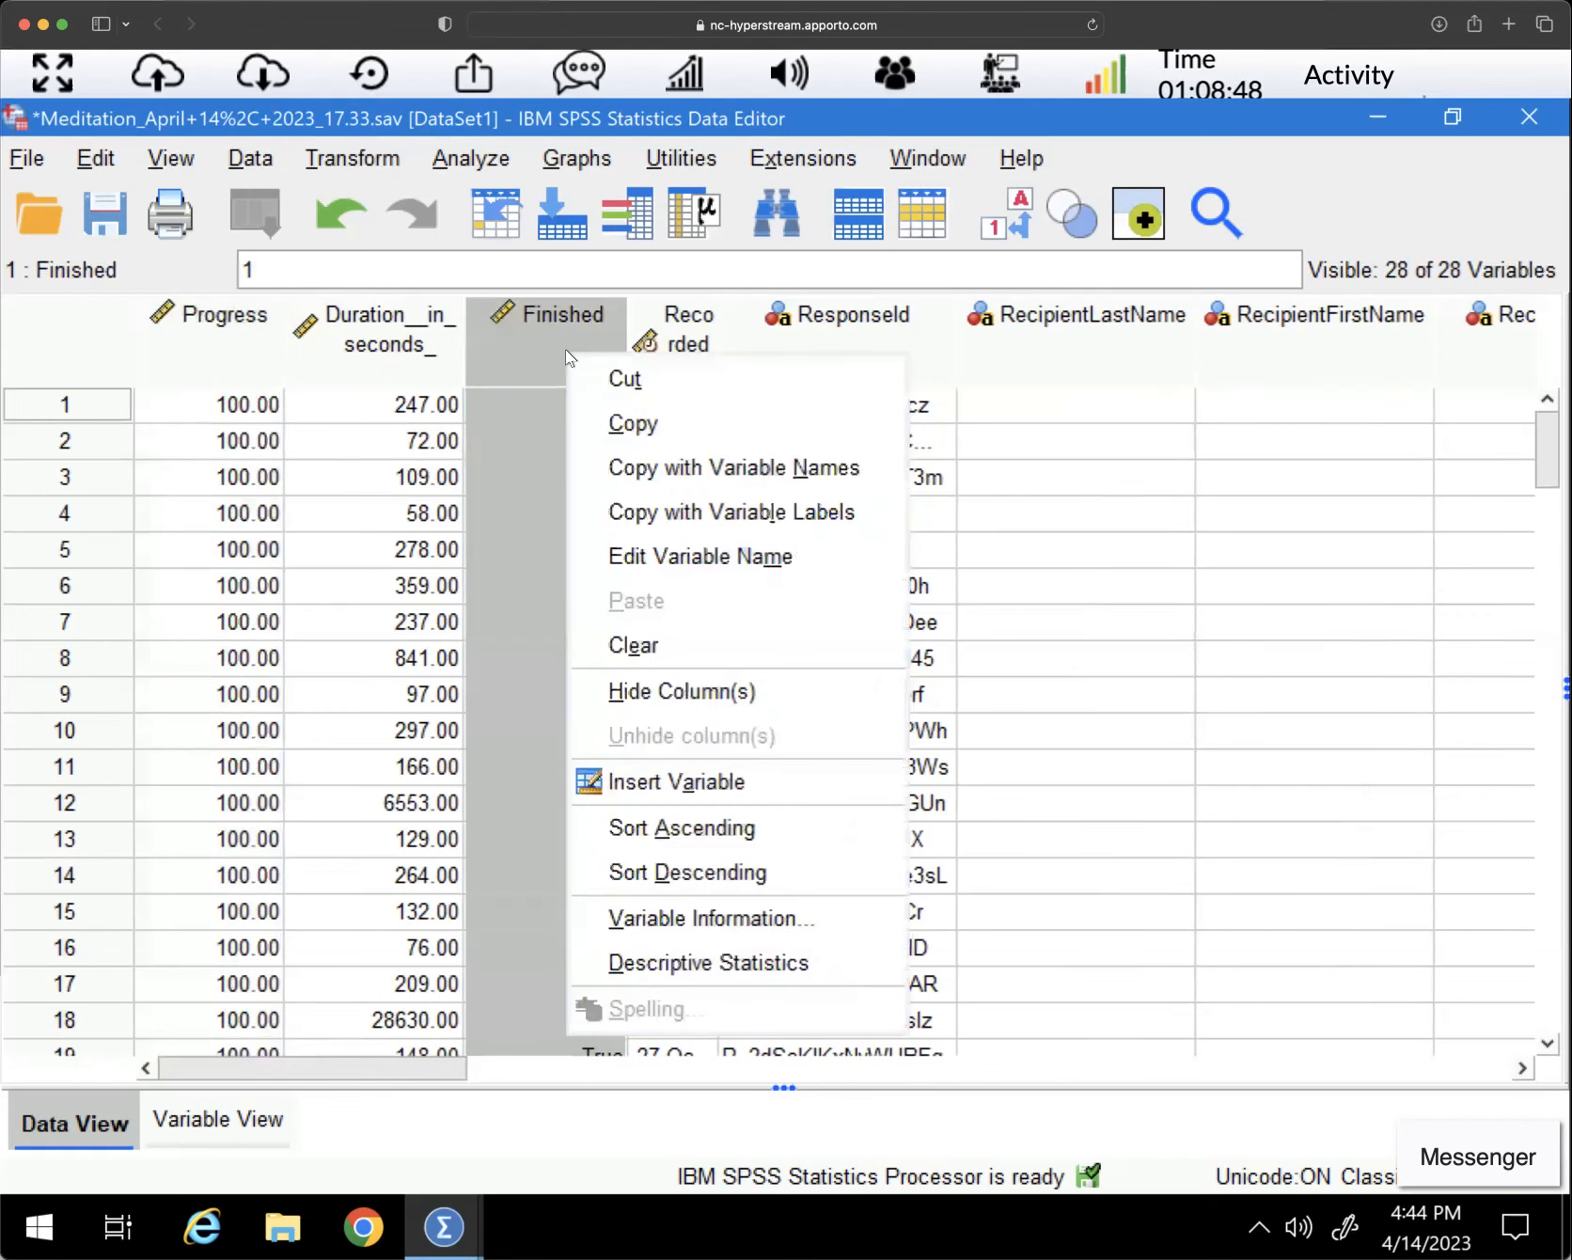
pyautogui.click(636, 647)
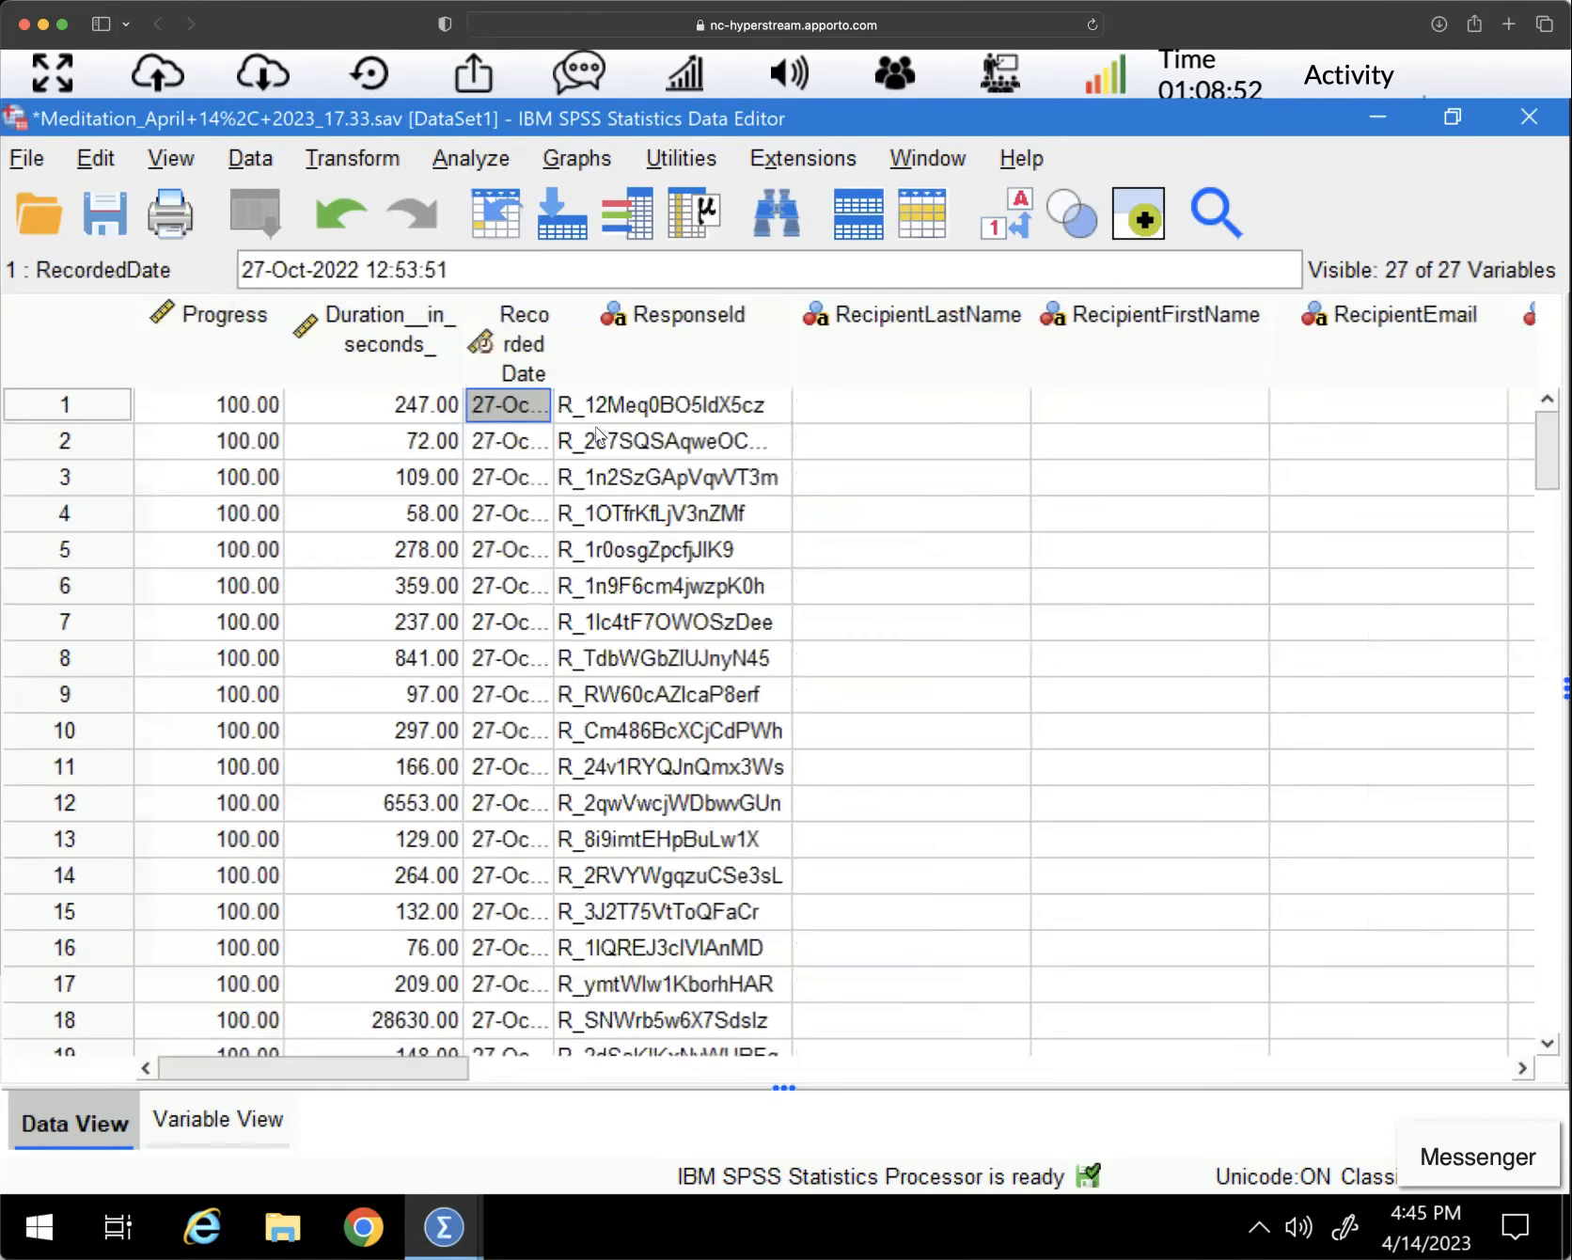
# Delete the RecordedDate variable and the ResponseId variable from the dataset
pyautogui.click(538, 364)
pyautogui.rightClick(538, 349)
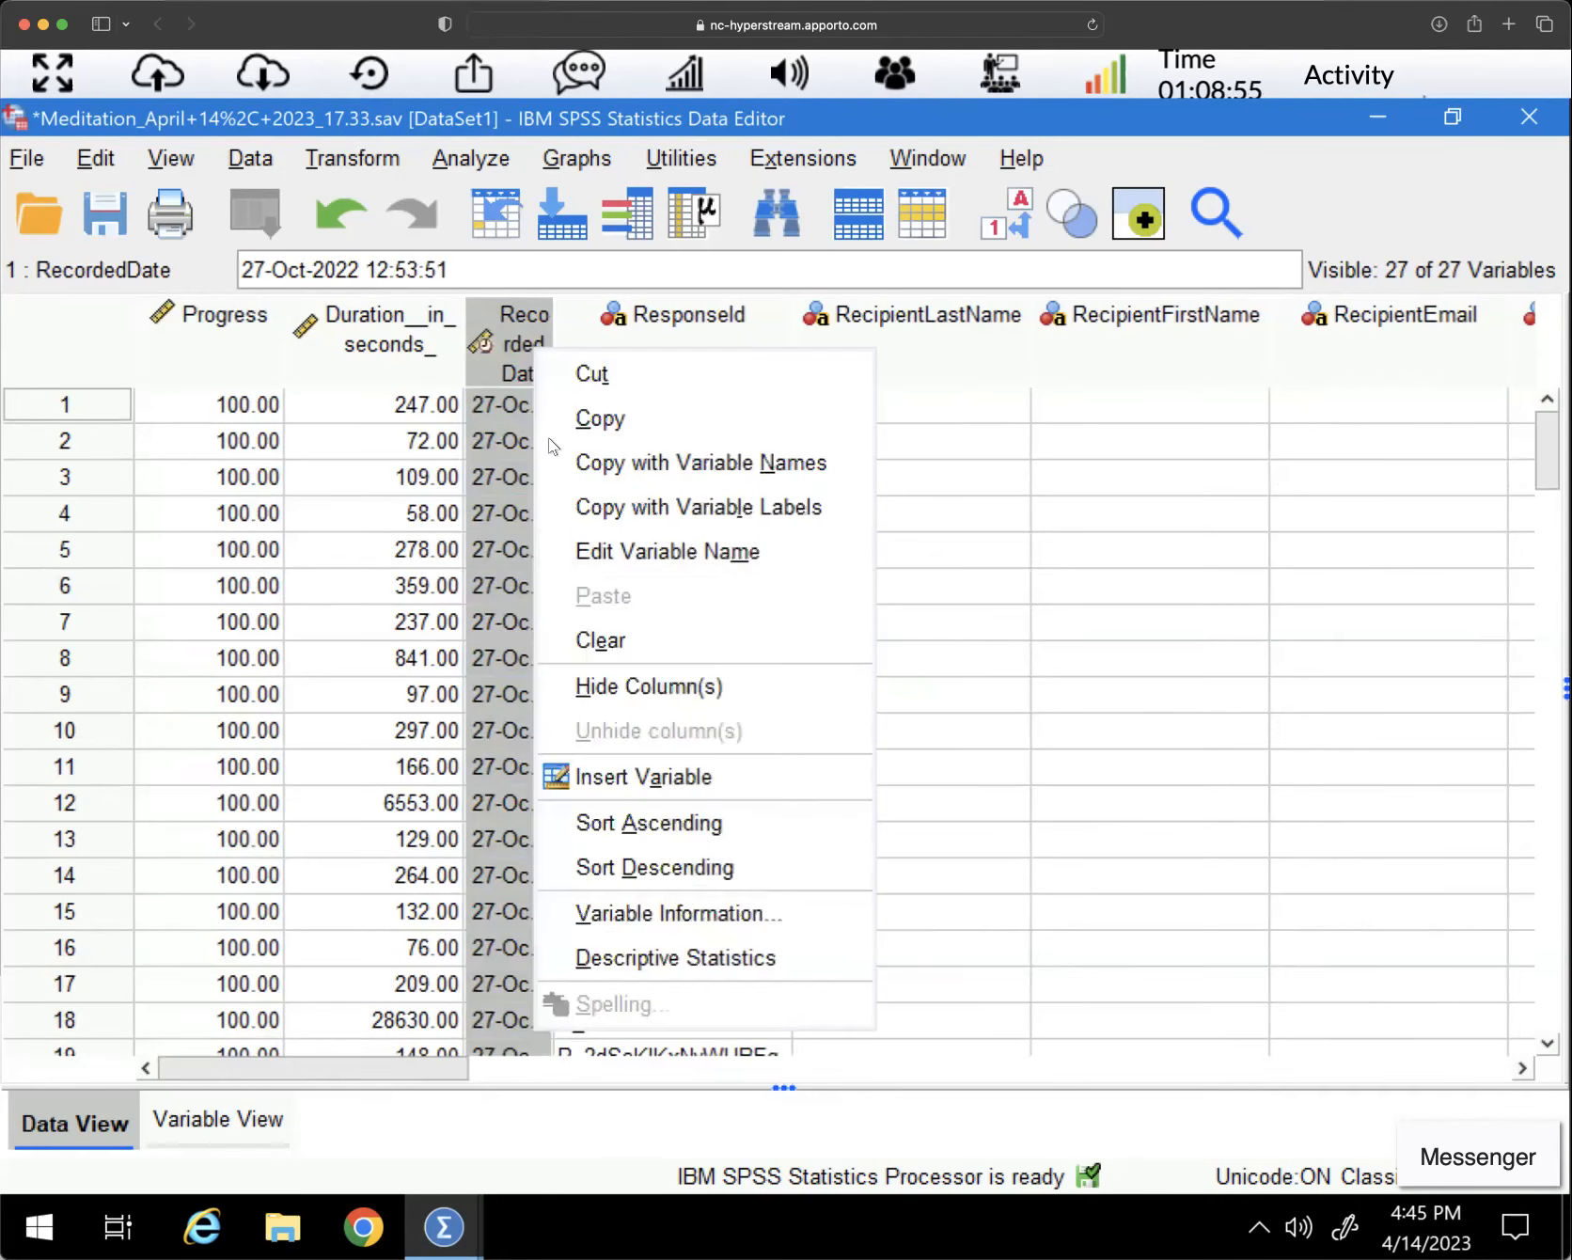
pyautogui.click(597, 640)
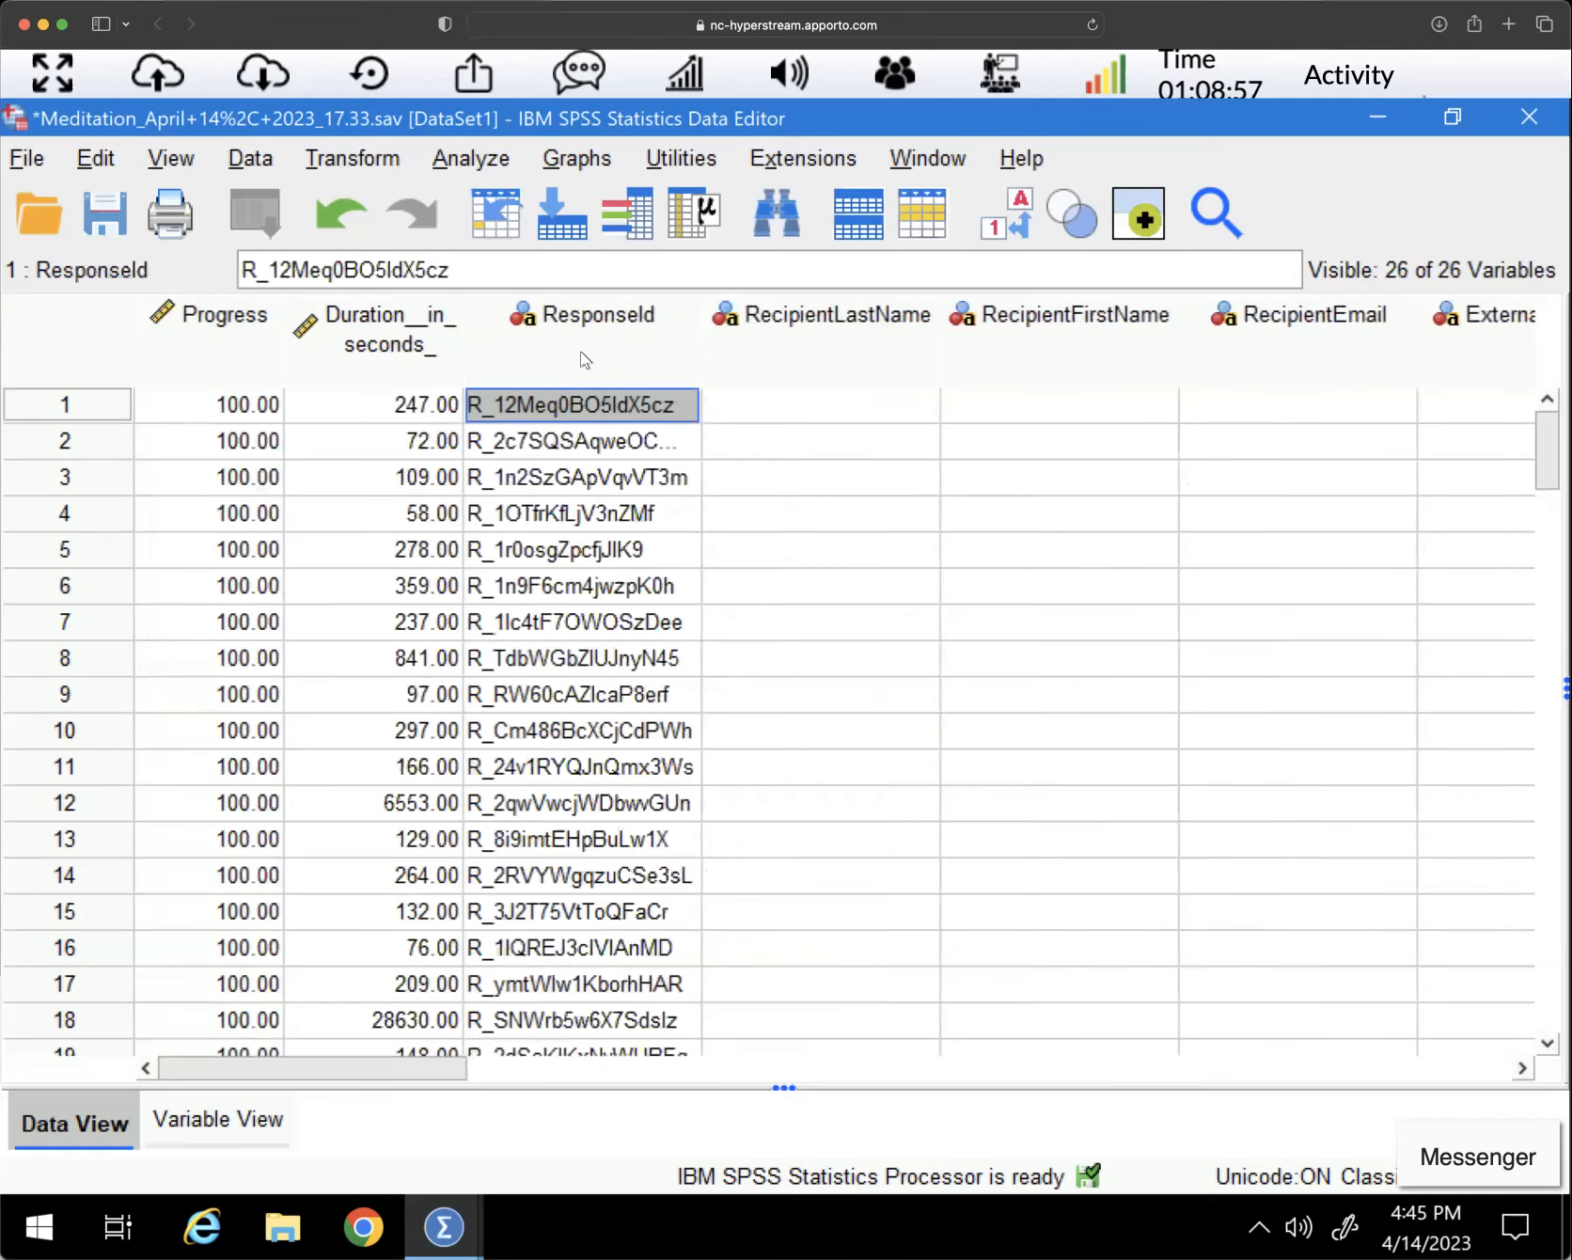
pyautogui.rightClick(580, 352)
pyautogui.click(649, 645)
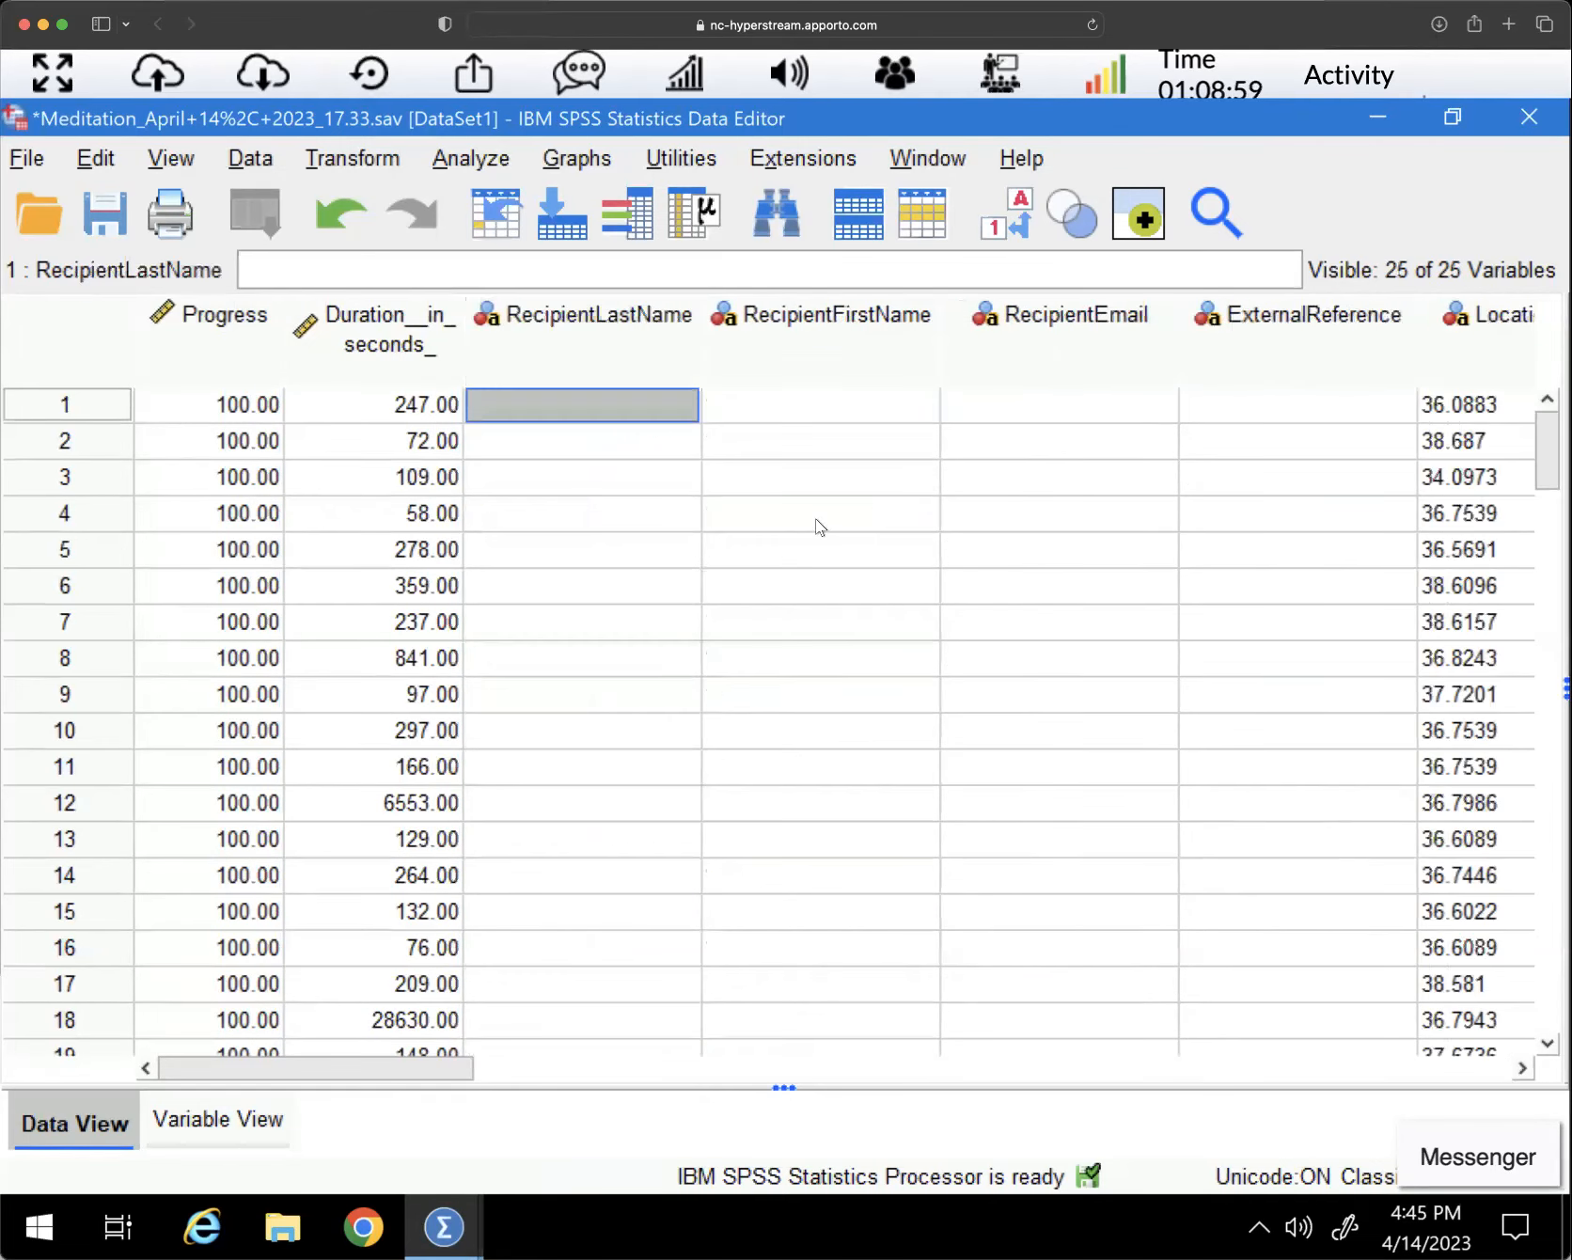
# Delete the four variables from RecipientLastName through ExternalReference together
pyautogui.click(583, 332)
pyautogui.keyDown('shift'); pyautogui.click(1296, 341); pyautogui.keyUp('shift')
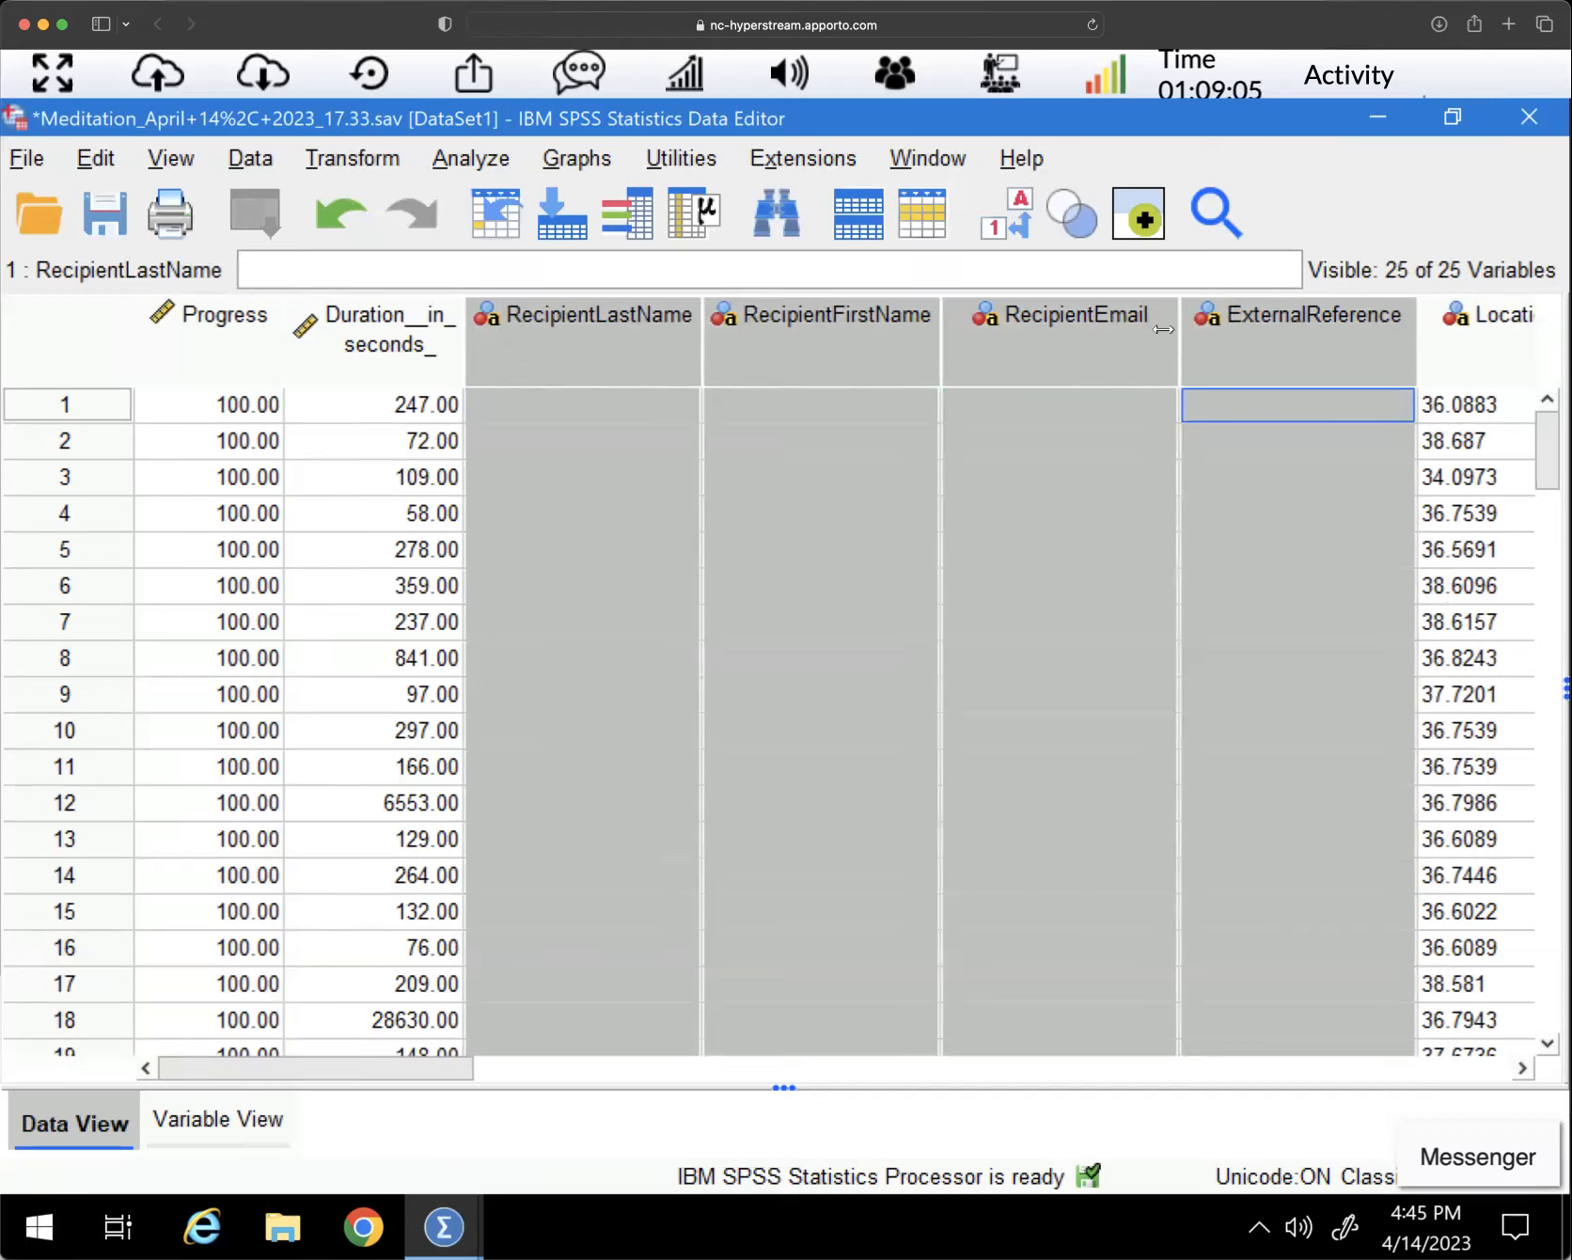
pyautogui.rightClick(727, 355)
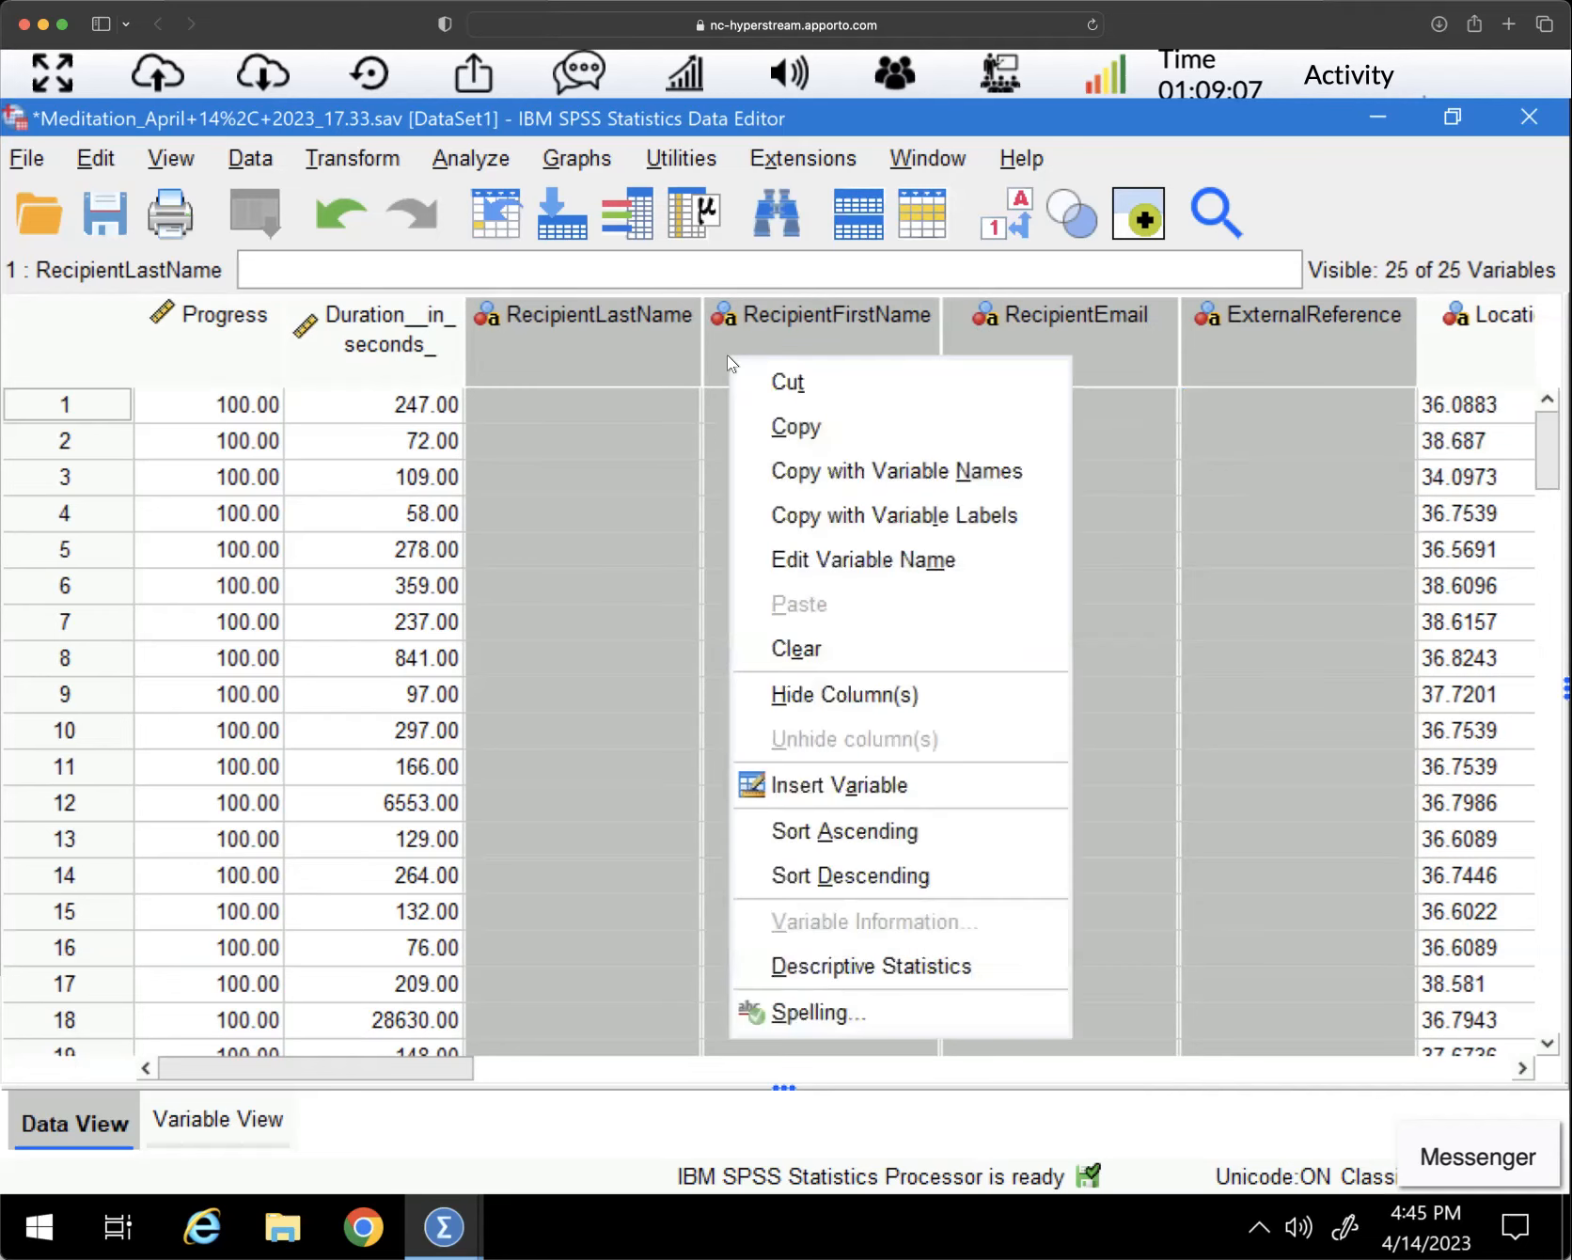
pyautogui.click(814, 645)
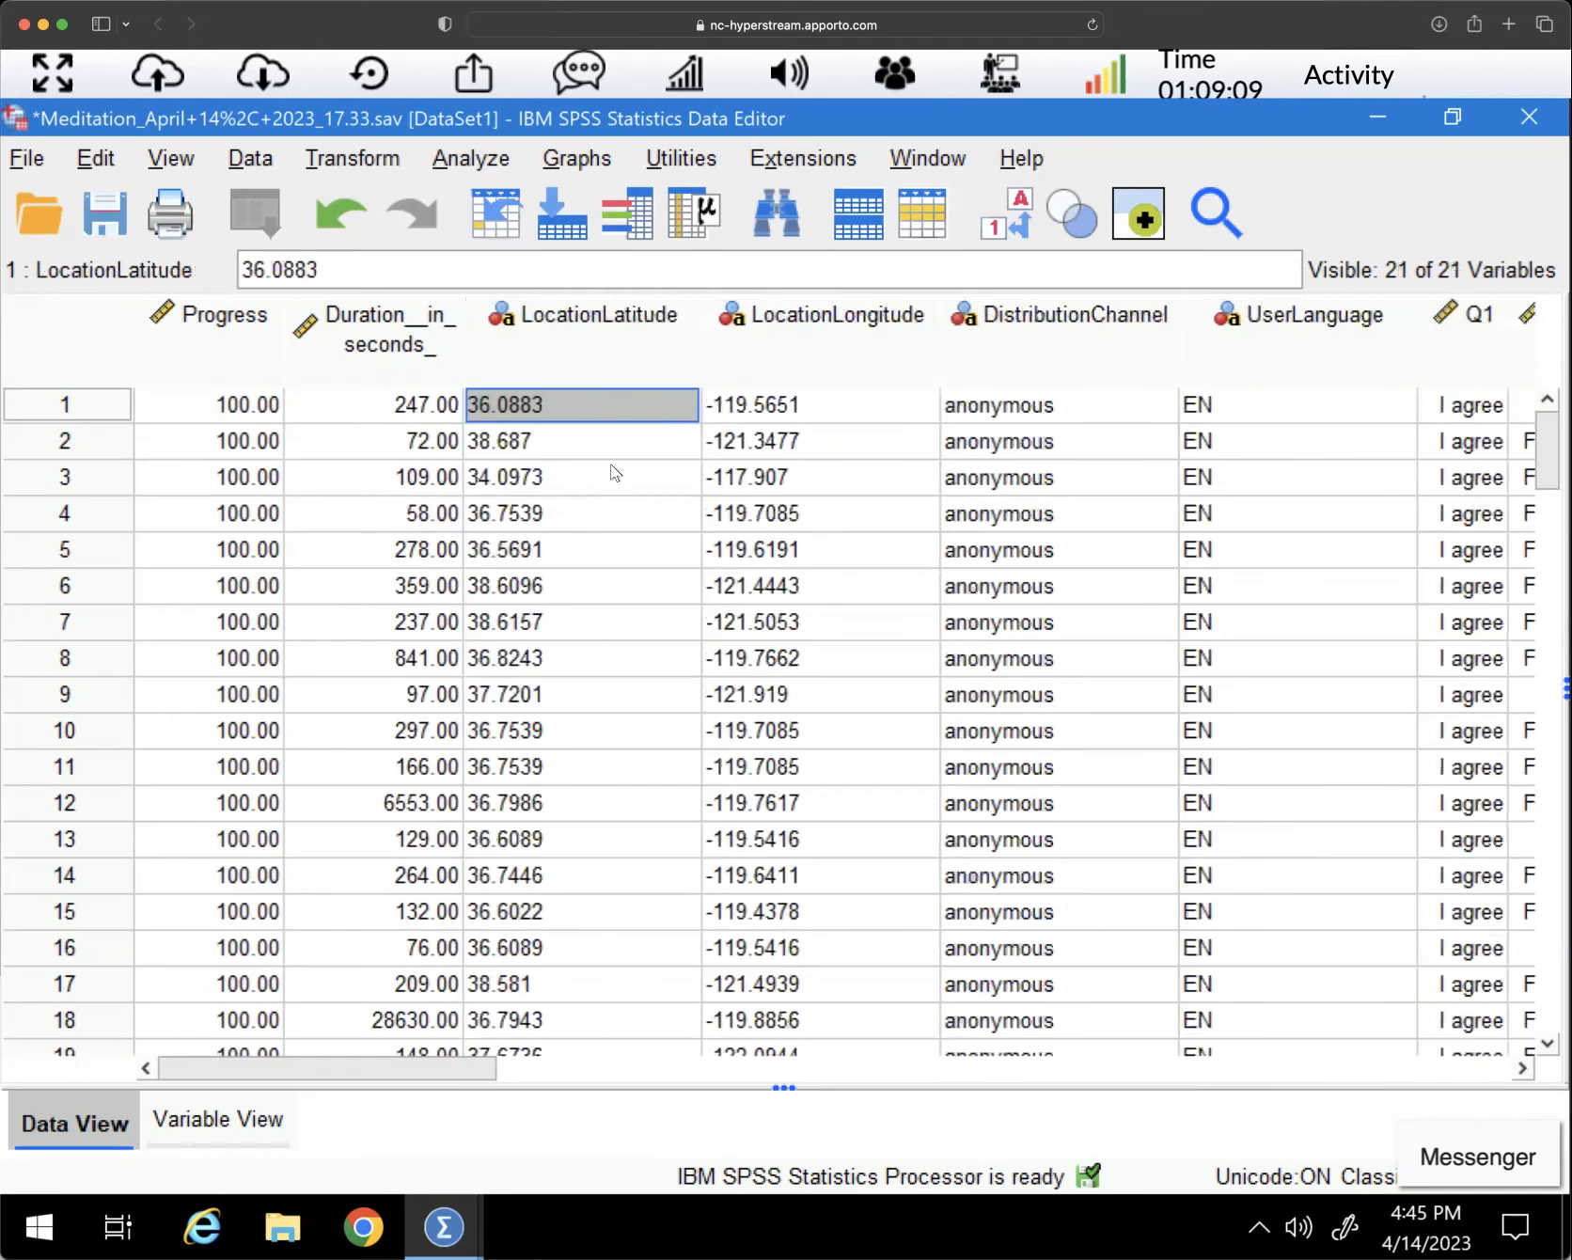
# Cut the four variables from LocationLatitude through UserLanguage out of the dataset together
pyautogui.moveTo(612, 334)
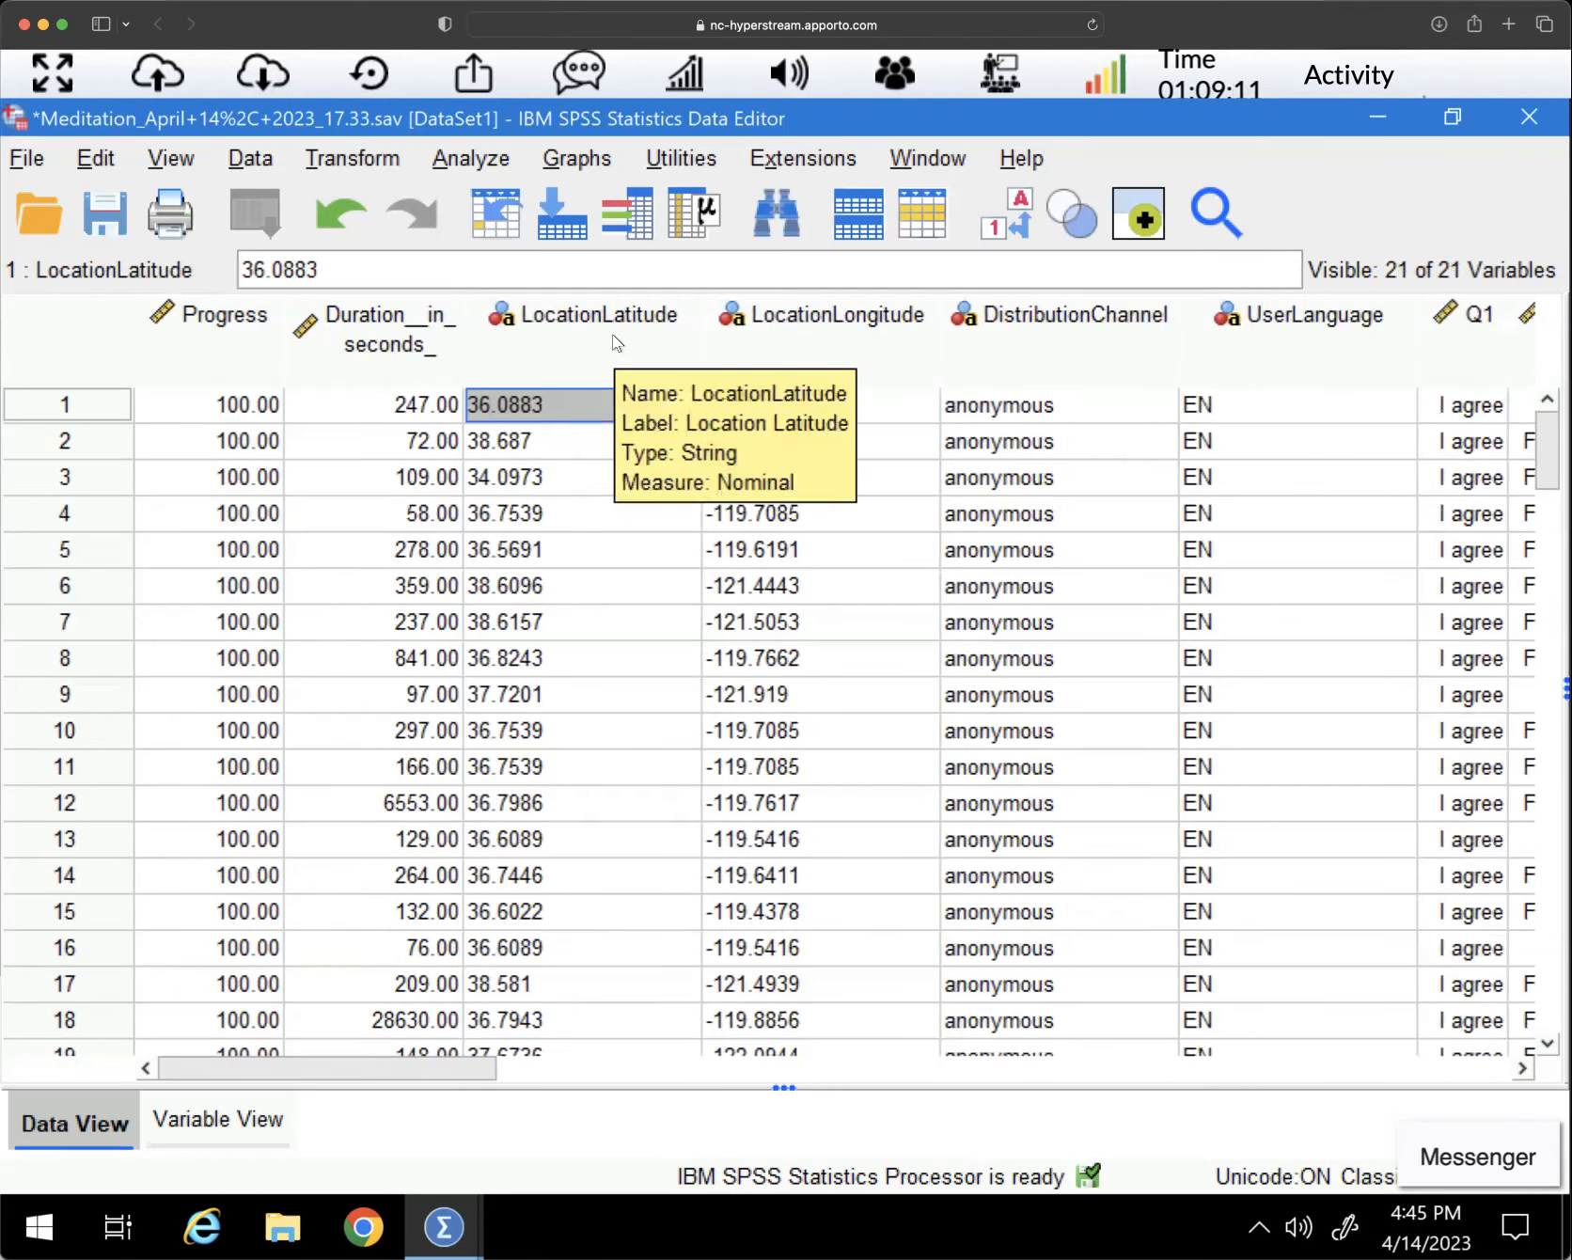
pyautogui.moveTo(605, 348); pyautogui.dragTo(1319, 346)
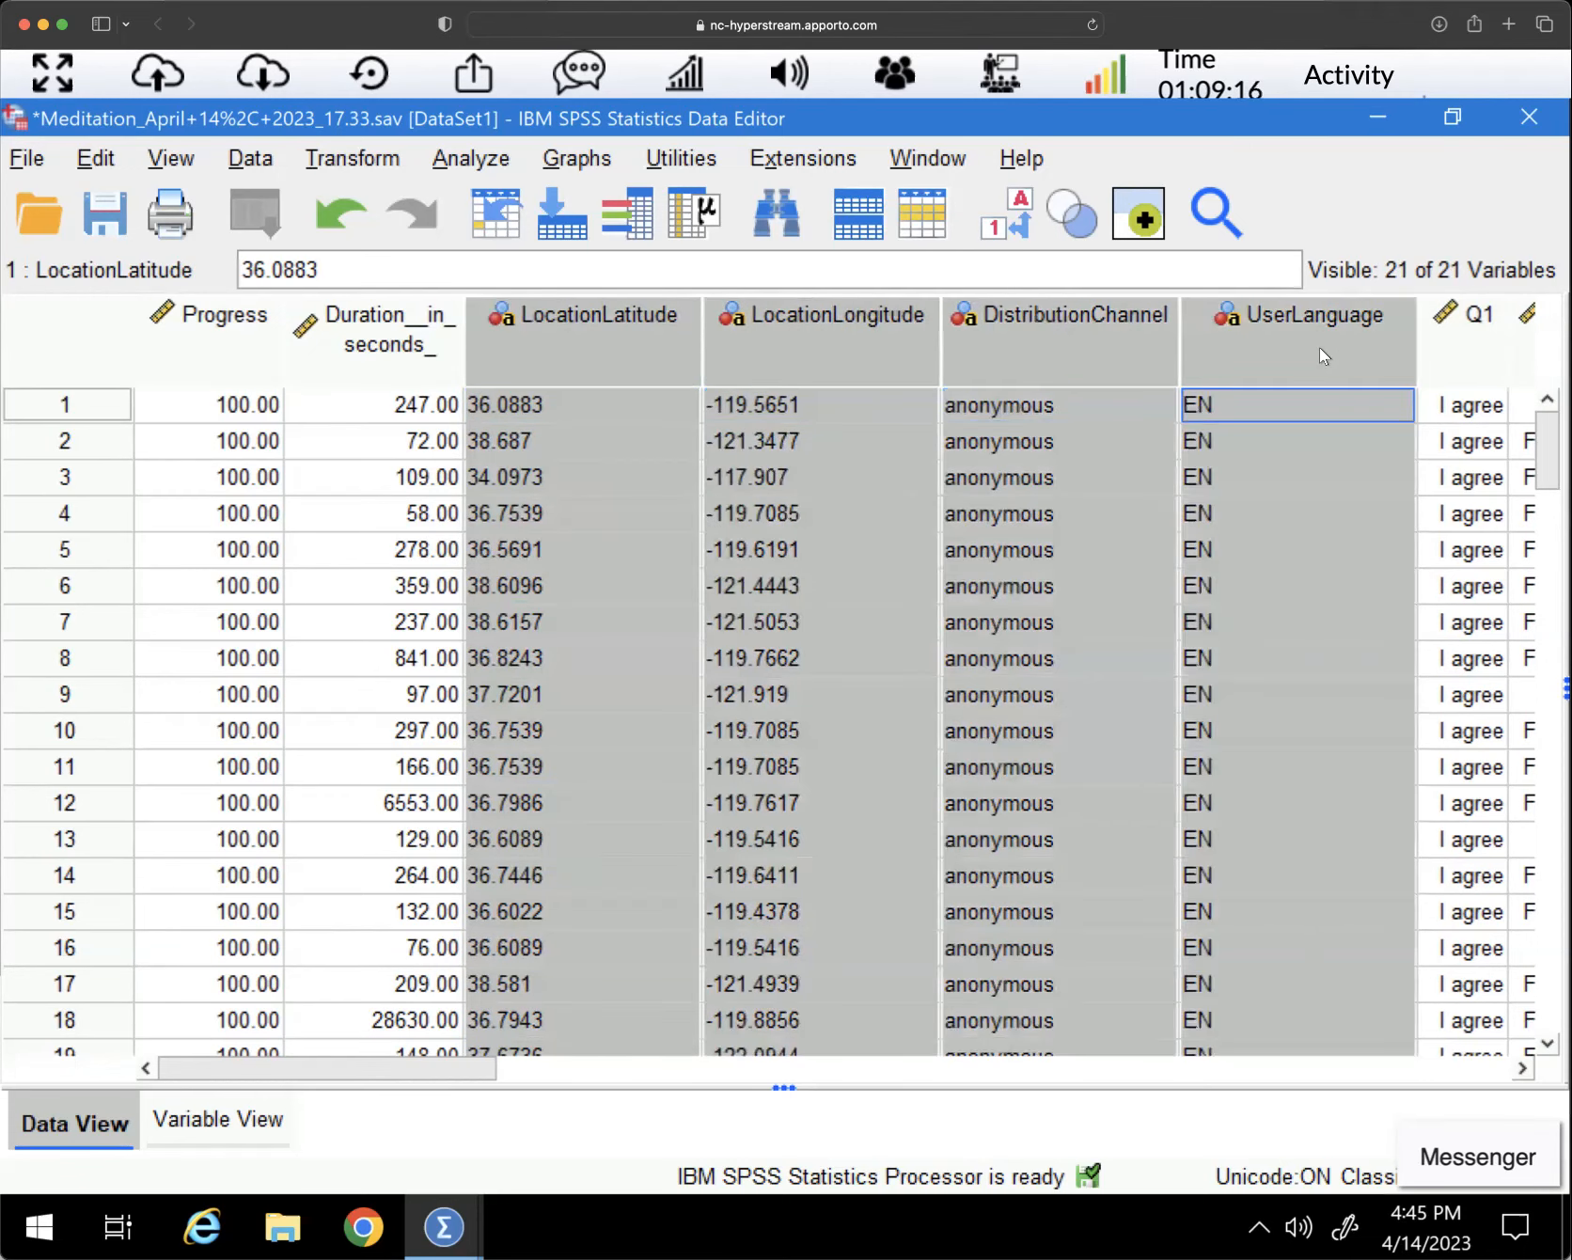
pyautogui.rightClick(827, 344)
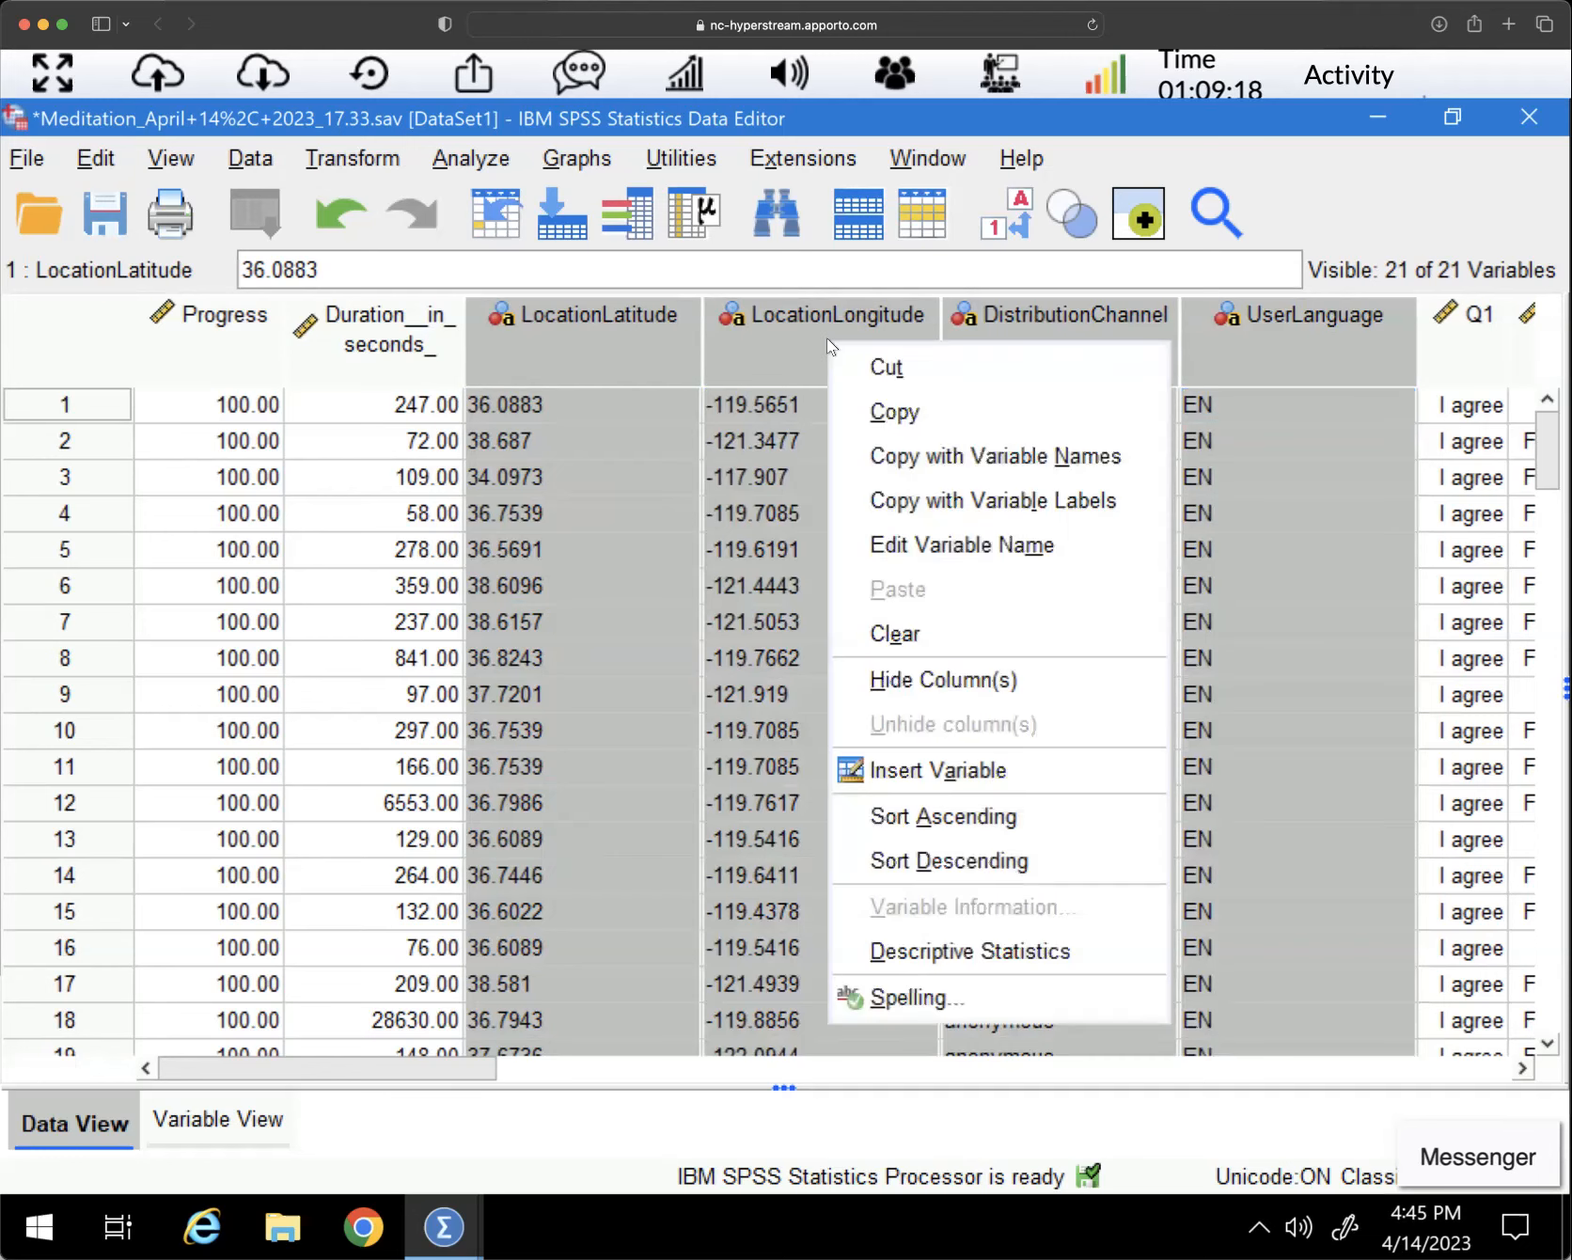
pyautogui.click(886, 369)
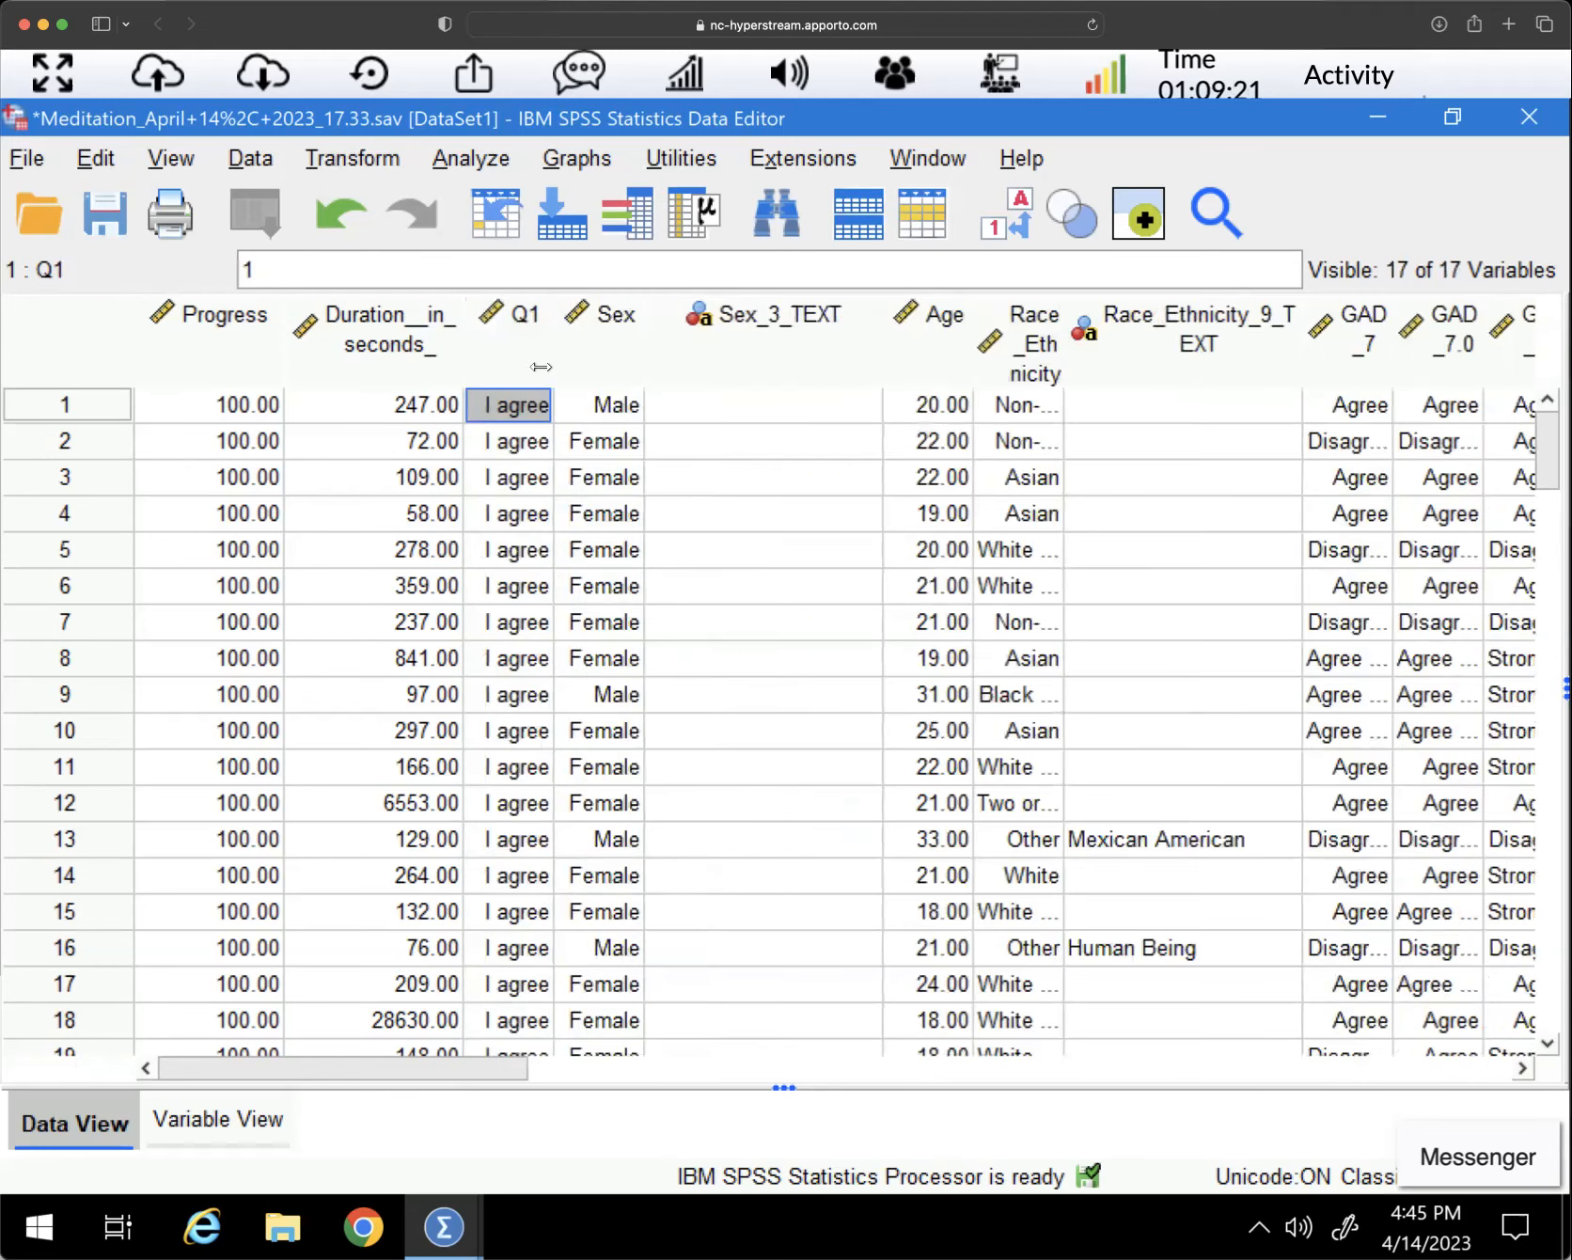
# Widen the Q1 column and switch value labels off and on to compare the numeric codes with the labelled answers
pyautogui.moveTo(553, 353); pyautogui.dragTo(640, 355)
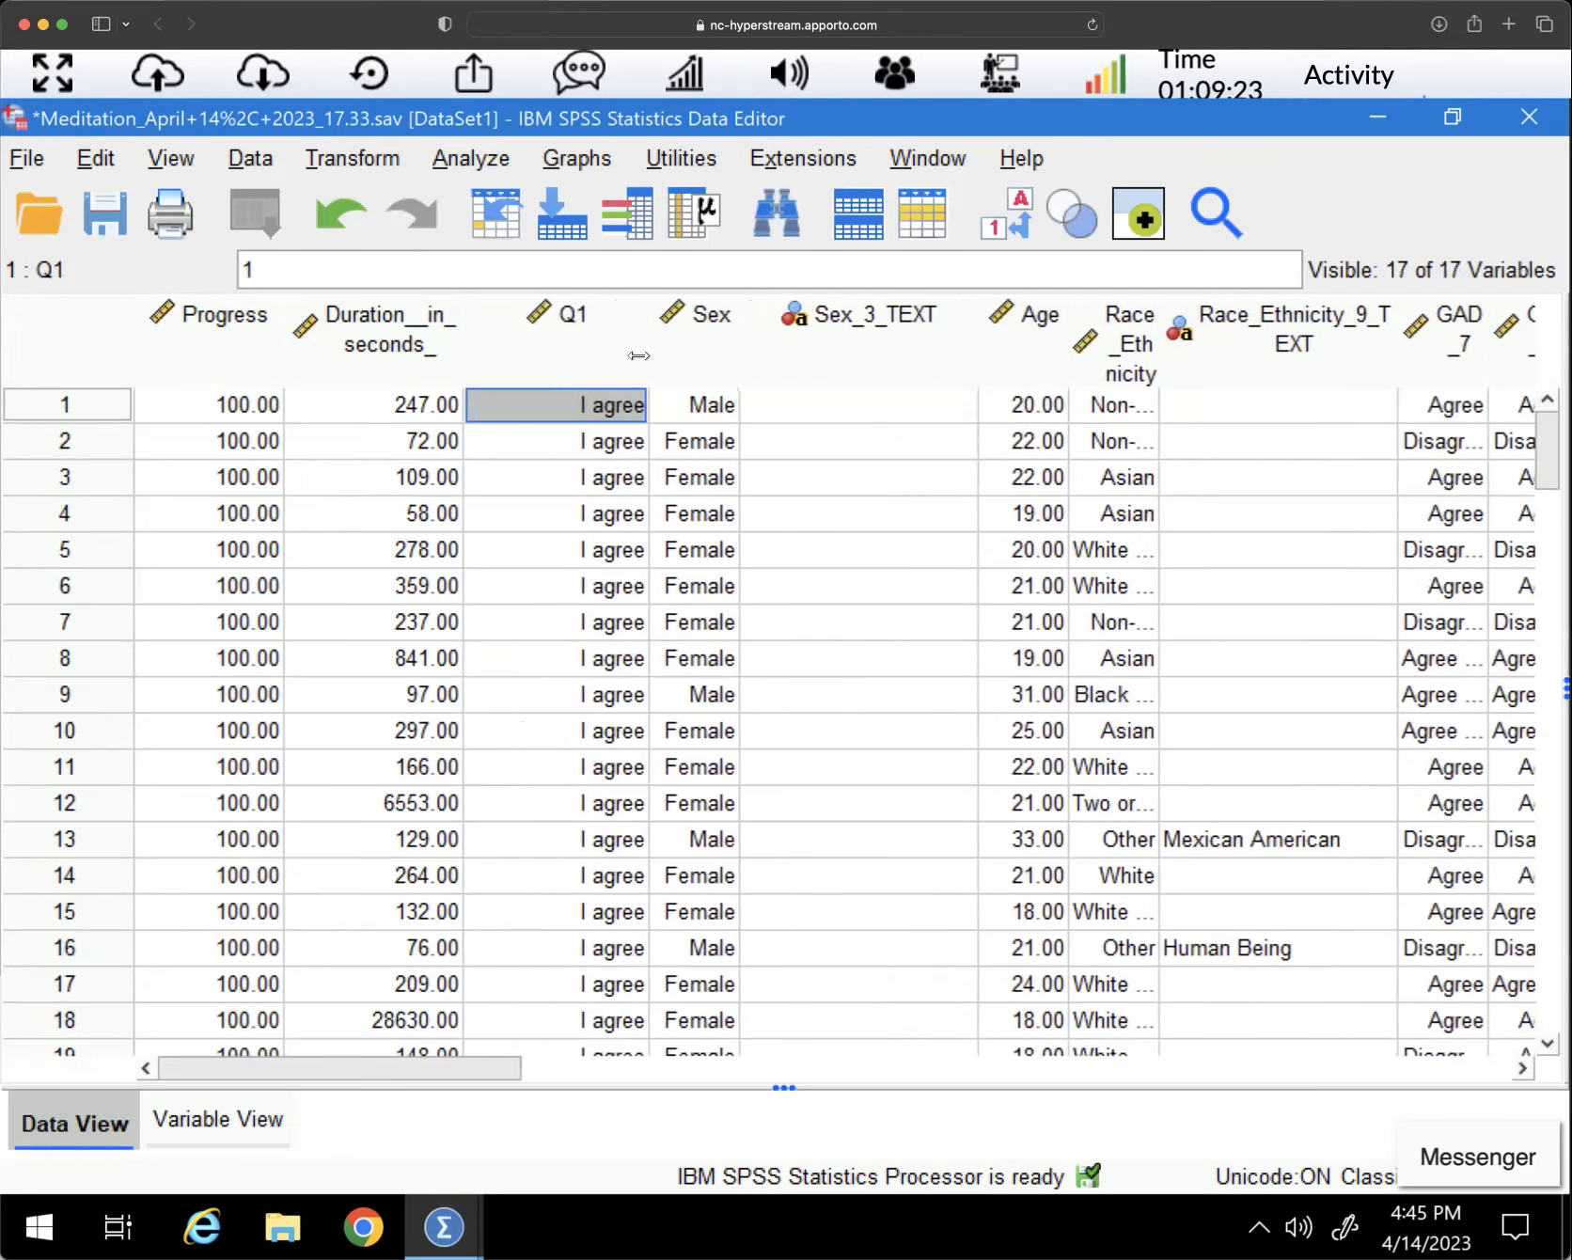
pyautogui.click(556, 352)
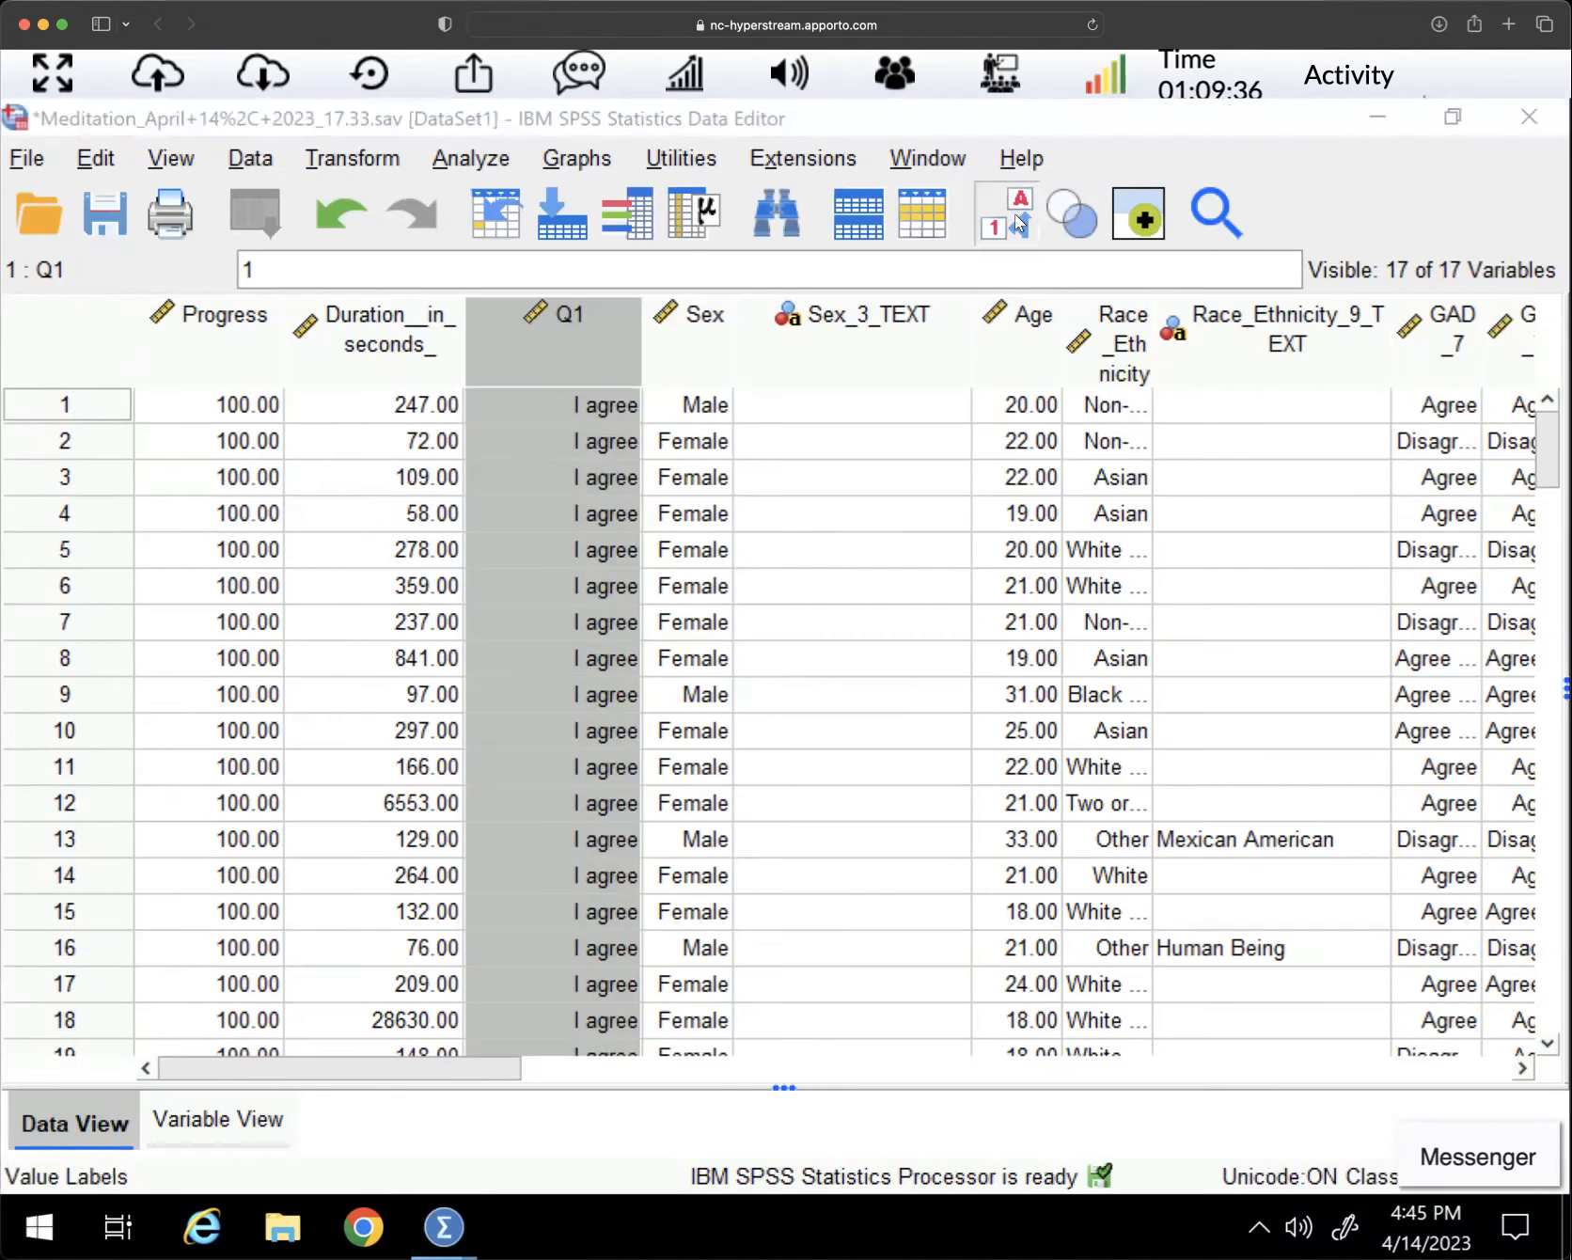
pyautogui.click(1014, 213)
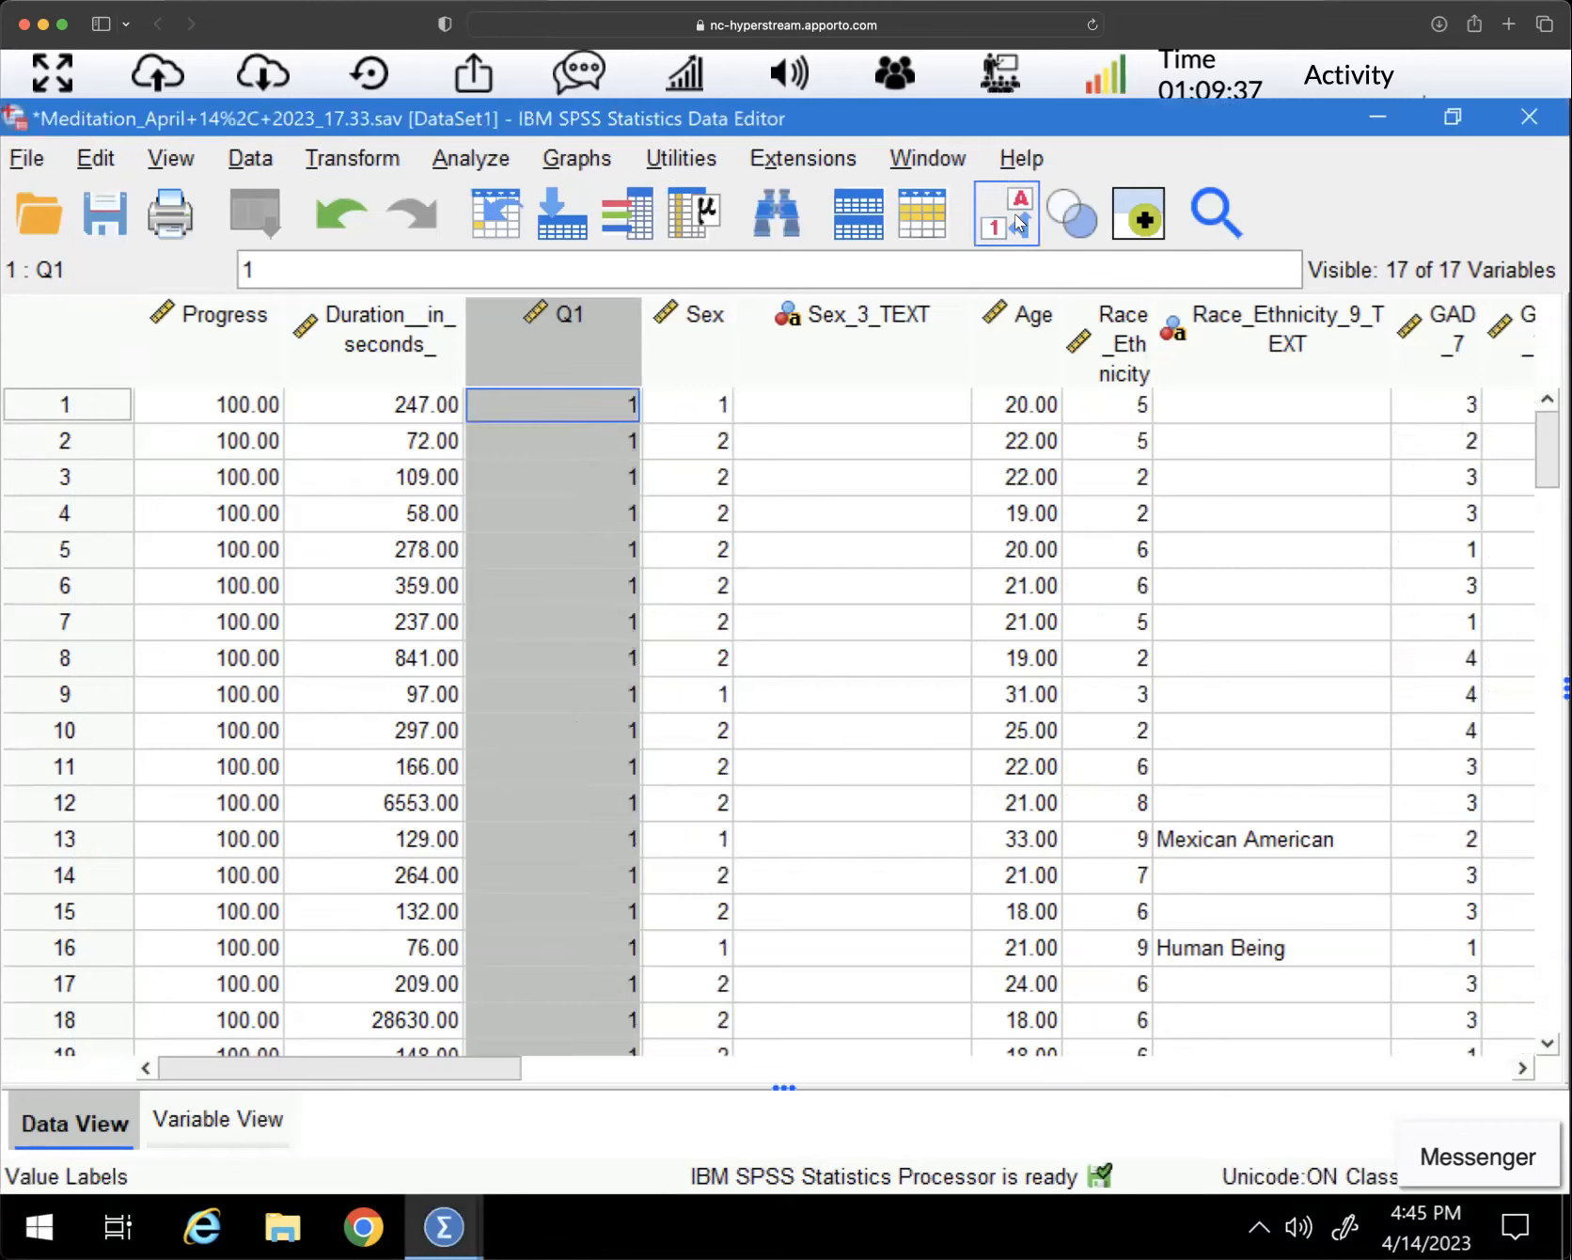
pyautogui.click(1014, 214)
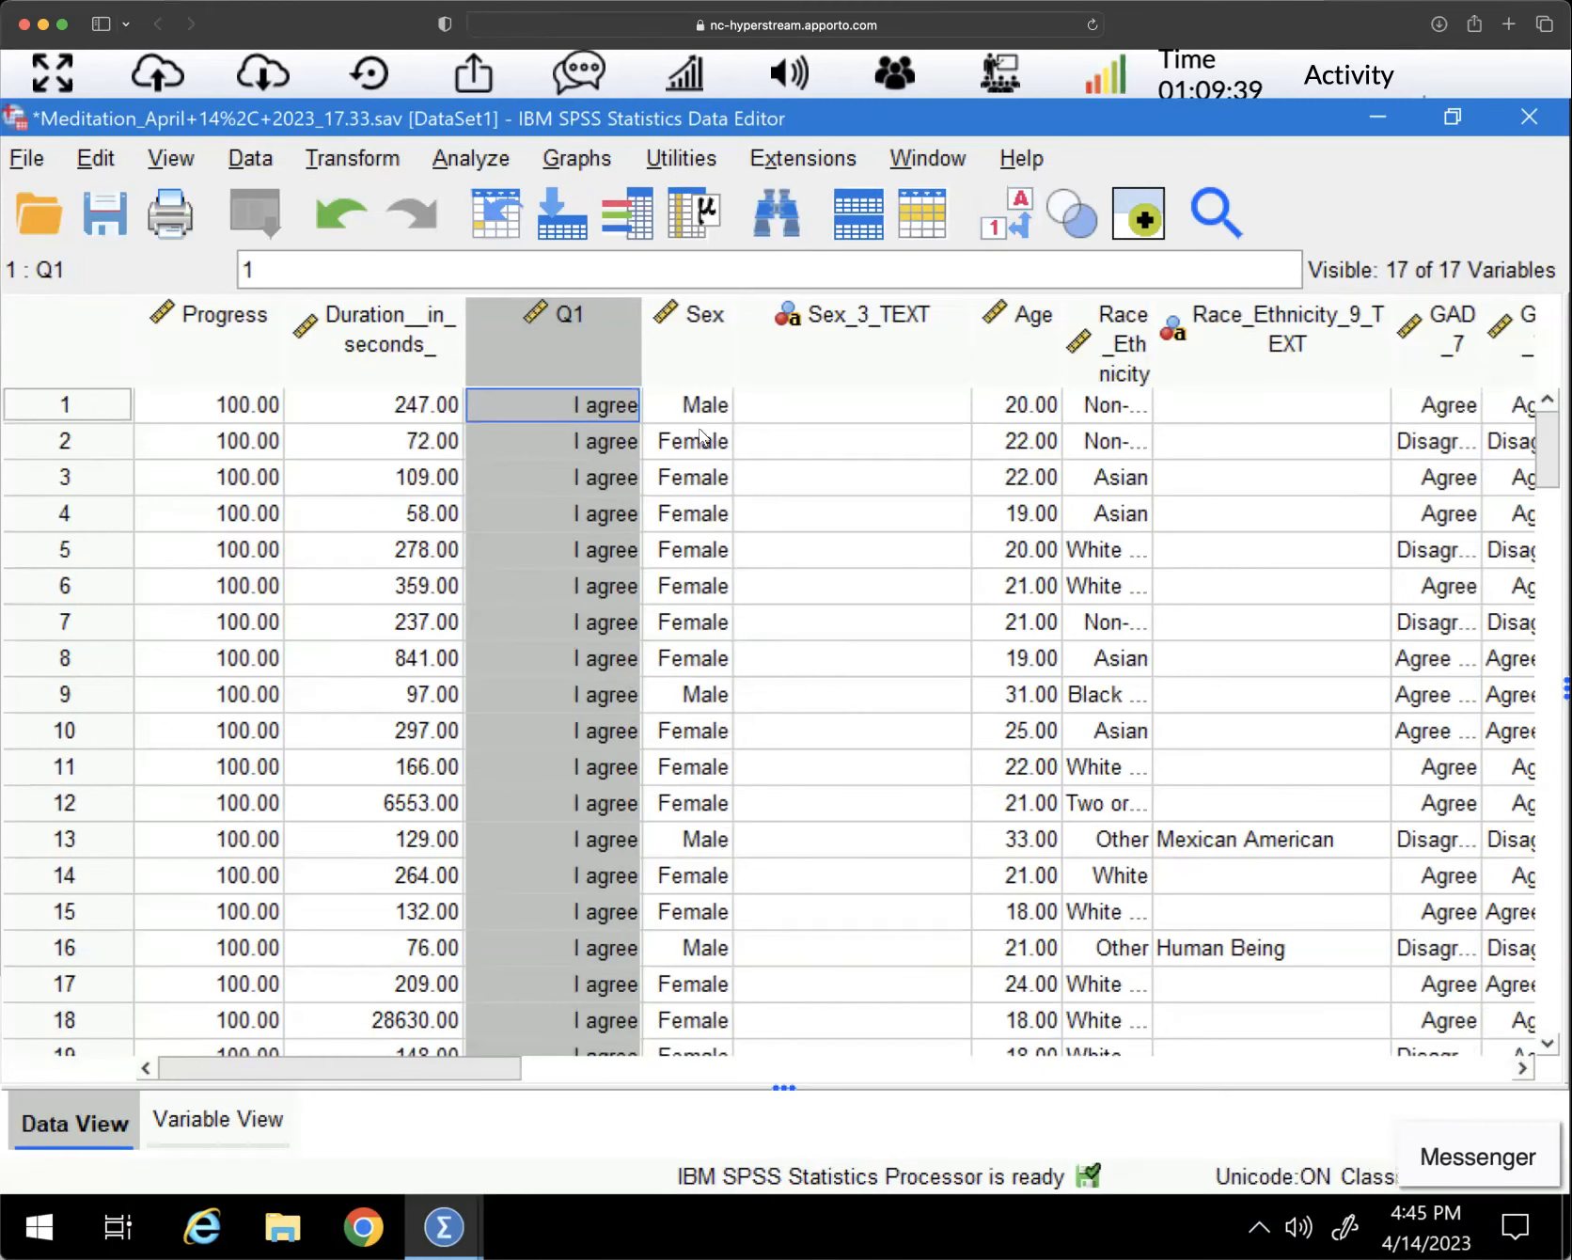
pyautogui.click(1018, 217)
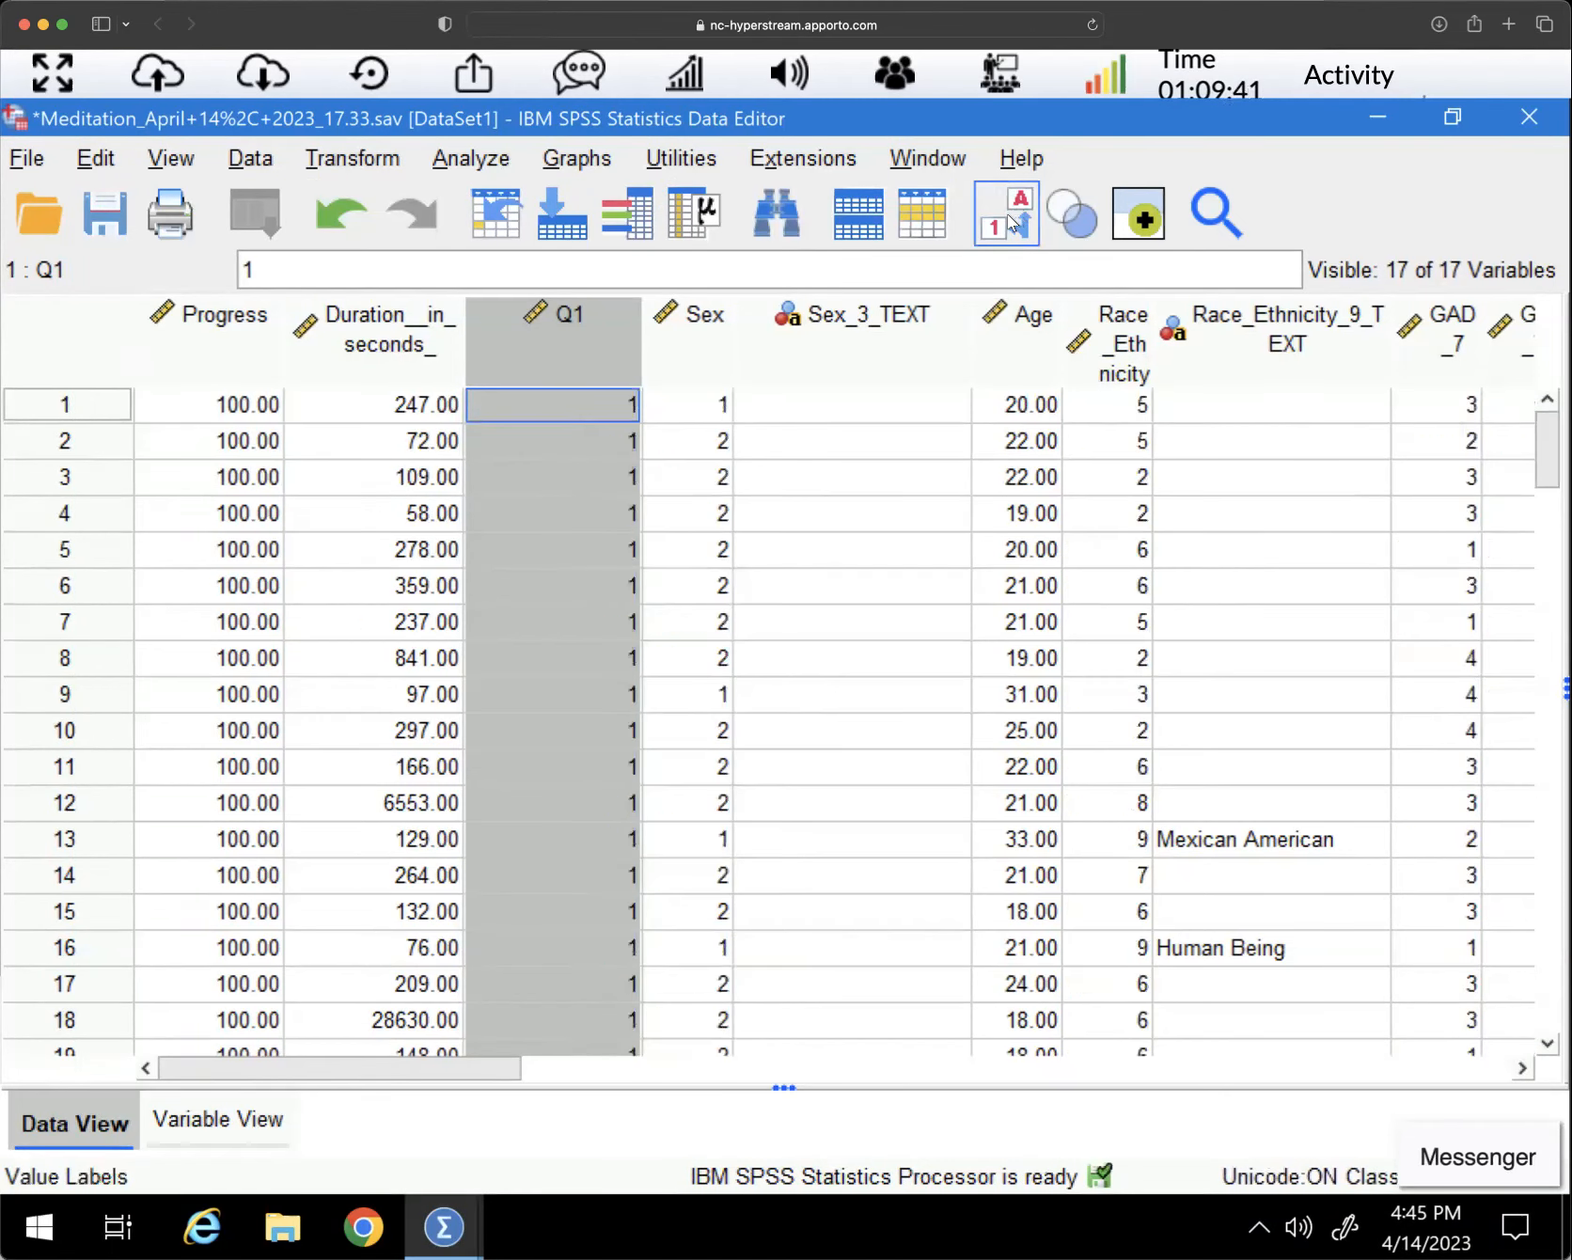
pyautogui.click(1011, 212)
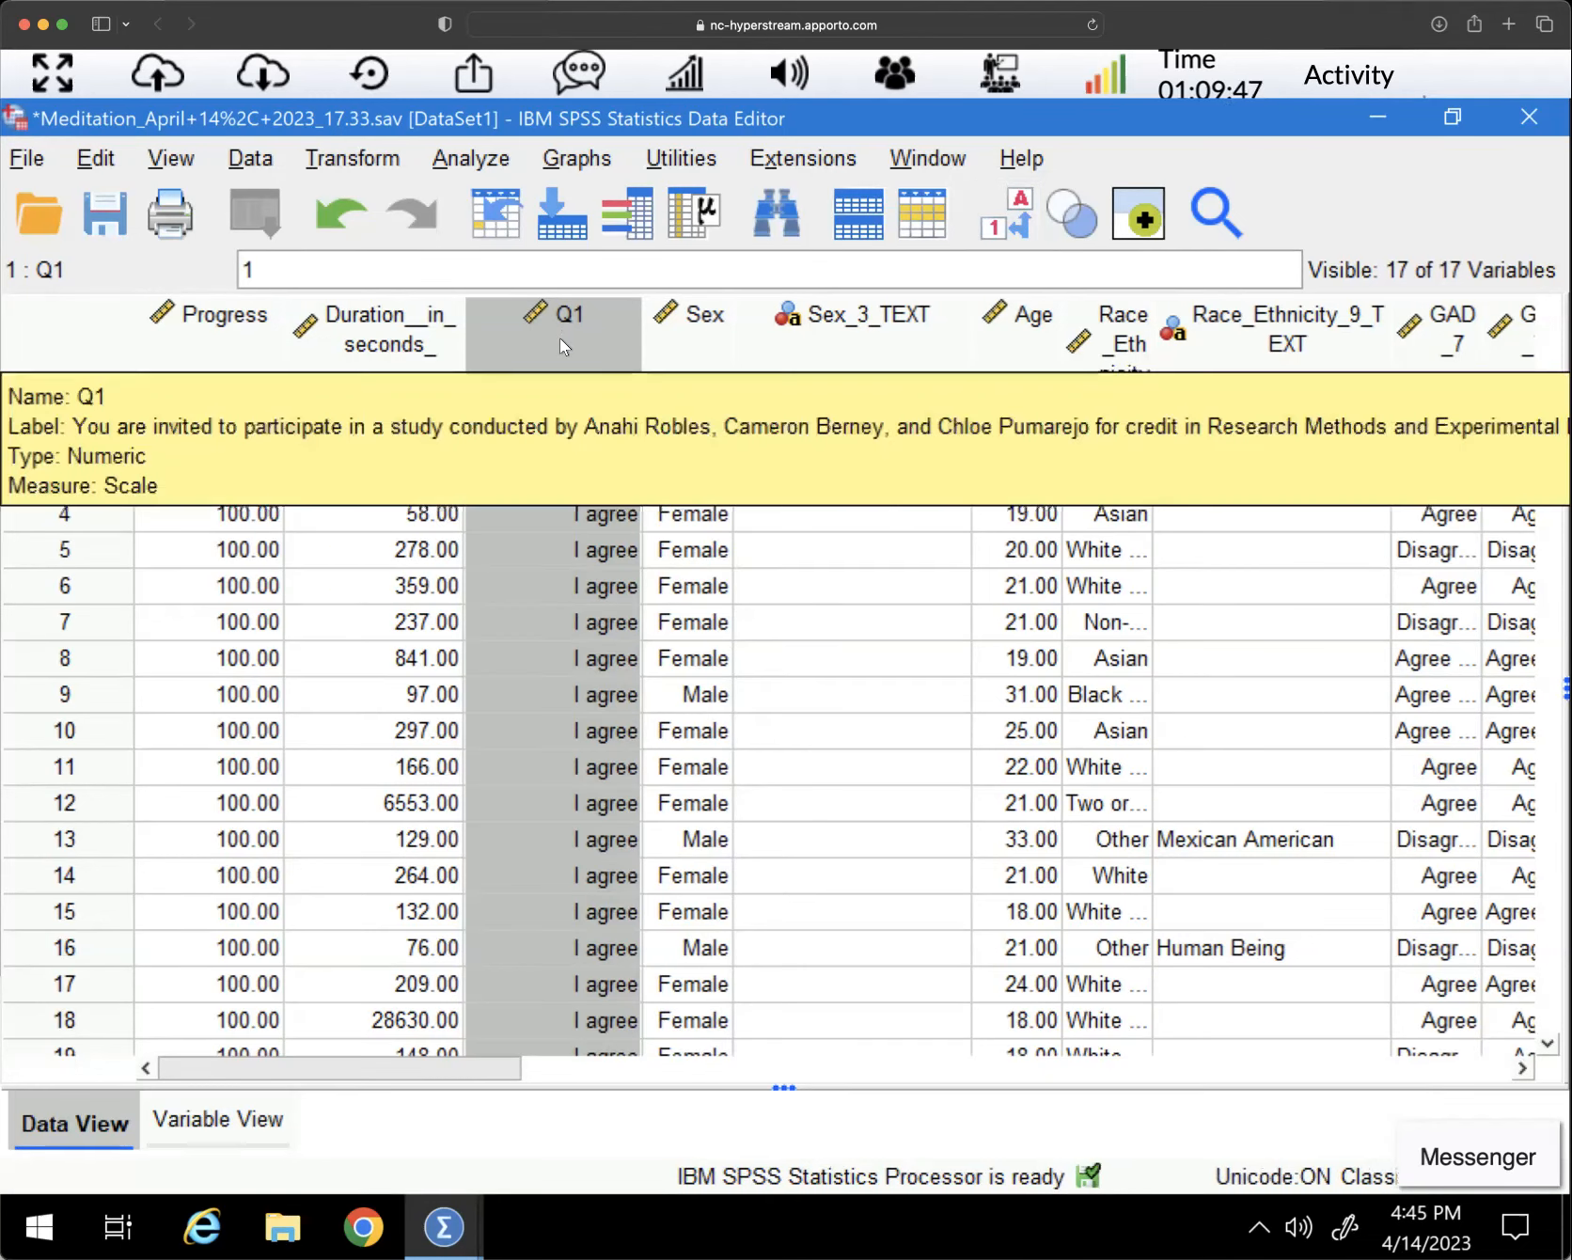
# Sort the cases by Q1 in ascending and finally descending order, checking the first cases for consent answers other than I agree
pyautogui.rightClick(552, 350)
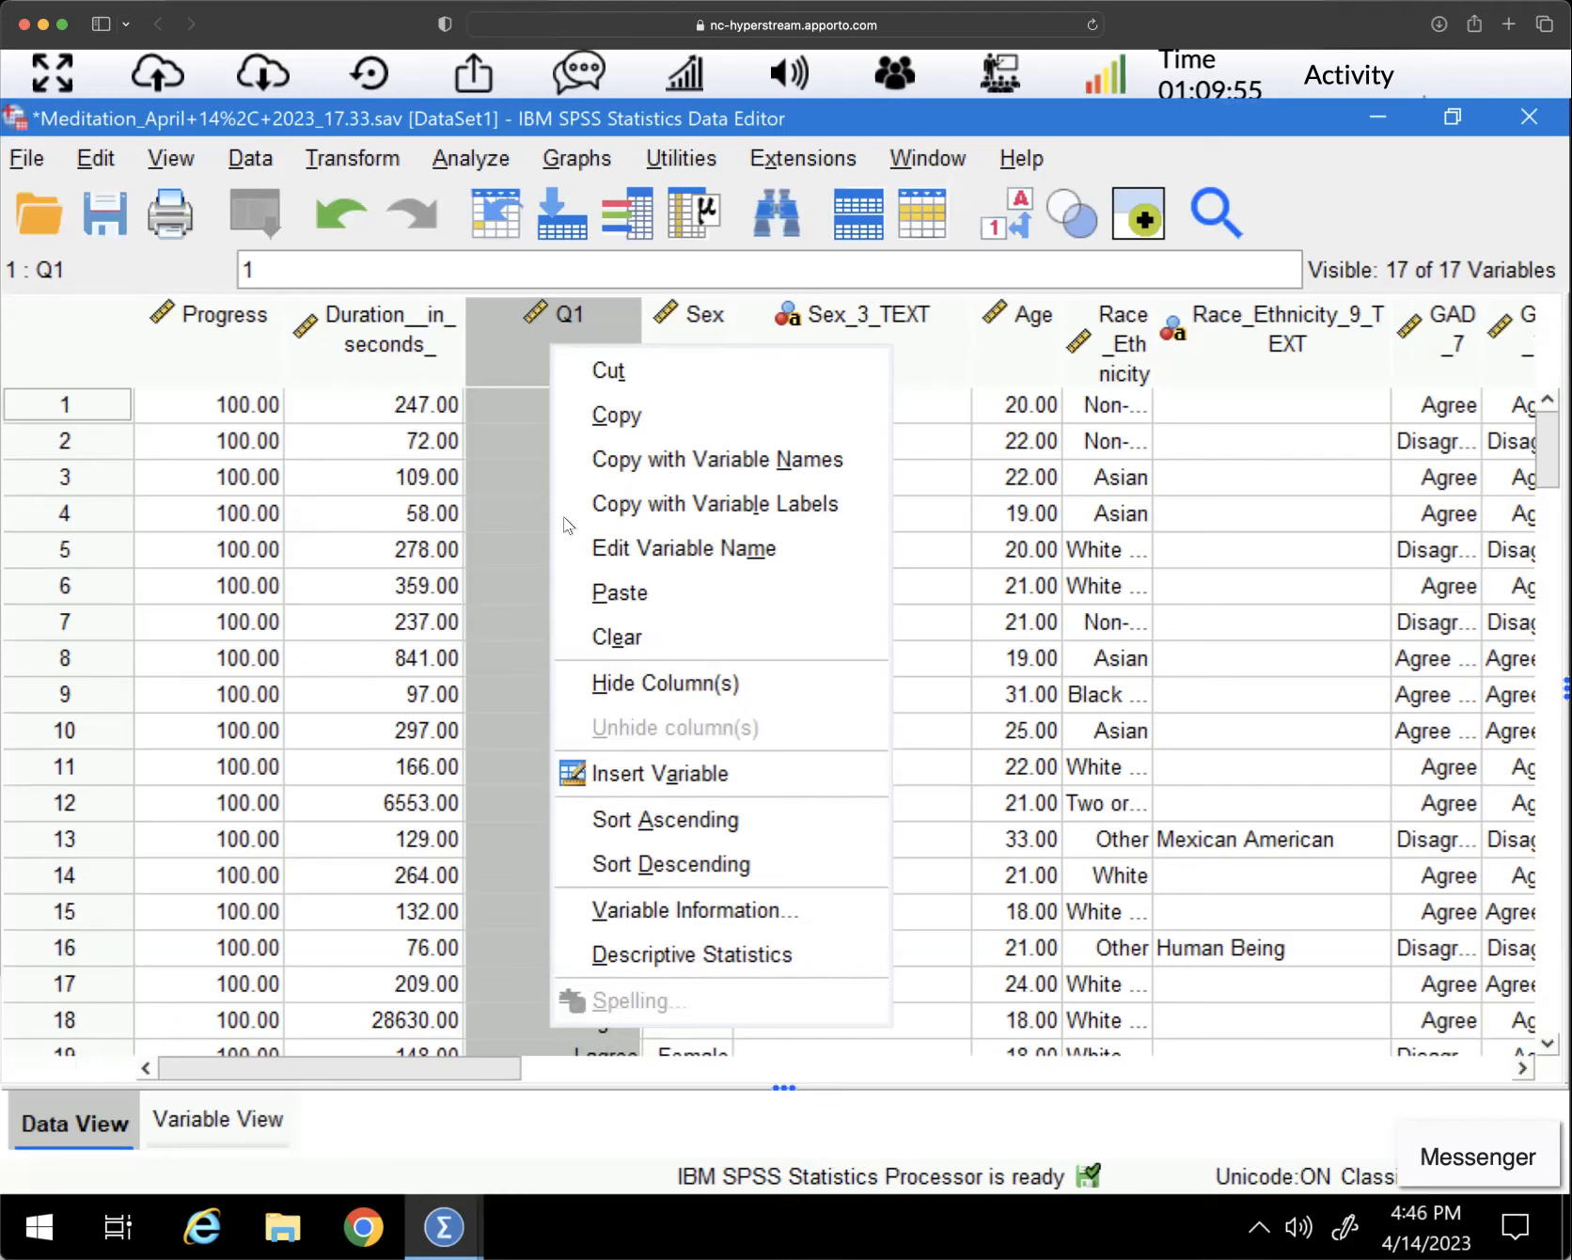
pyautogui.click(673, 821)
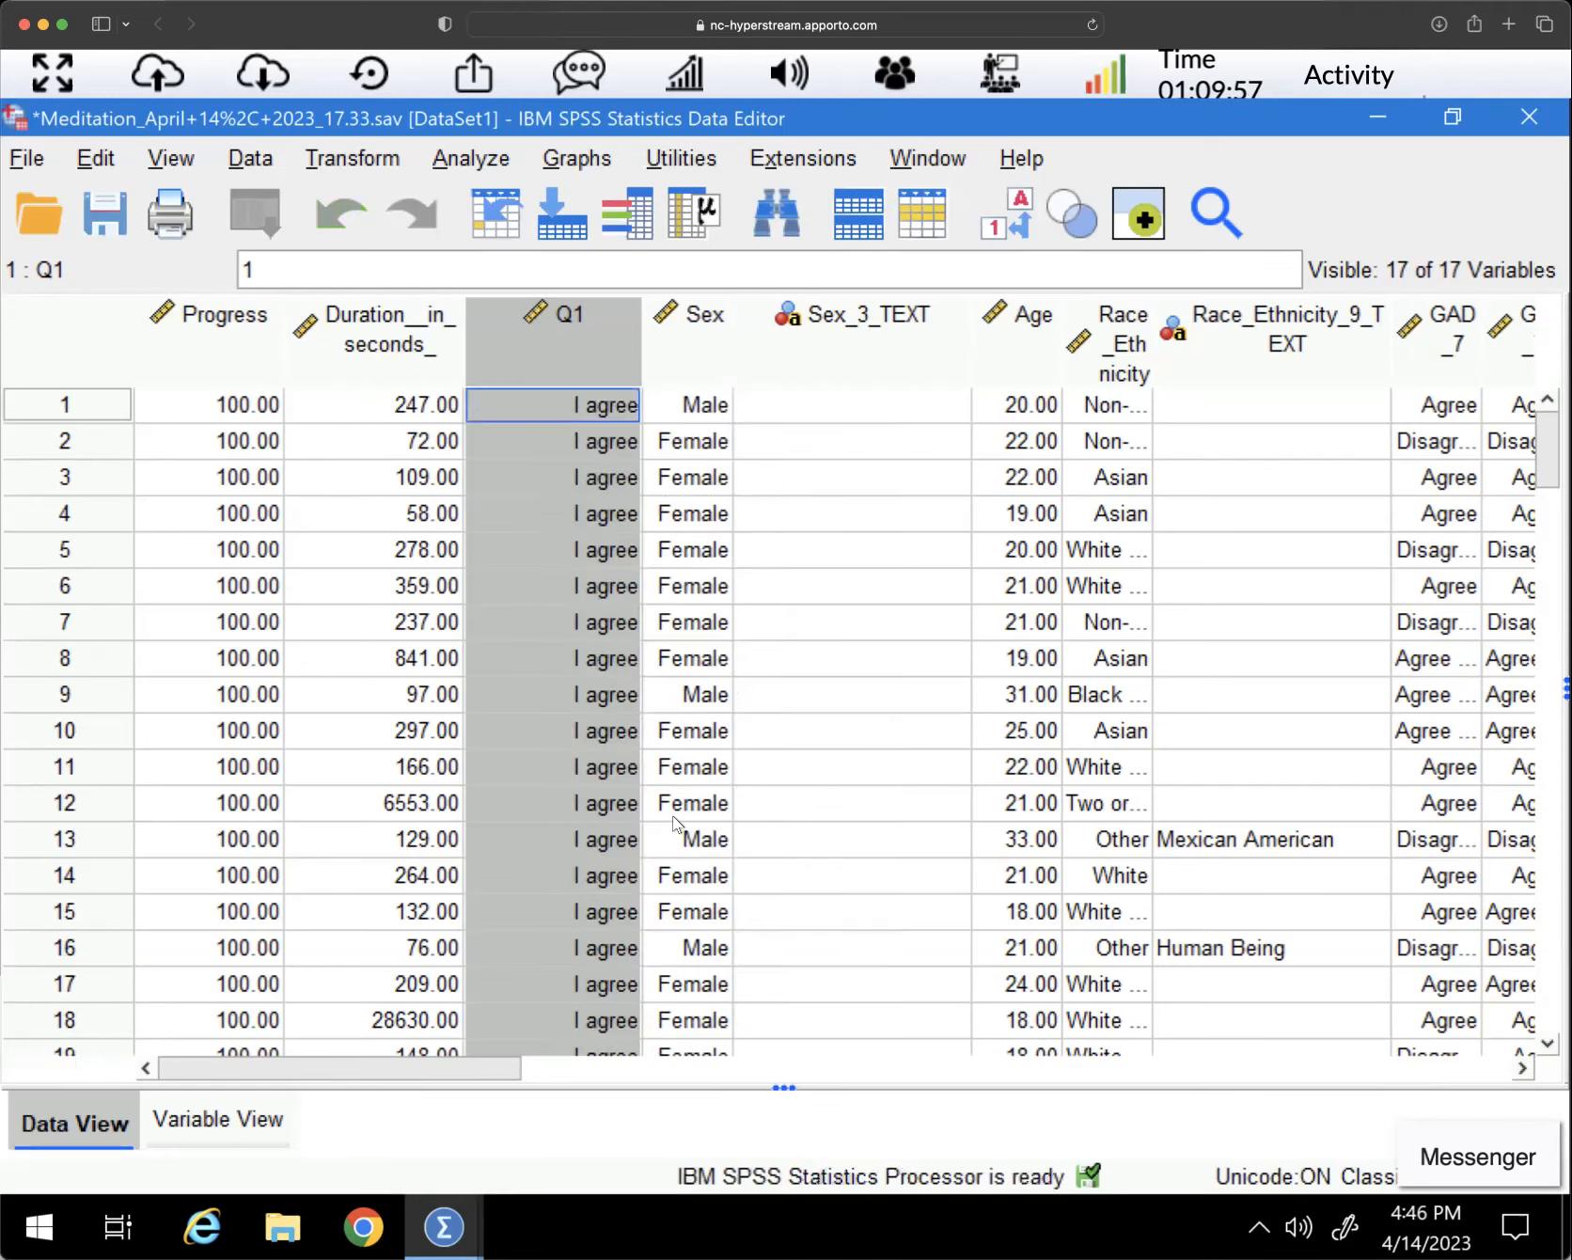
pyautogui.rightClick(570, 326)
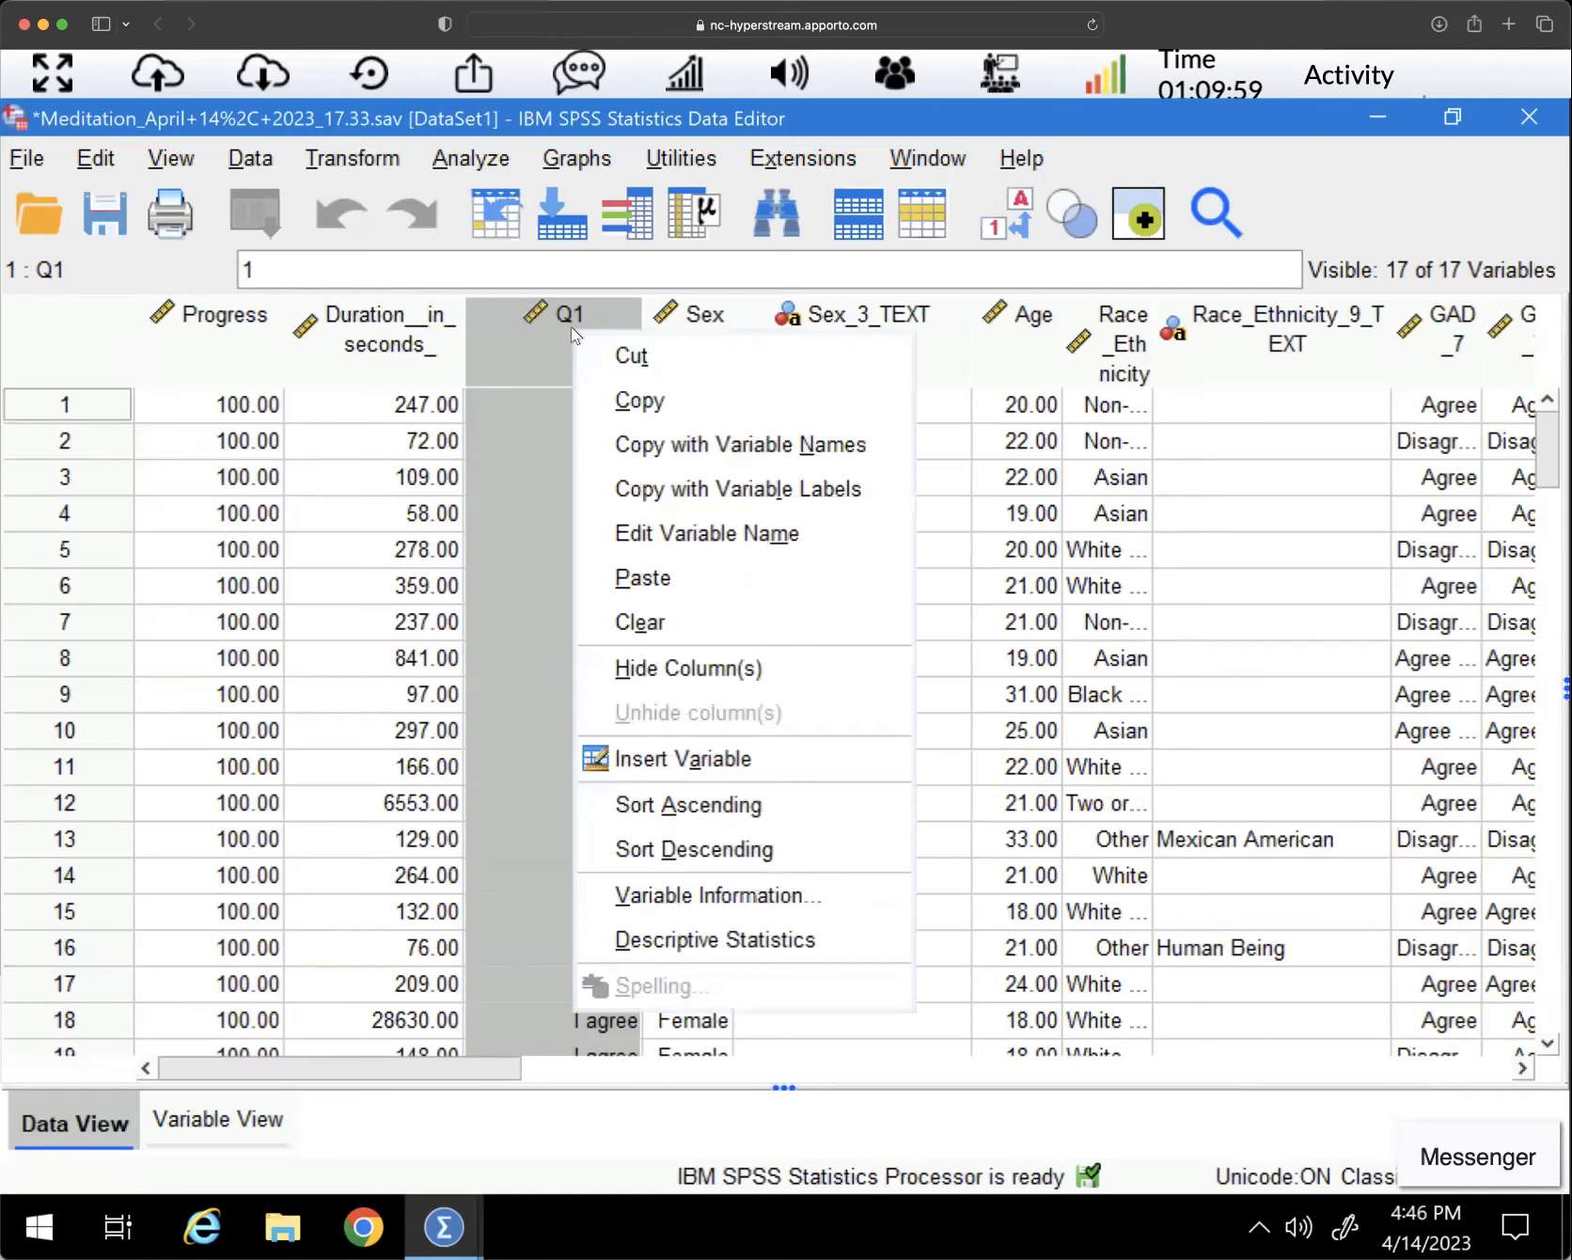
pyautogui.click(689, 851)
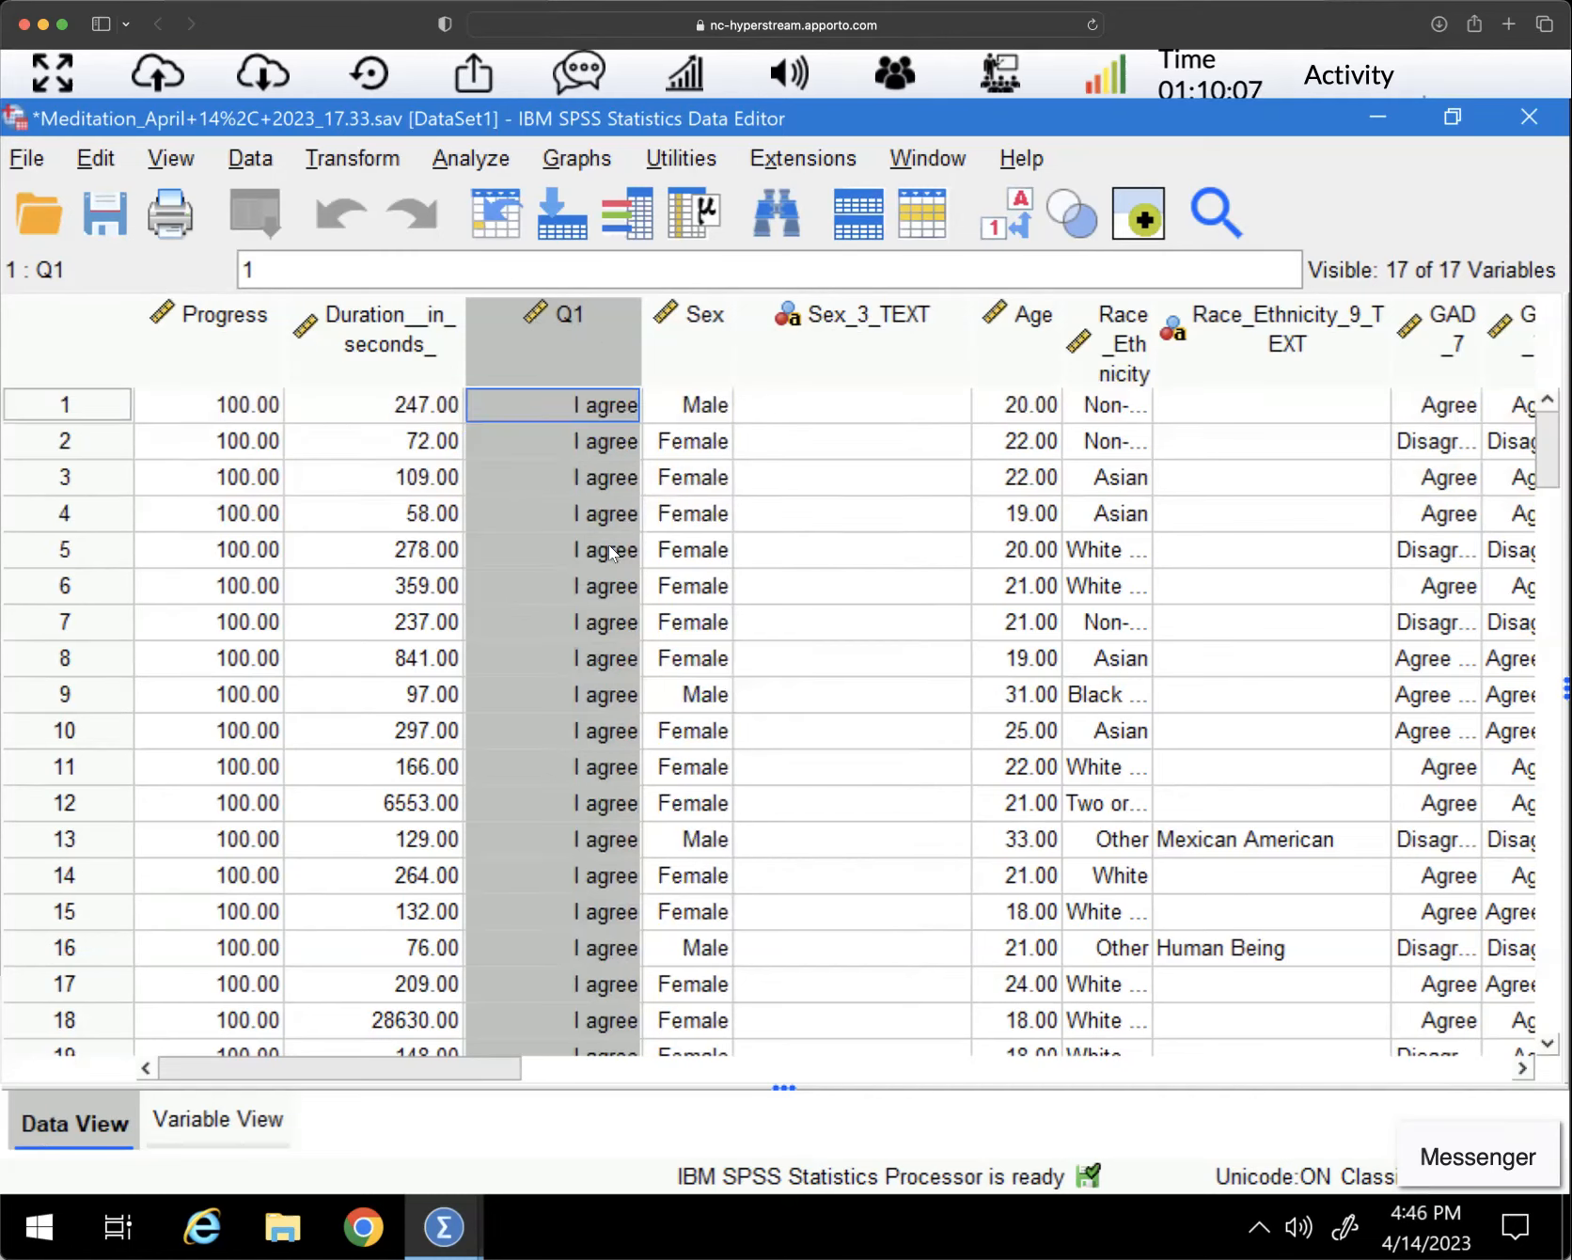
pyautogui.moveTo(76, 406); pyautogui.dragTo(79, 443)
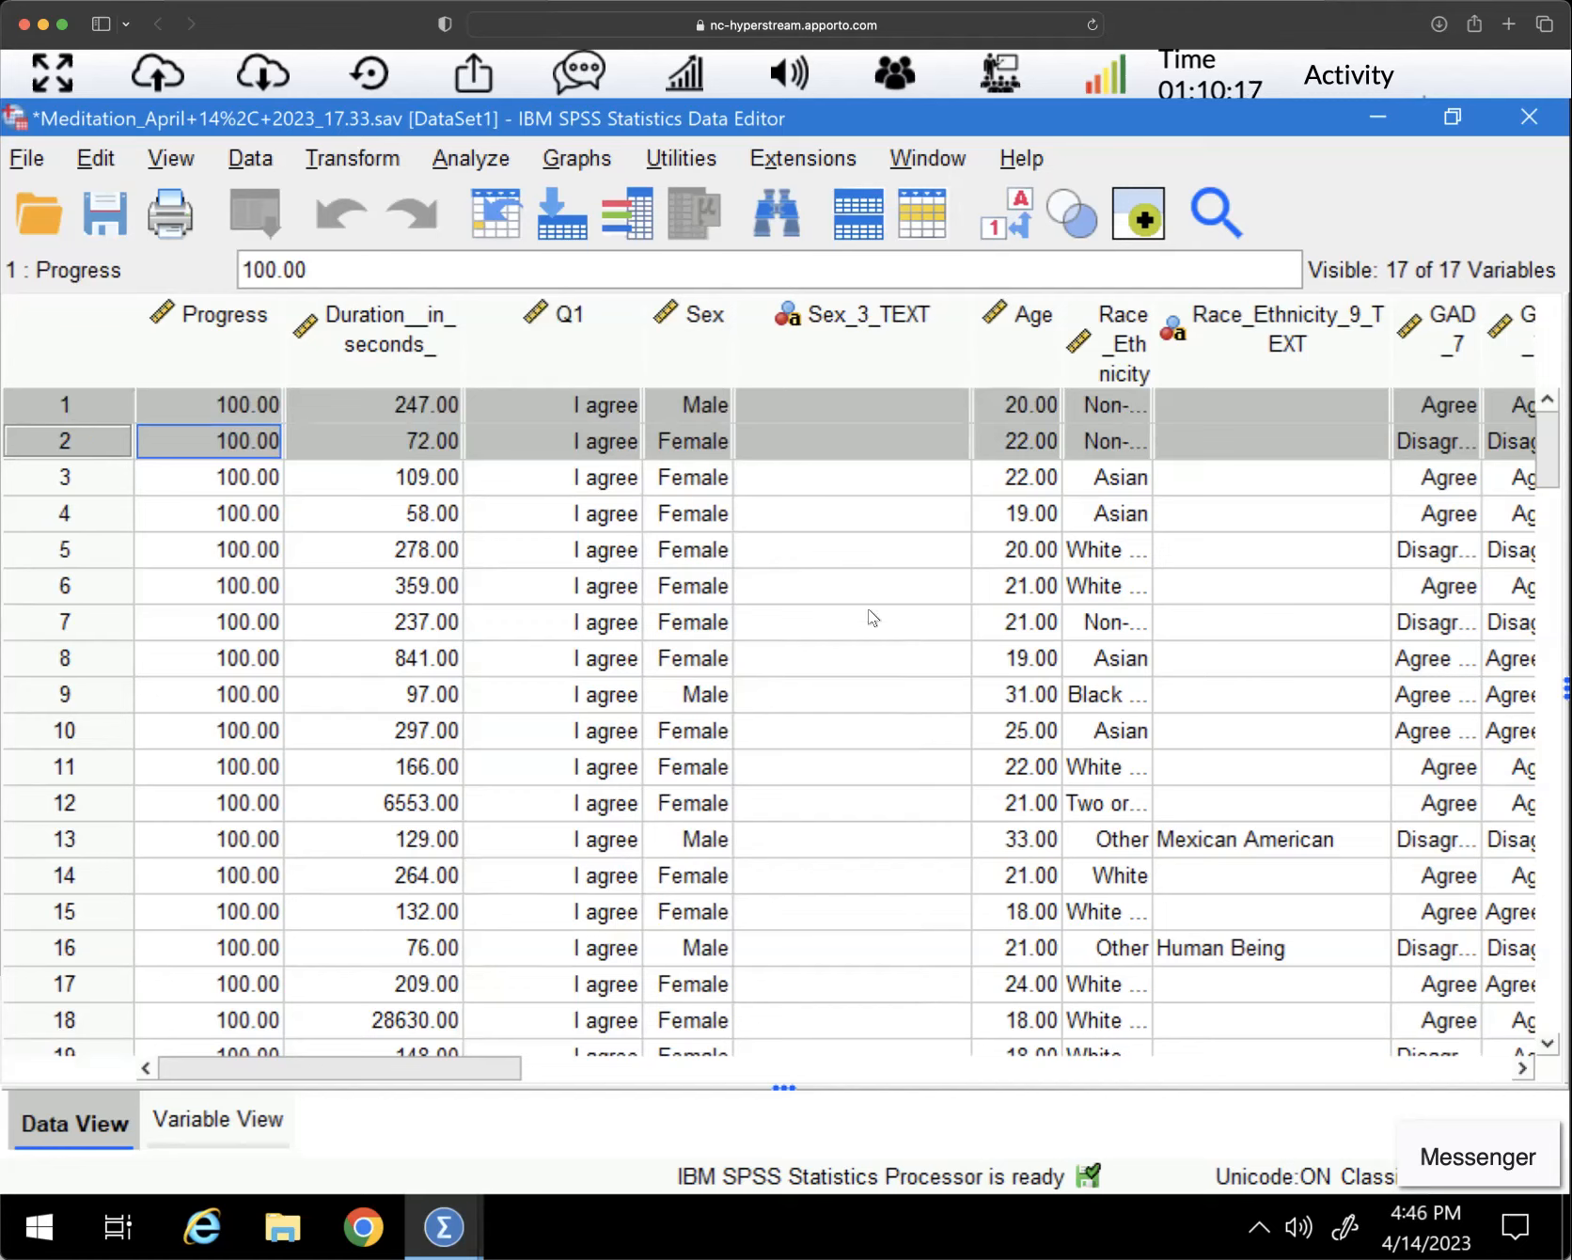
pyautogui.click(759, 585)
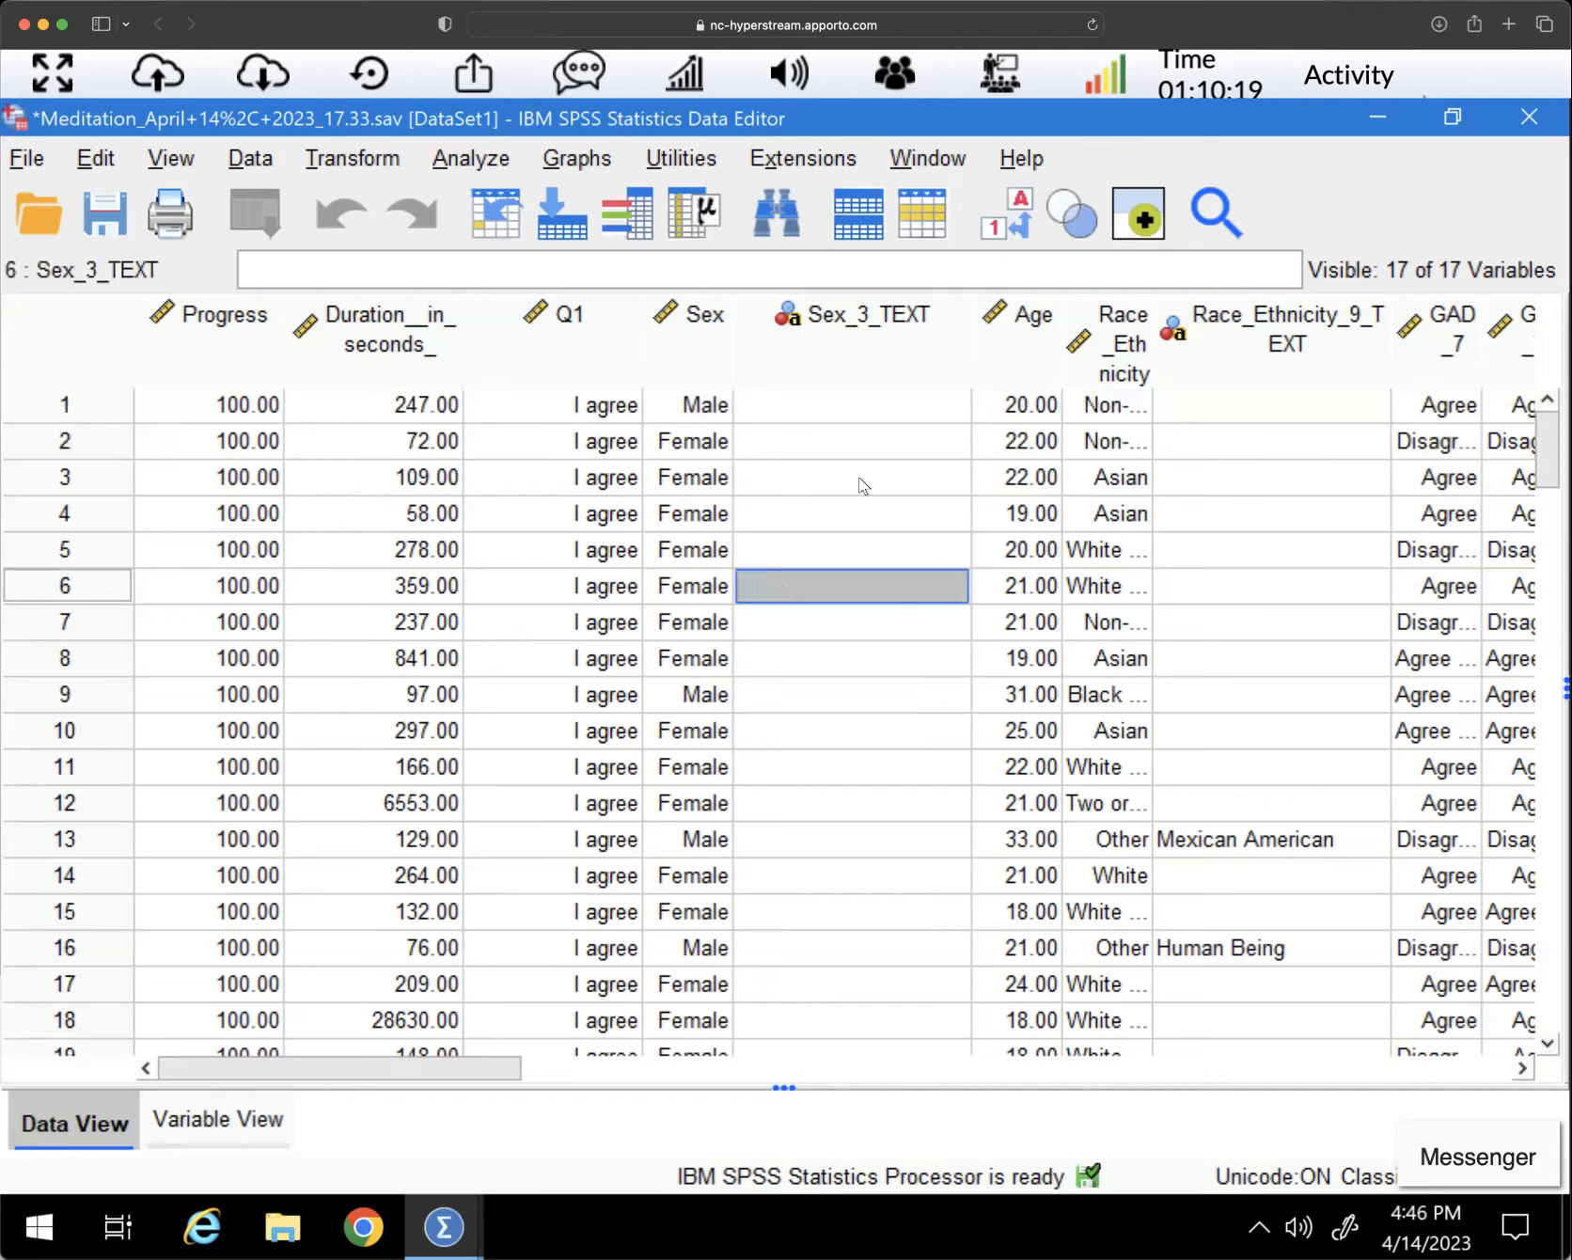